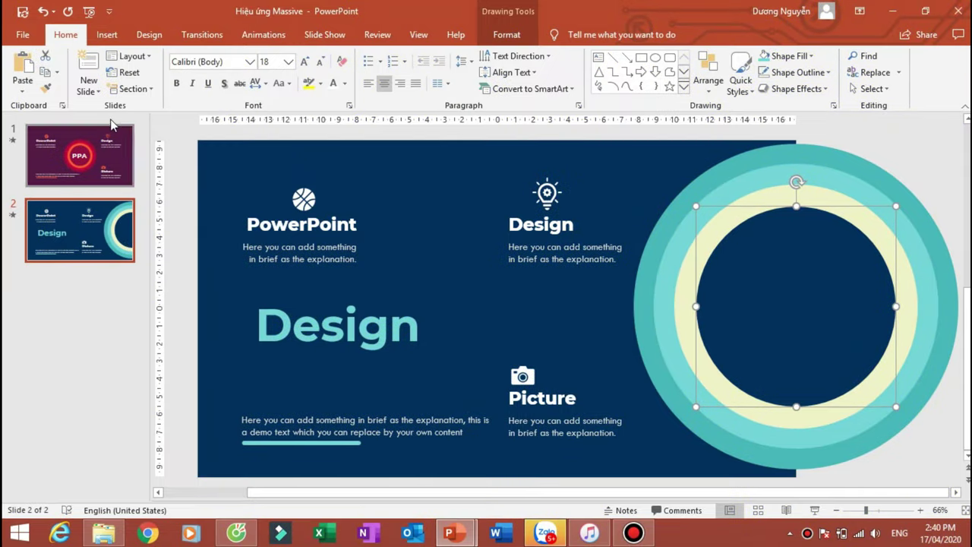
- Add a Blank-layout slide 3, then view the PPA slide 1 for reference
left_click(99, 91)
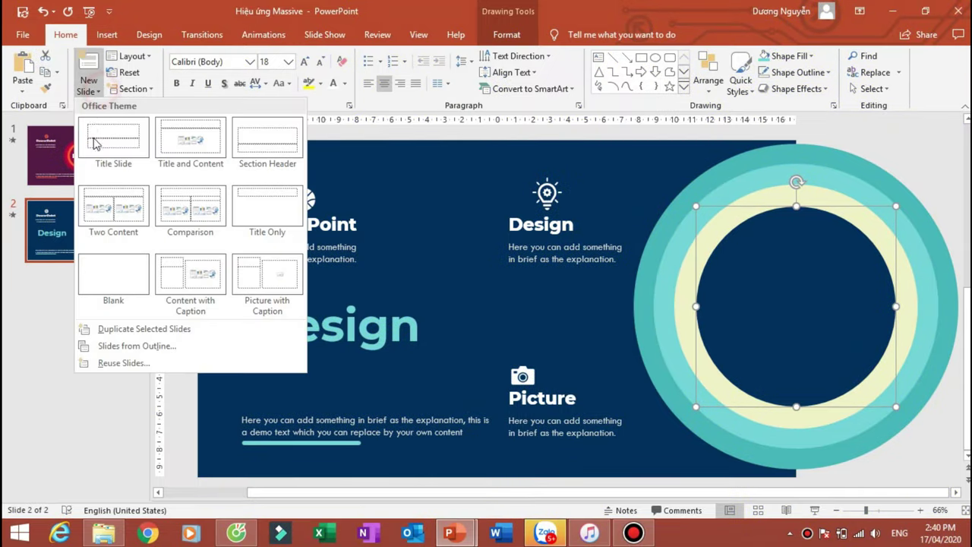
left_click(117, 275)
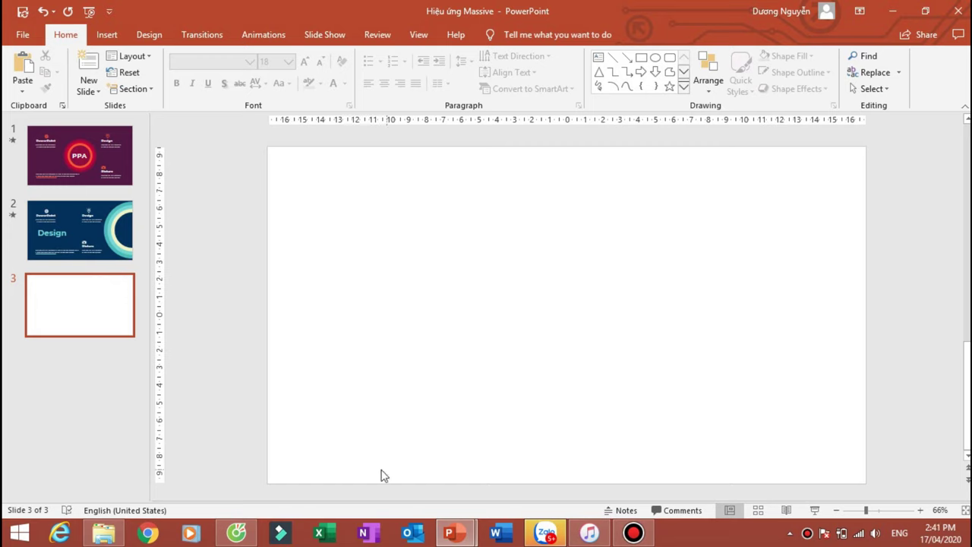
left_click(101, 169)
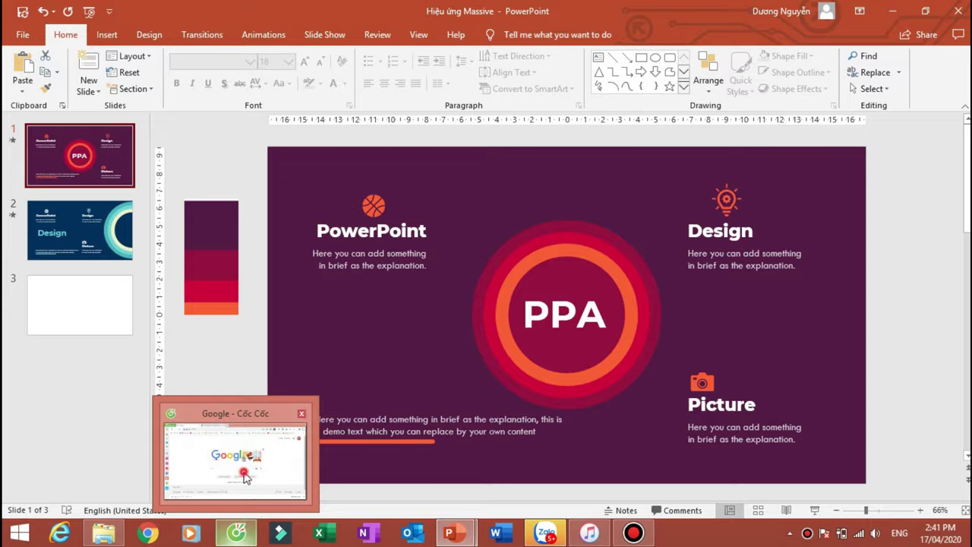
mouse_move(237, 533)
left_click(245, 471)
- Return to Color Hunt palette 179350 and scroll through the trending palettes
left_click(332, 8)
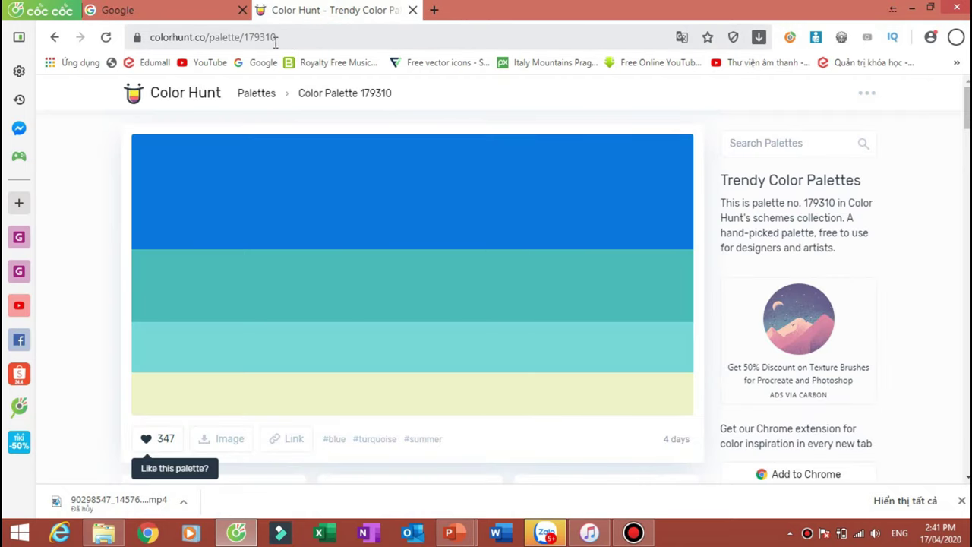
left_click(54, 36)
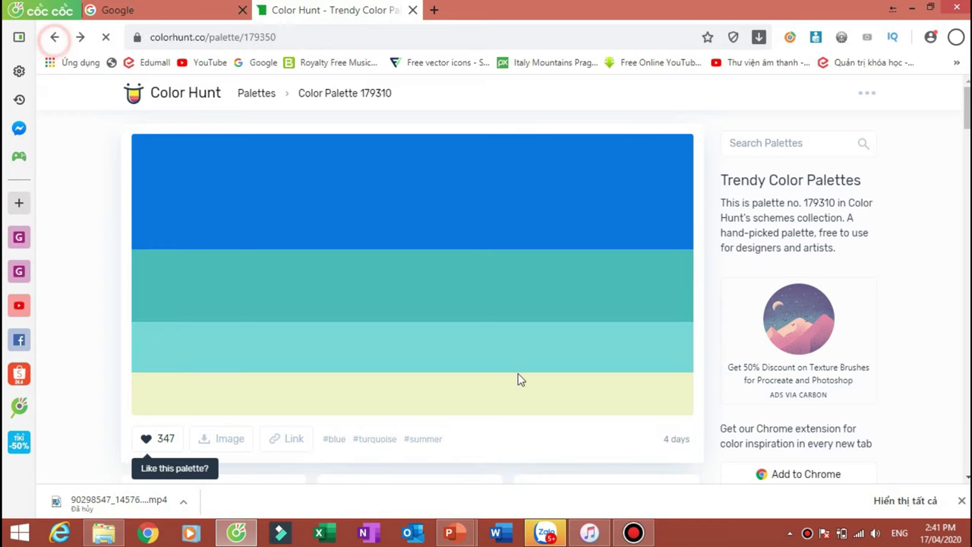
scroll(430, 220, "up", 5)
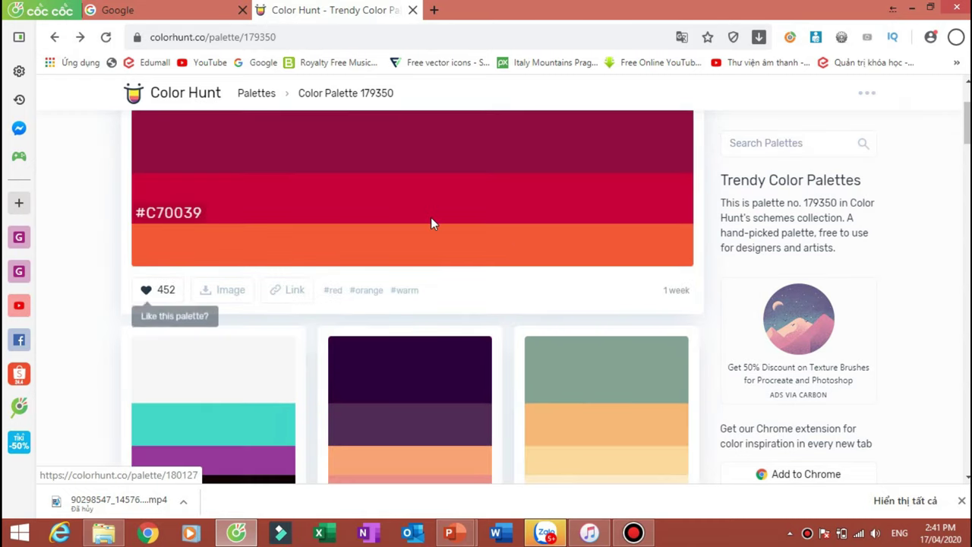
scroll(387, 236, "down", 5)
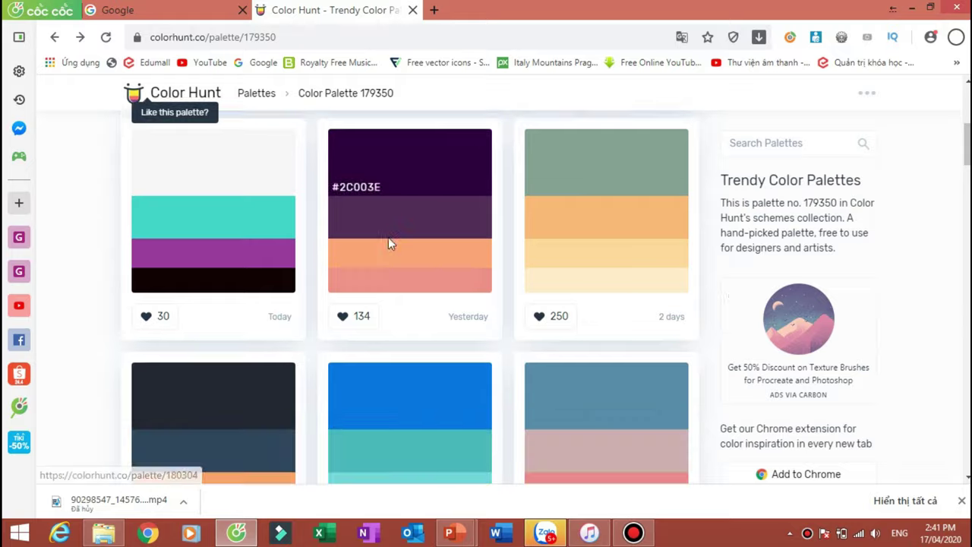
scroll(441, 258, "down", 2)
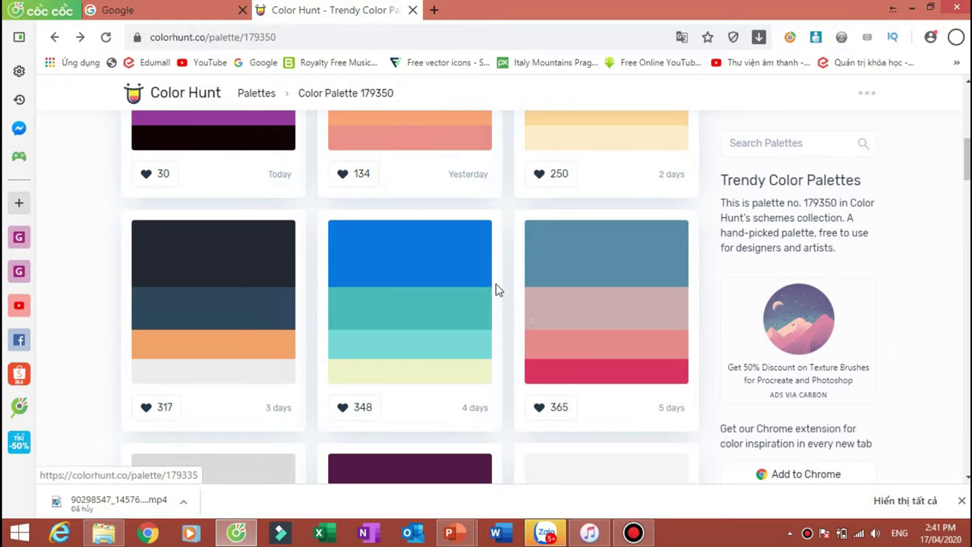
scroll(497, 289, "up", 6)
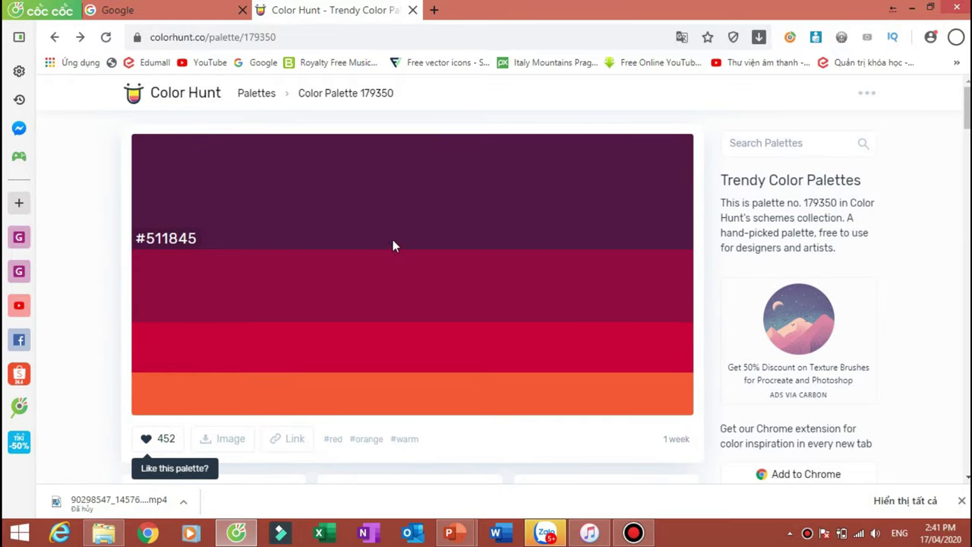
mouse_move(451, 532)
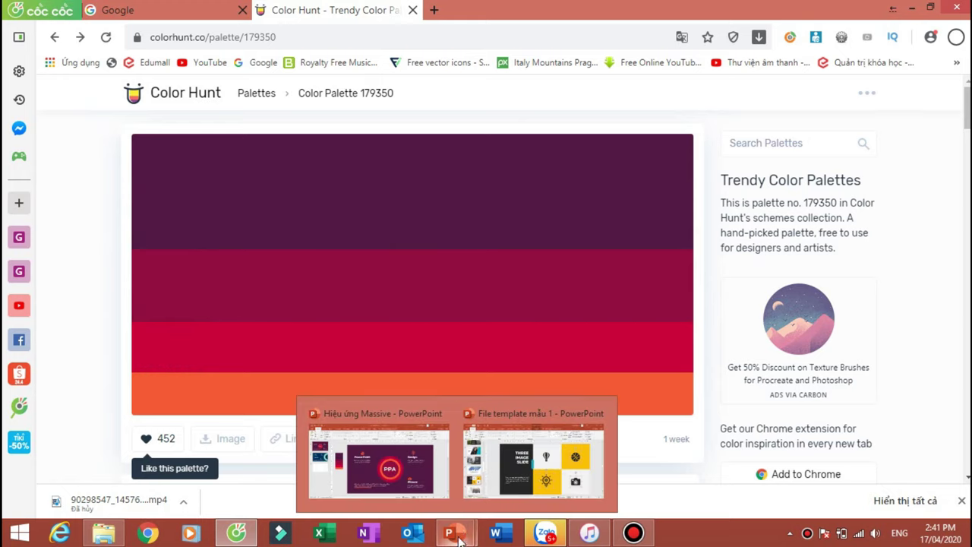
- Insert a screenshot of the Color Hunt browser window onto slide 3 and reposition it
left_click(425, 481)
left_click(118, 290)
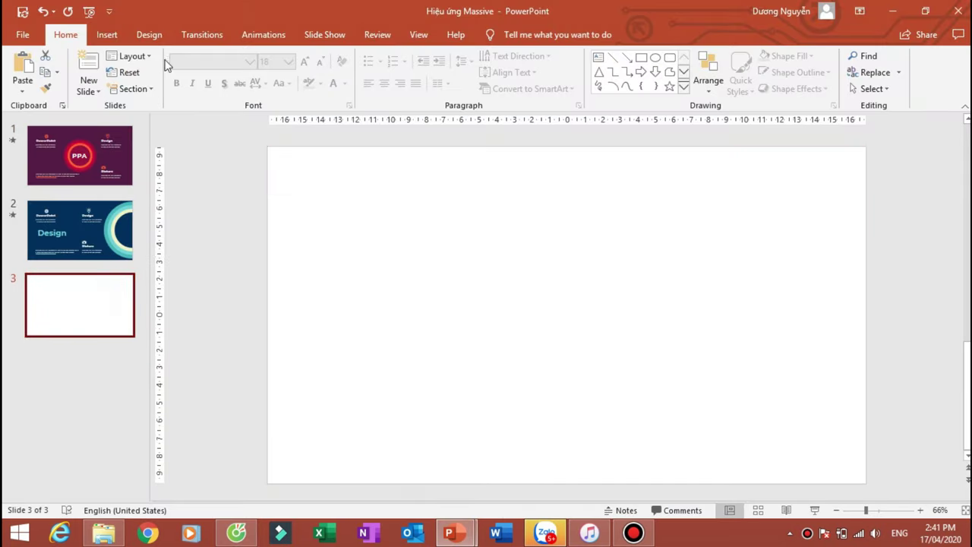
left_click(106, 35)
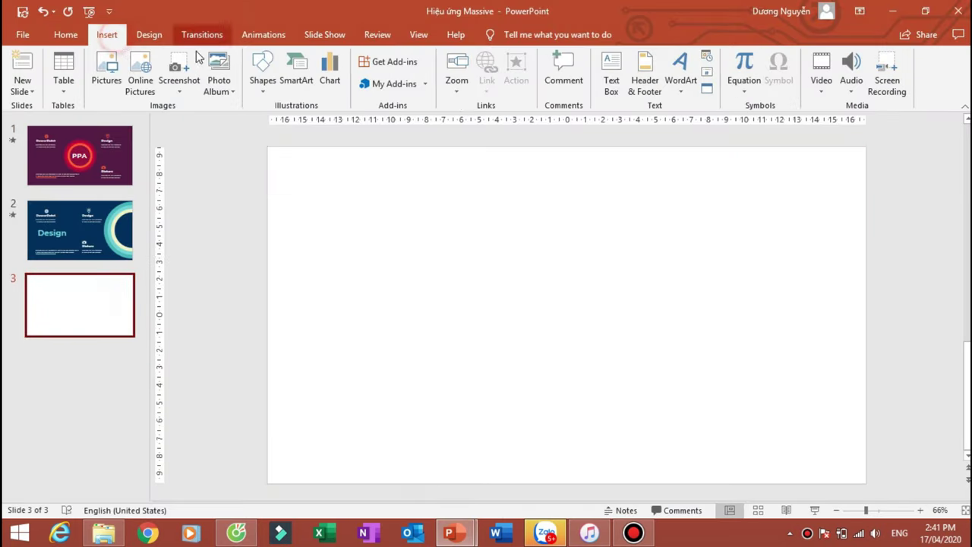
left_click(188, 94)
left_click(200, 150)
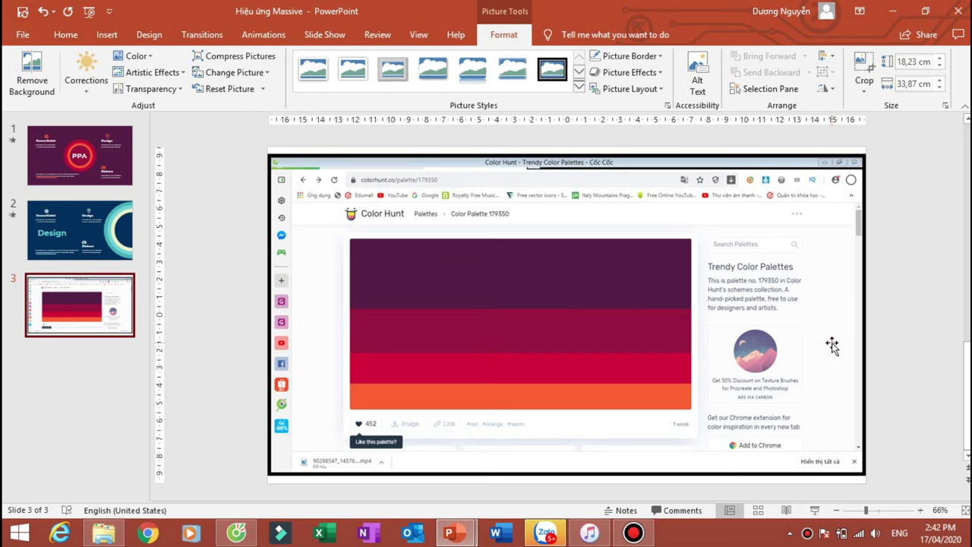
left_click_drag(832, 345, 832, 355)
scroll(793, 327, "down", 2, "ctrl")
left_click_drag(712, 309, 572, 297)
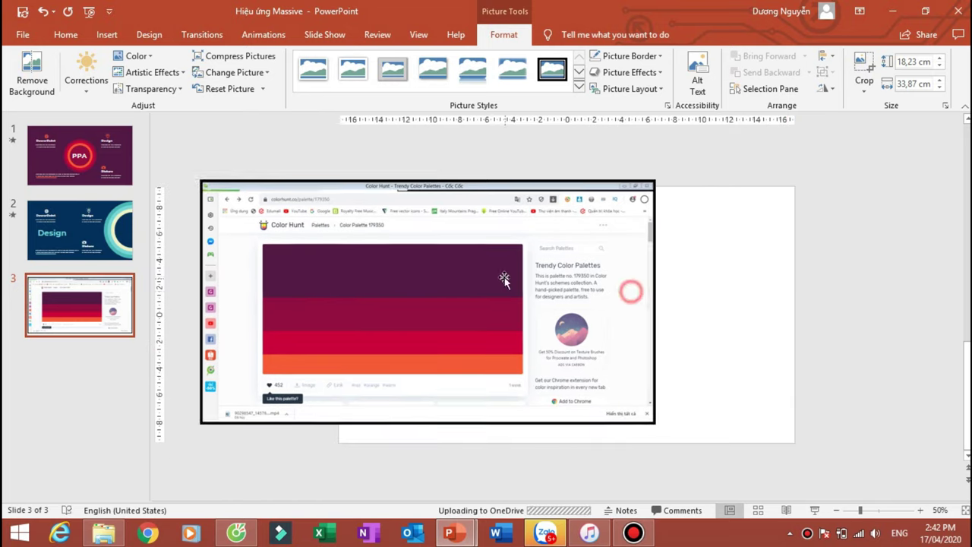
- Crop the screenshot down to the narrow four-colour strip
left_click(865, 72)
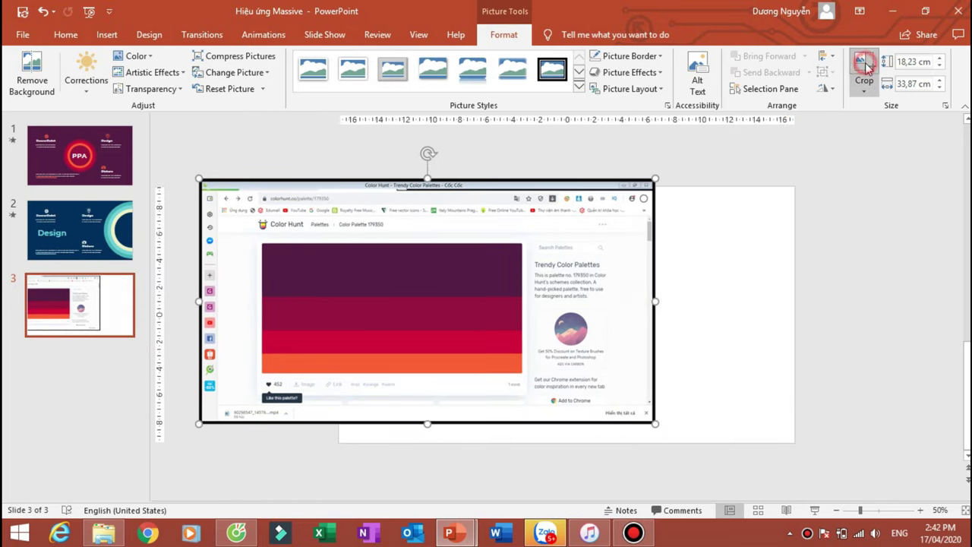
left_click_drag(654, 298, 407, 289)
left_click_drag(200, 301, 375, 309)
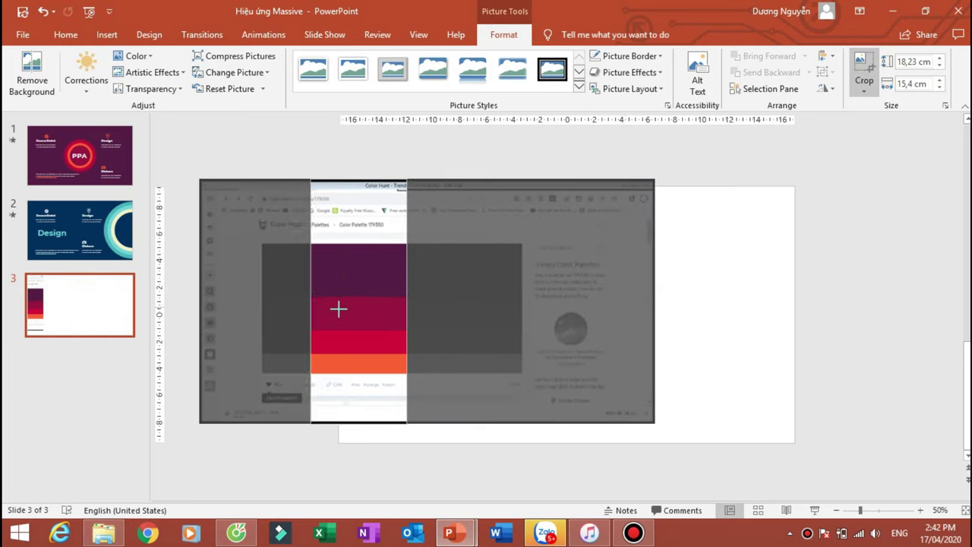
left_click_drag(390, 181, 391, 242)
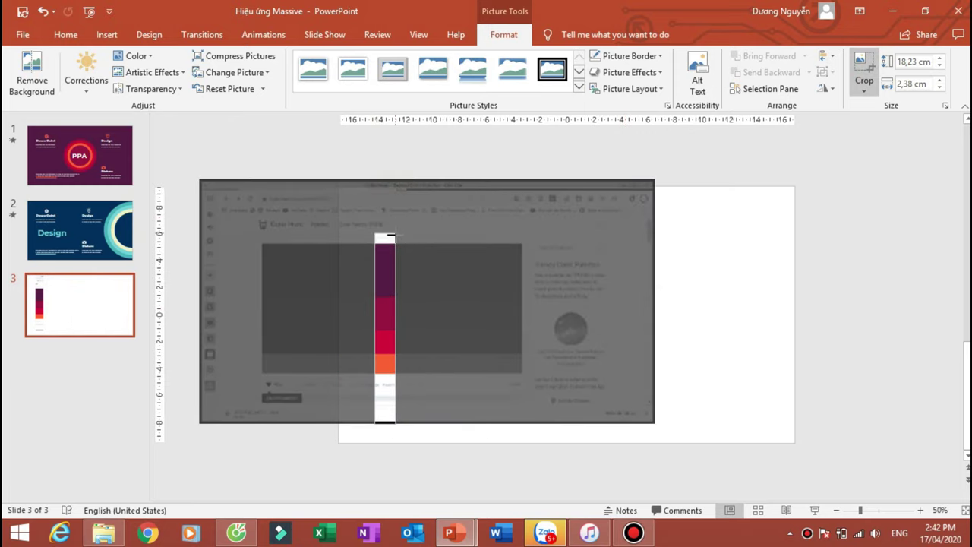
left_click_drag(389, 422, 389, 384)
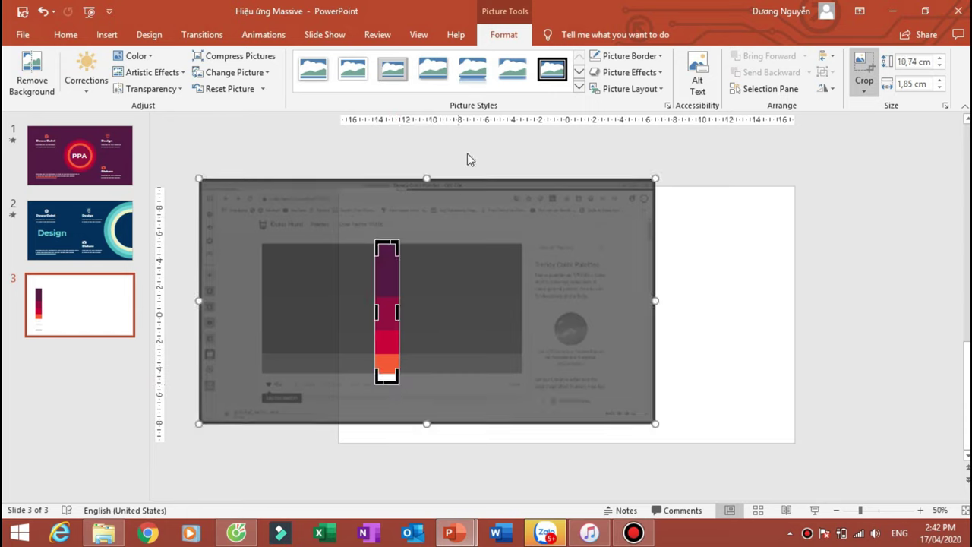
left_click(467, 152)
right_click(560, 283)
- Fill slide 3's background with the dark purple sampled from the top band of the strip
left_click(664, 401)
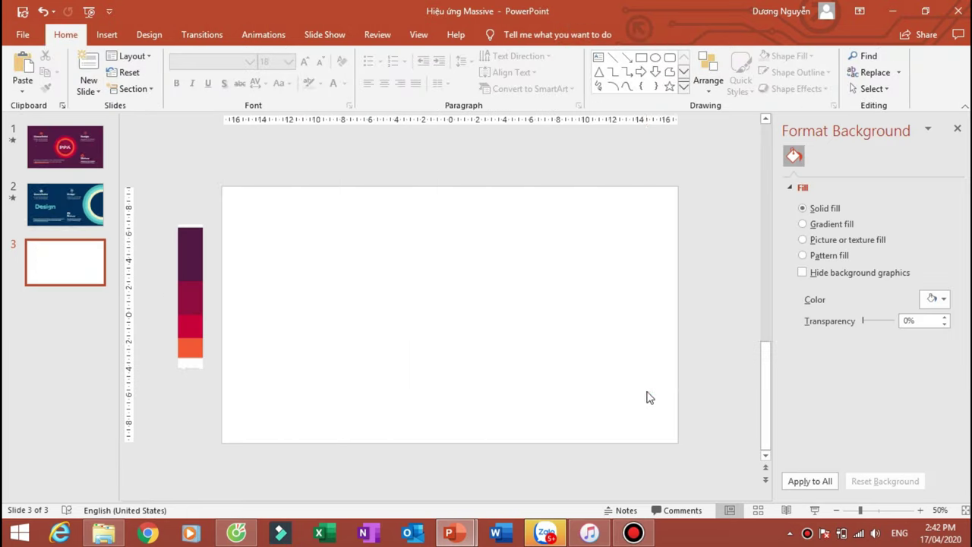
left_click(942, 300)
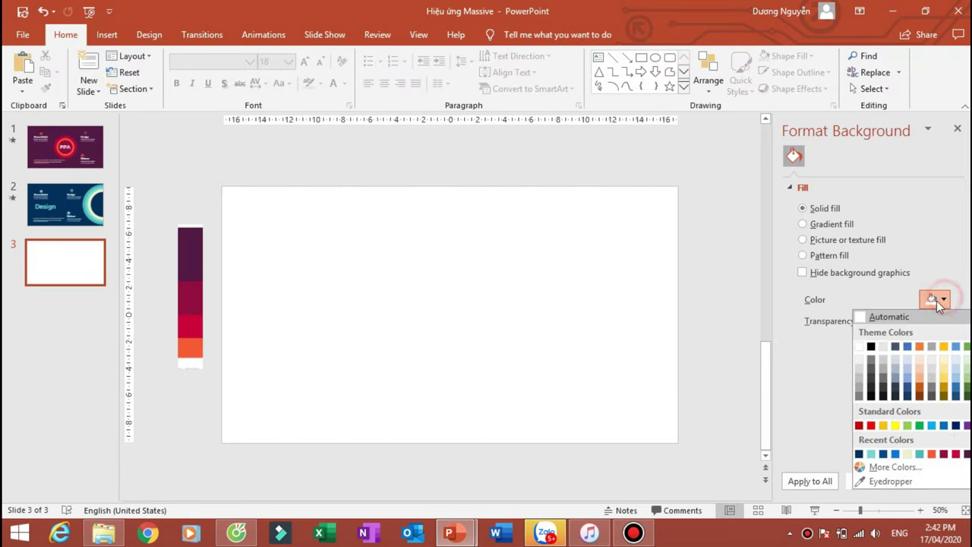
left_click(890, 482)
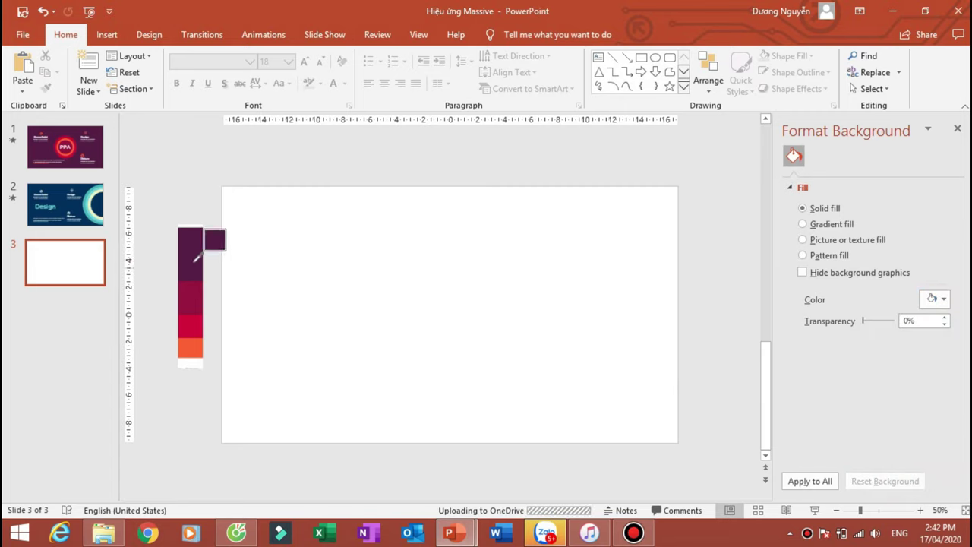
left_click(189, 258)
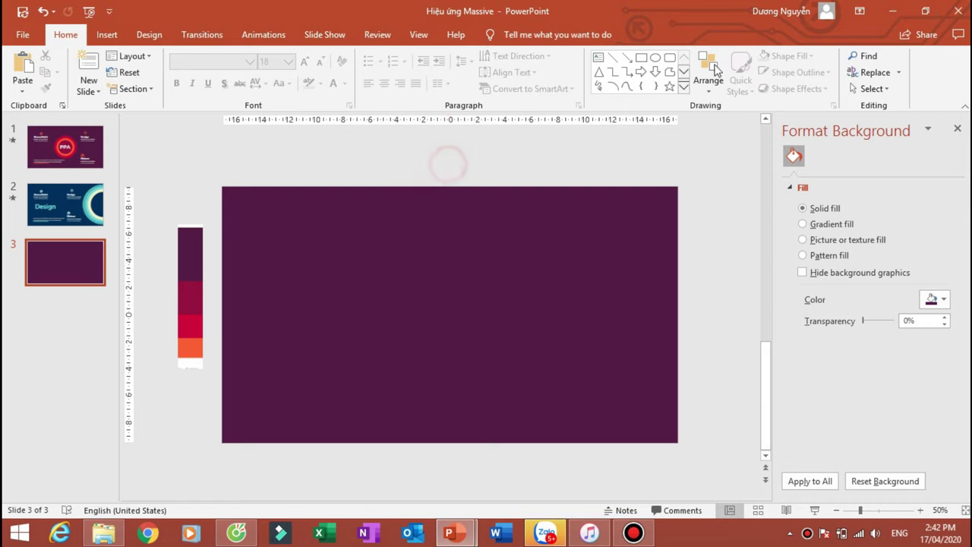
- Draw a 10 cm by 10 cm circle centred on the slide
left_click(656, 59)
left_click_drag(399, 264, 462, 329)
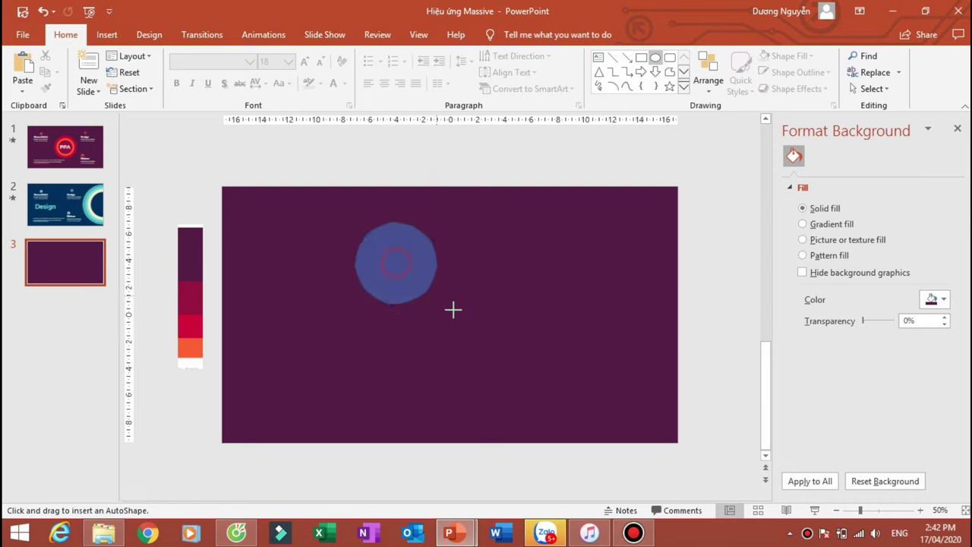
left_click_drag(417, 279, 444, 306)
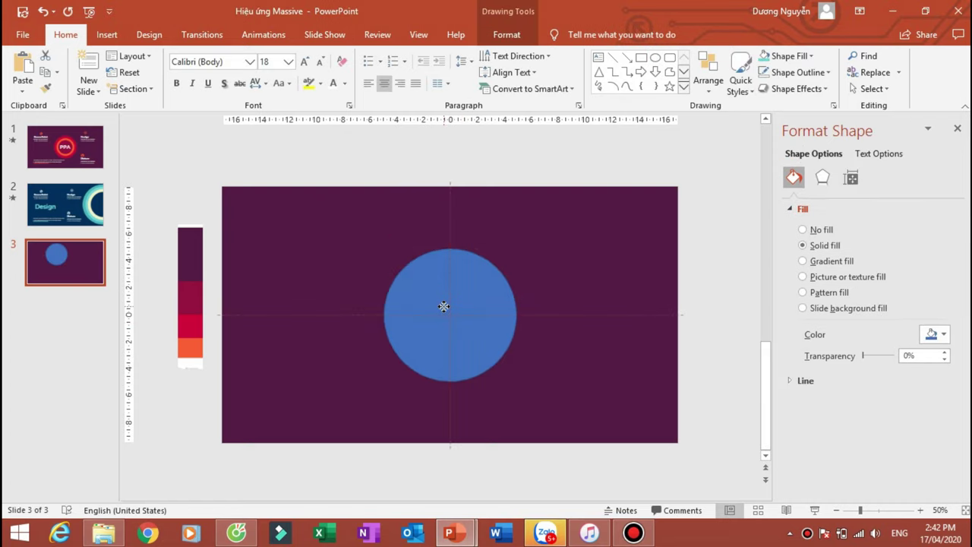
left_click(507, 34)
left_click(901, 67)
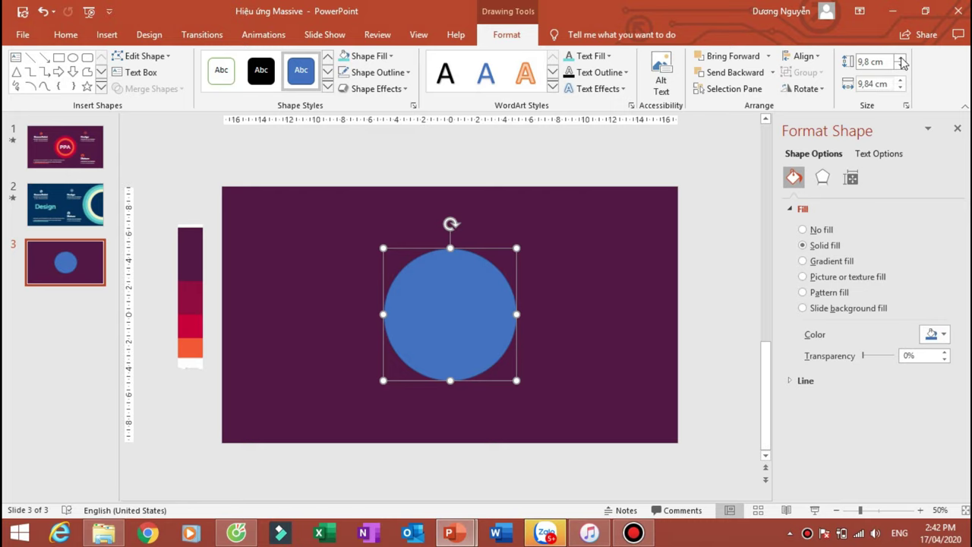
left_click(901, 57)
left_click(901, 58)
left_click(901, 80)
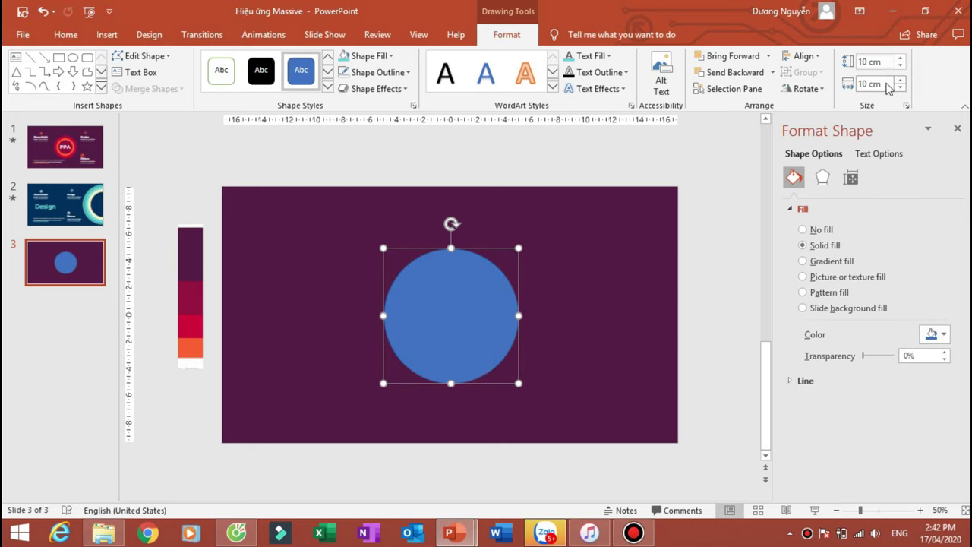
left_click_drag(459, 293, 459, 293)
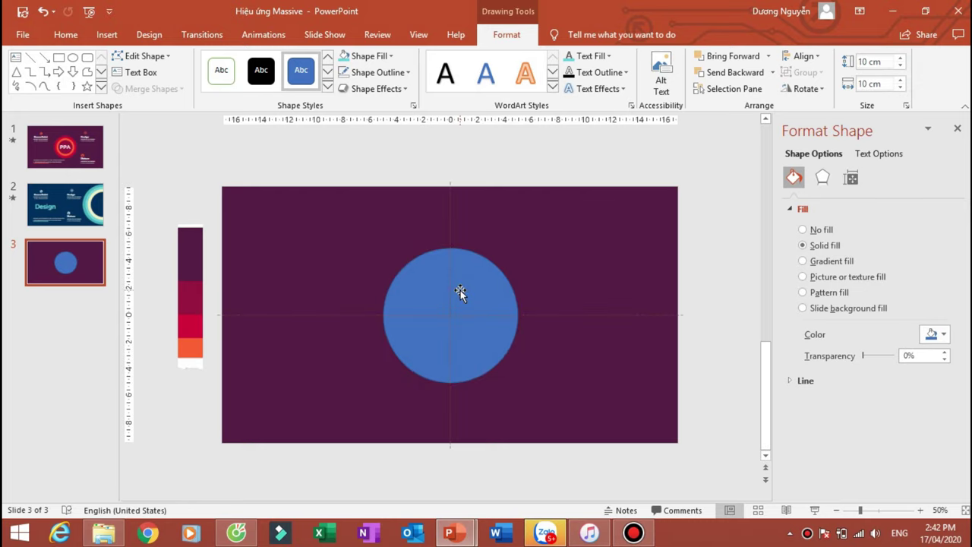
left_click(490, 154)
left_click(459, 306)
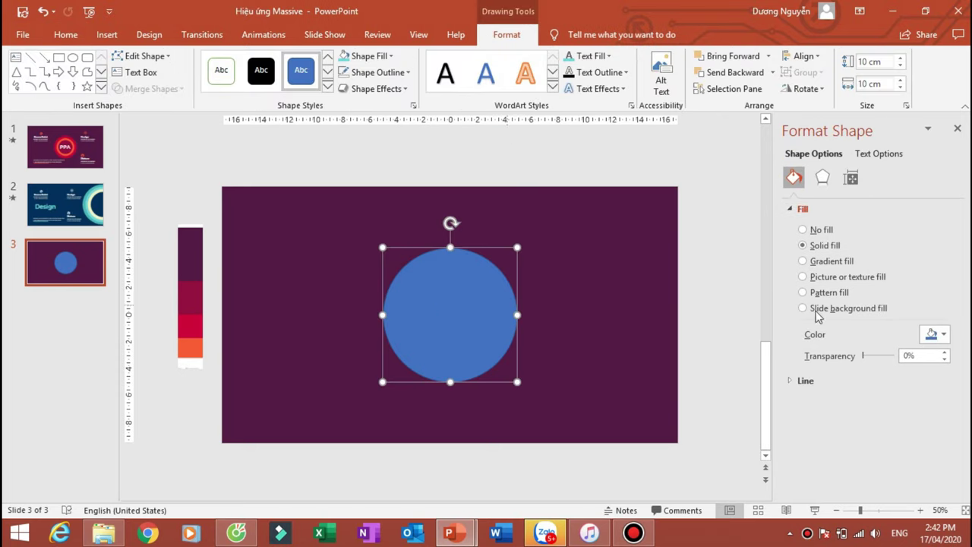
- Fill the circle with the strip's crimson and set its outline to No Outline
left_click(364, 57)
left_click(366, 244)
left_click(187, 297)
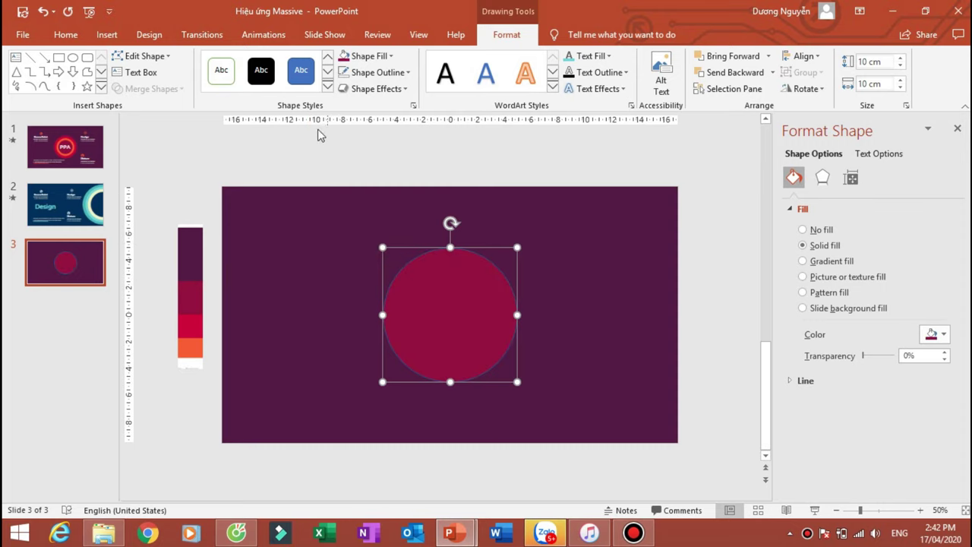
left_click(353, 72)
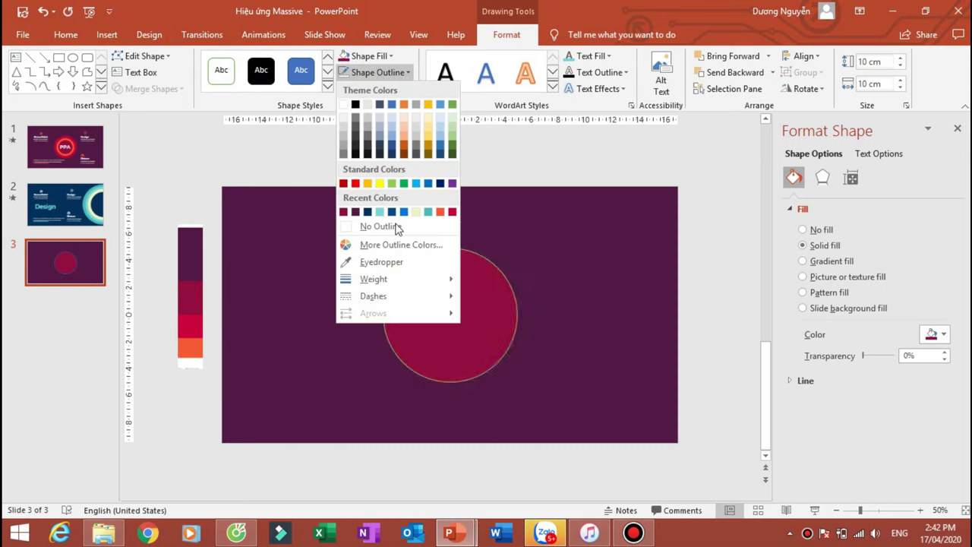
left_click(366, 227)
left_click(201, 167)
left_click(465, 326)
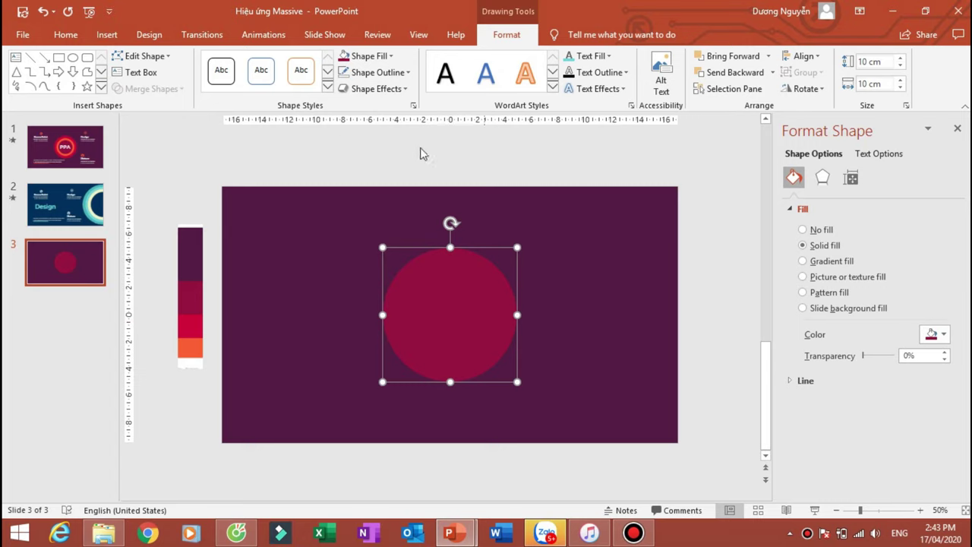
- Apply the Grow/Shrink emphasis animation to the crimson circle
left_click(263, 35)
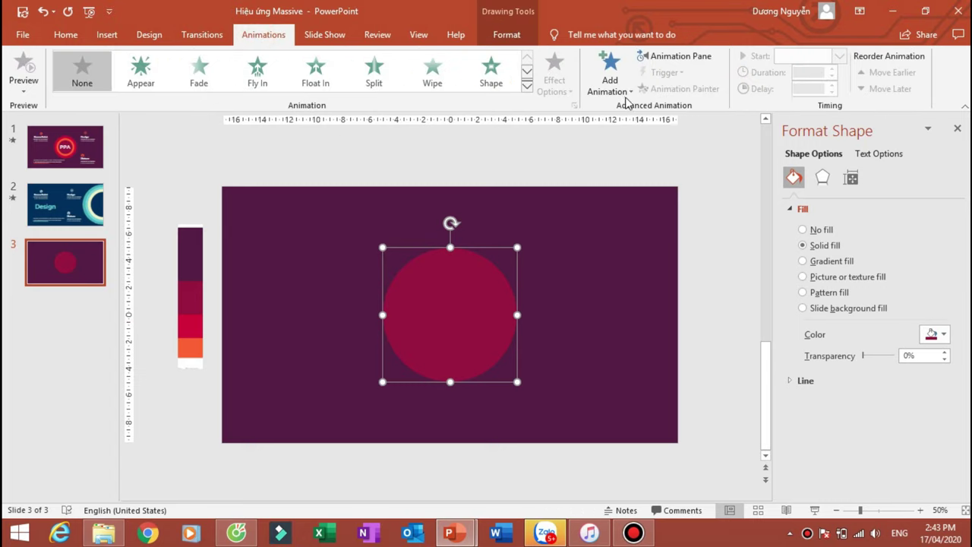
left_click(626, 90)
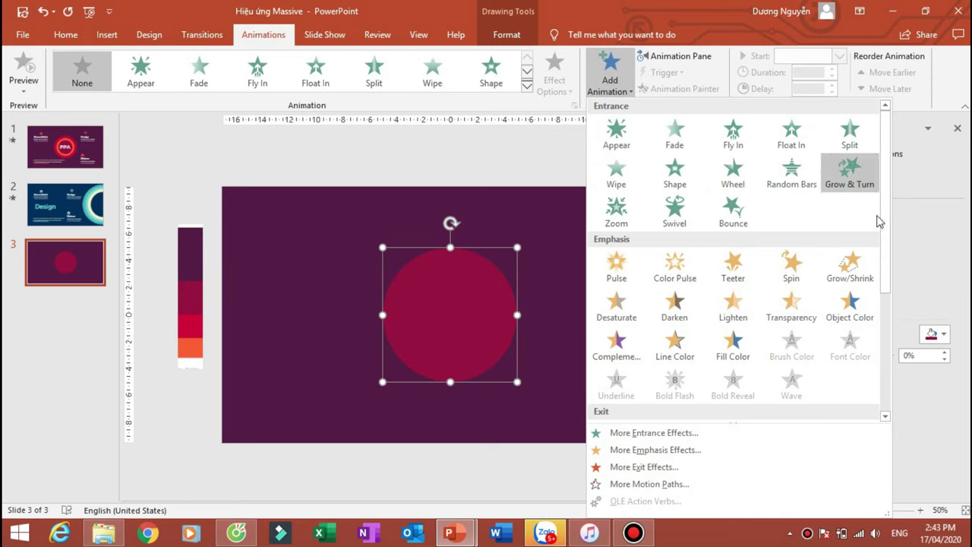
left_click(855, 278)
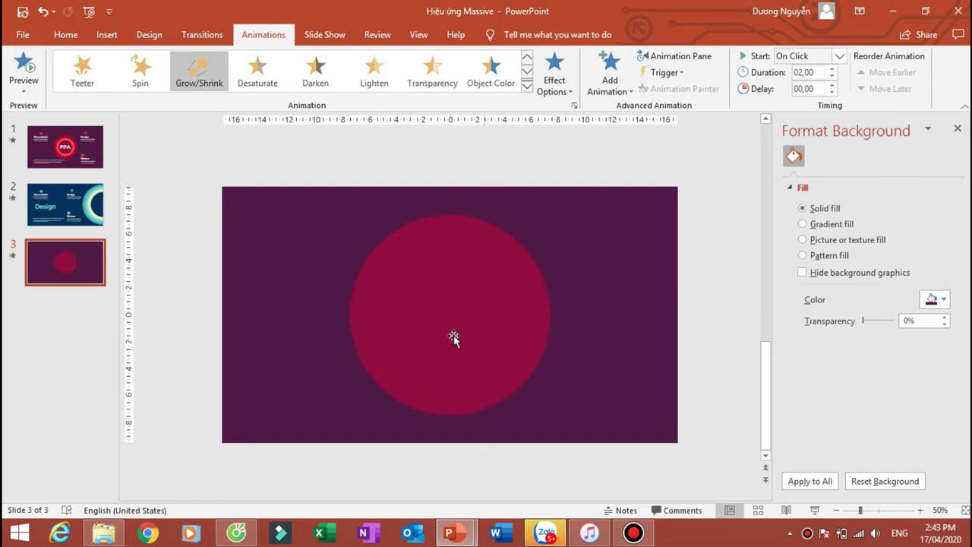
left_click(472, 321)
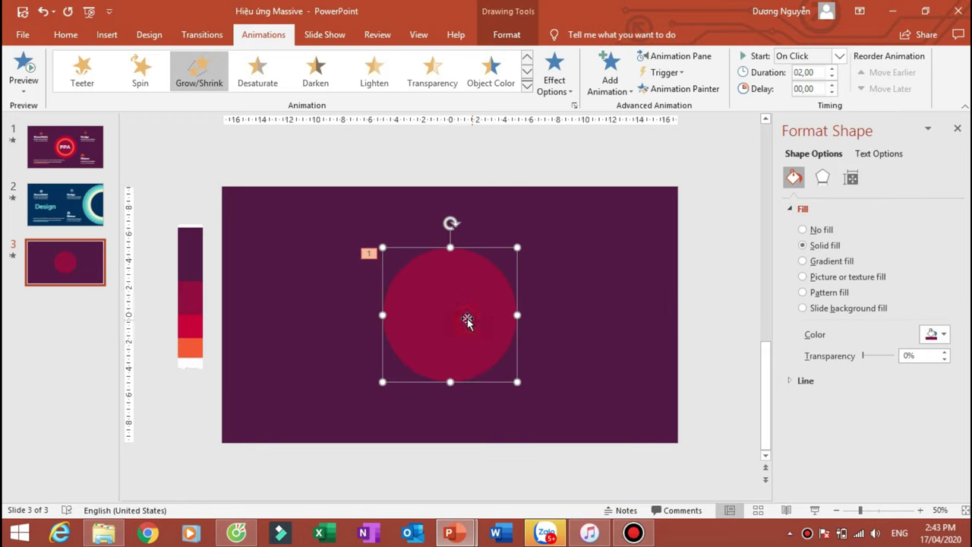
- Set the animation to start With Previous and open Oval 3's menu in the Animation Pane
left_click(840, 56)
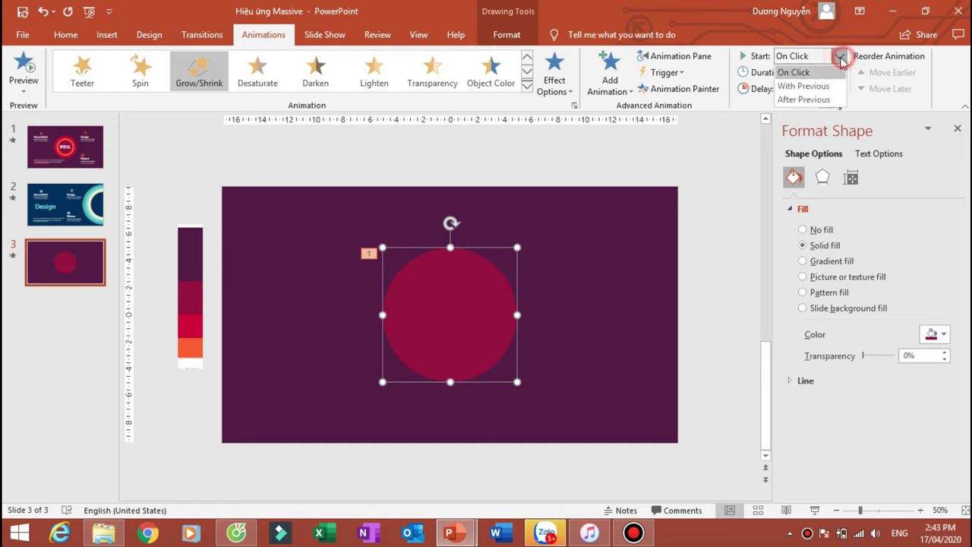
left_click(803, 86)
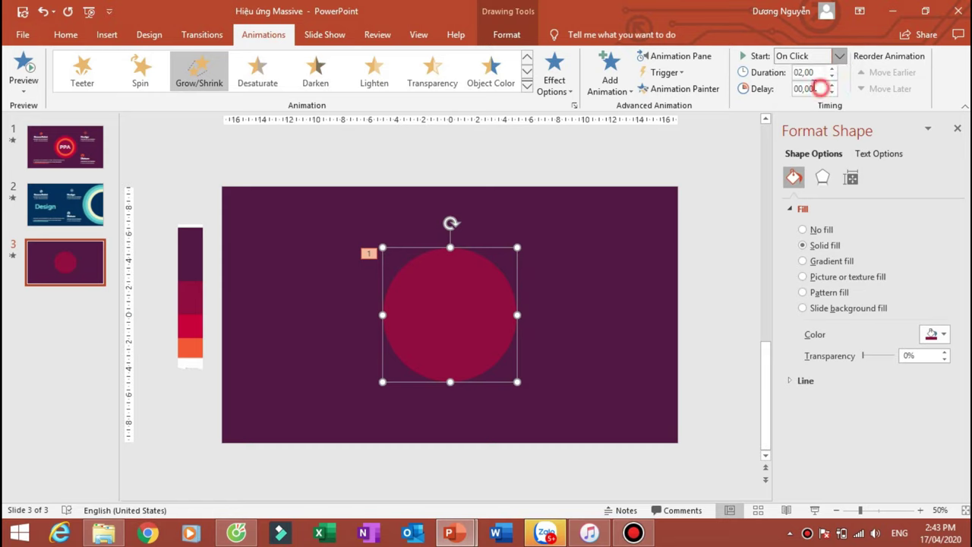
left_click(674, 56)
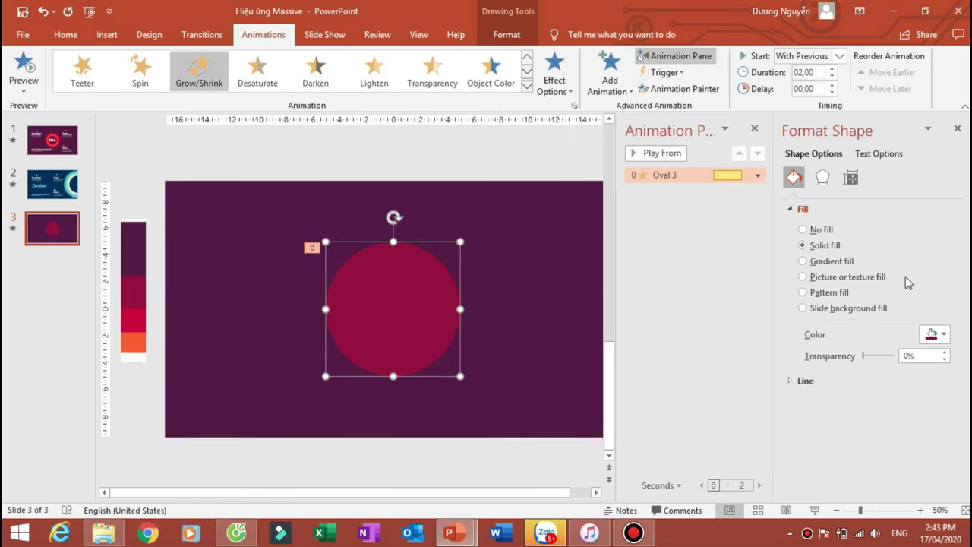
left_click(957, 129)
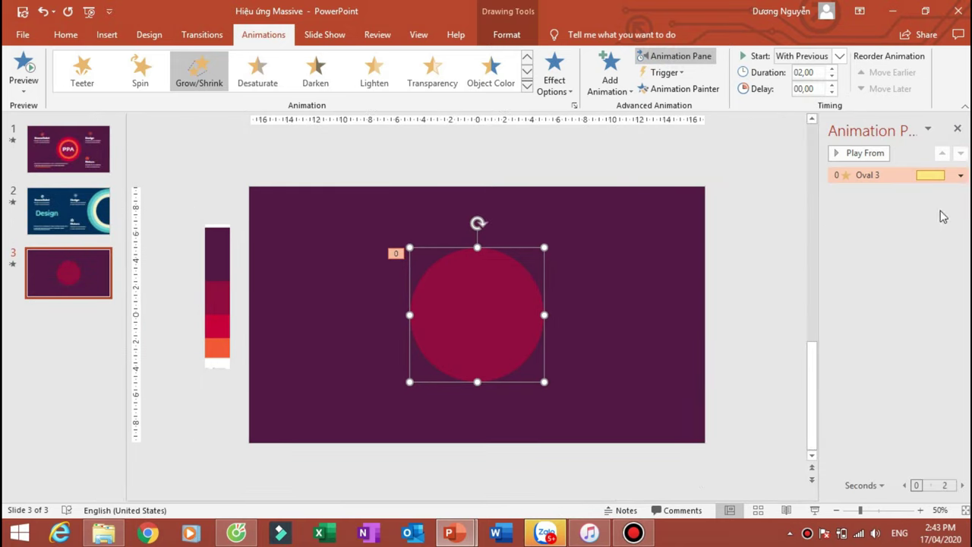
left_click(961, 174)
- Set the Grow/Shrink custom size to 250%
left_click(888, 242)
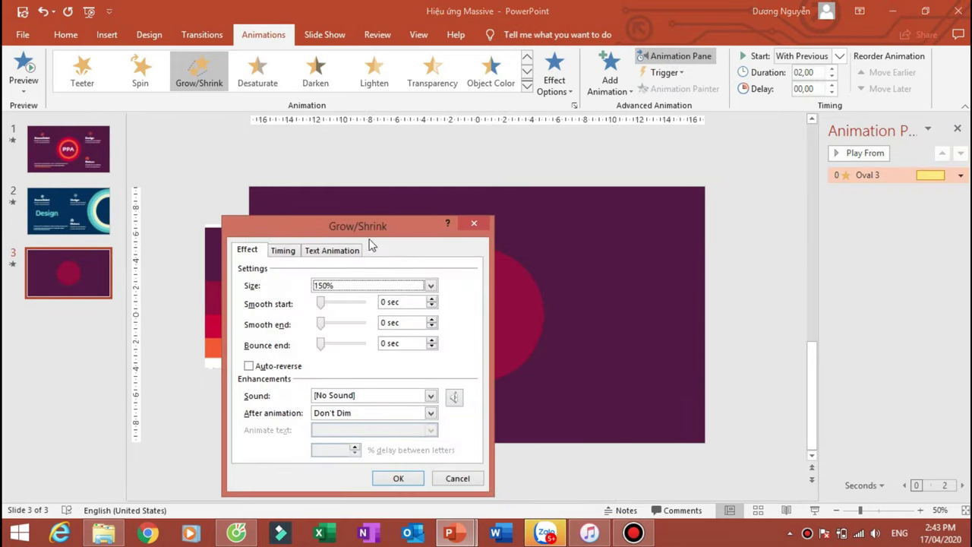
left_click_drag(372, 245, 742, 163)
left_click(800, 204)
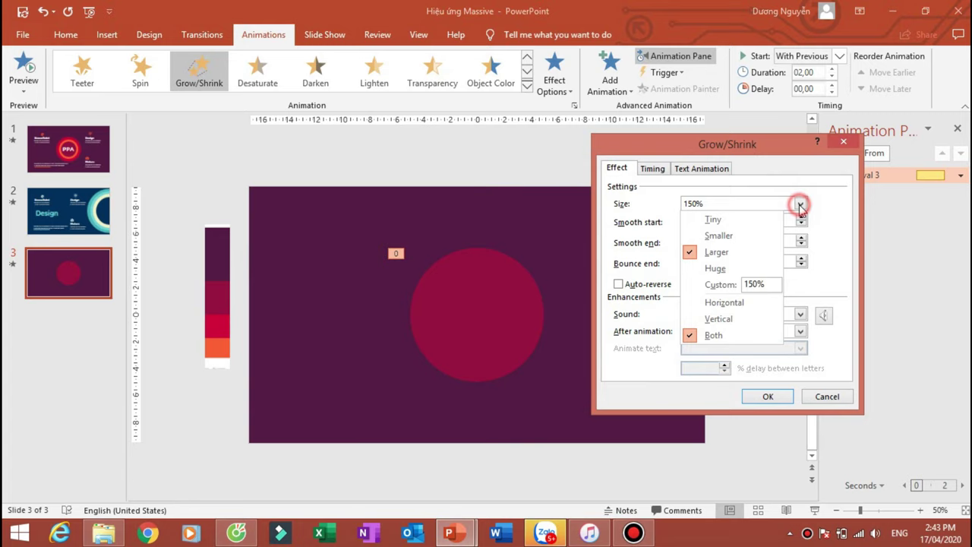
left_click(763, 285)
type("250")
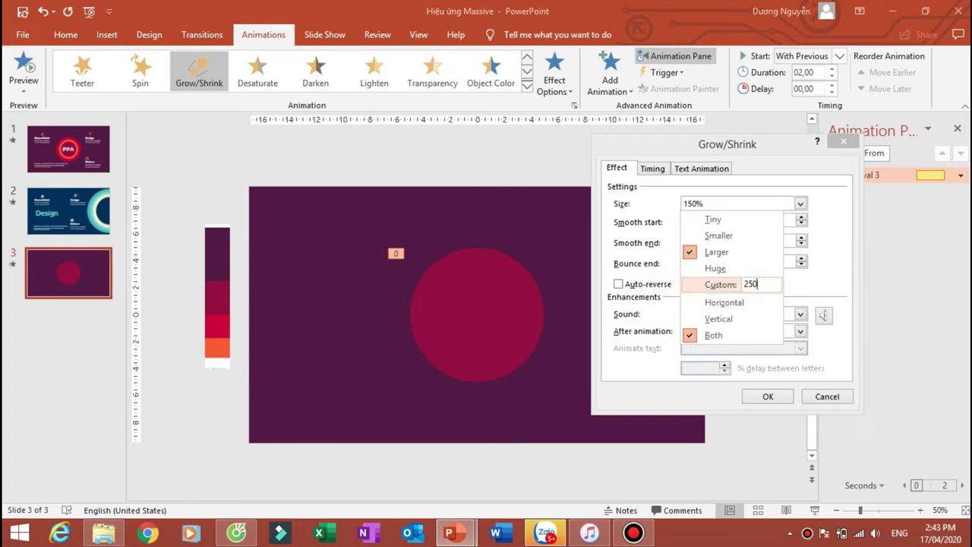
key("Return")
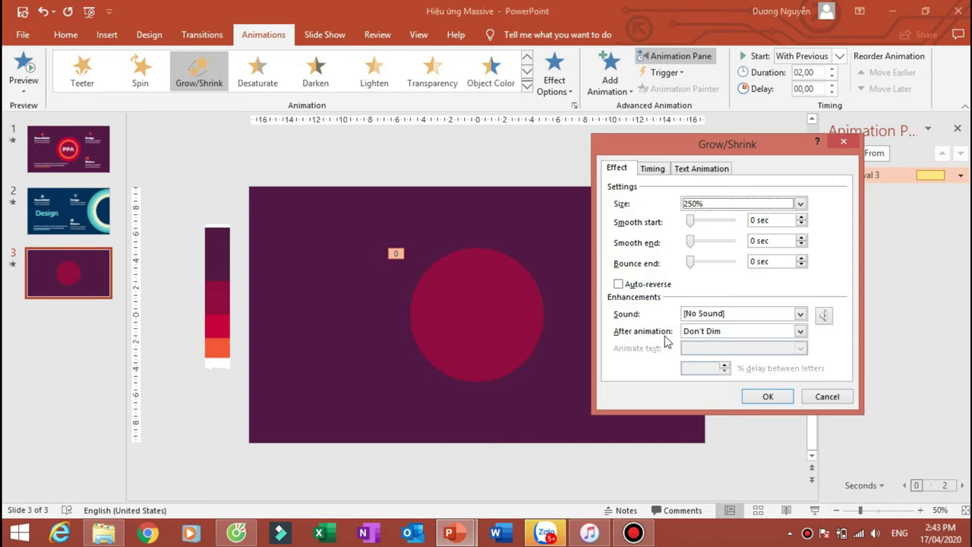
- Set the Grow/Shrink repeat to Until End of Slide and confirm
left_click(661, 172)
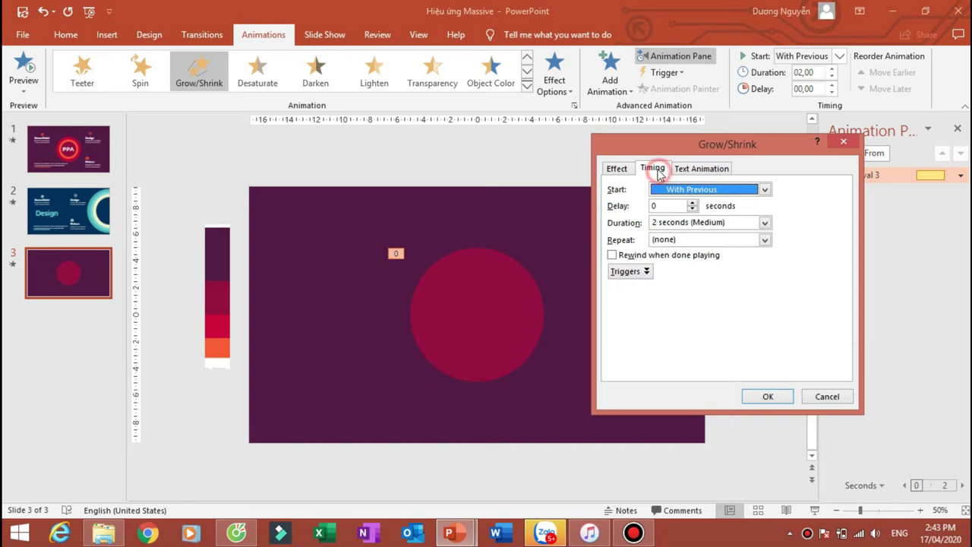
left_click(765, 240)
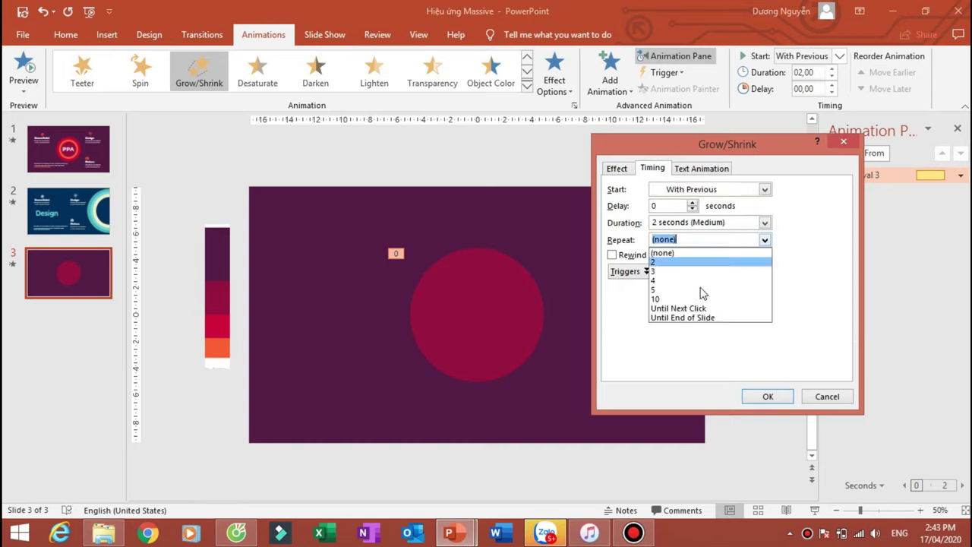
left_click(719, 318)
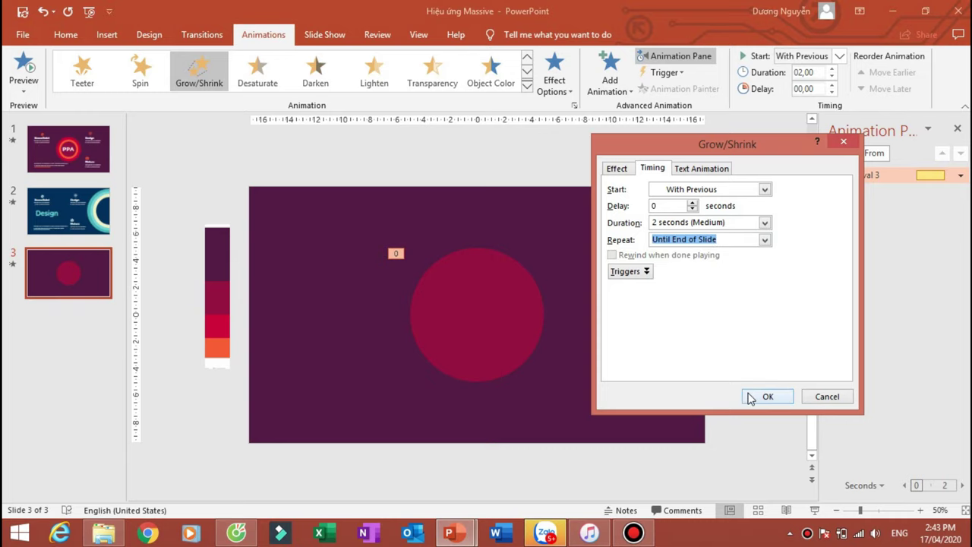
left_click(763, 397)
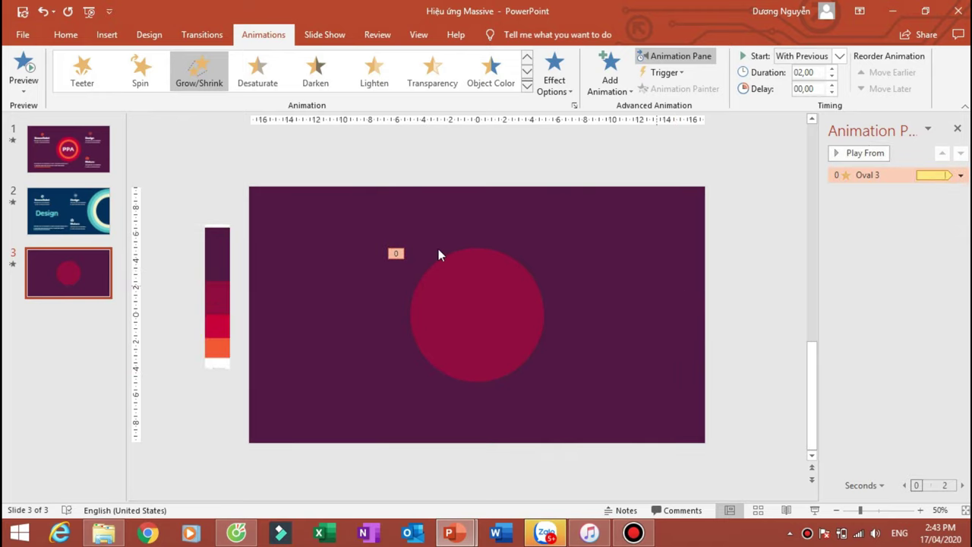
left_click(631, 303)
key("shift+F5")
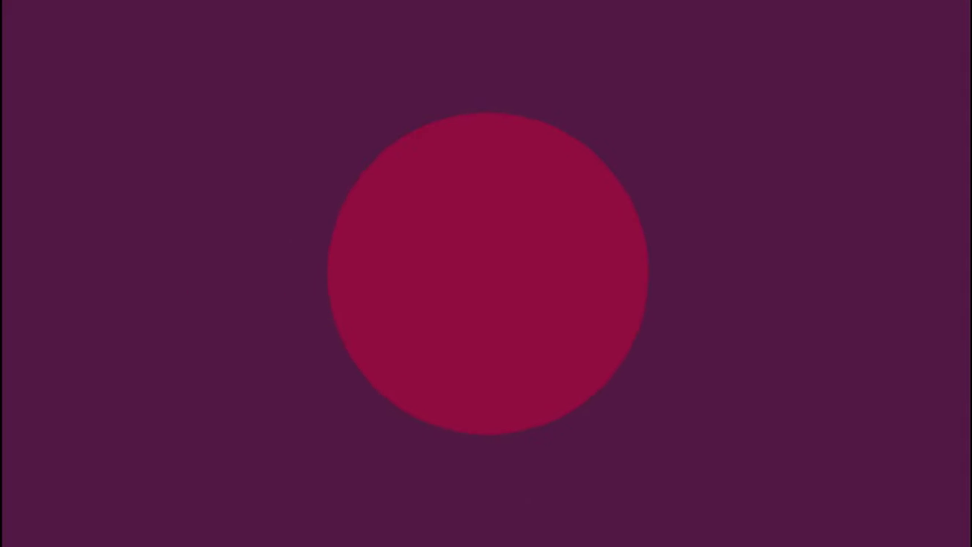
key("Escape")
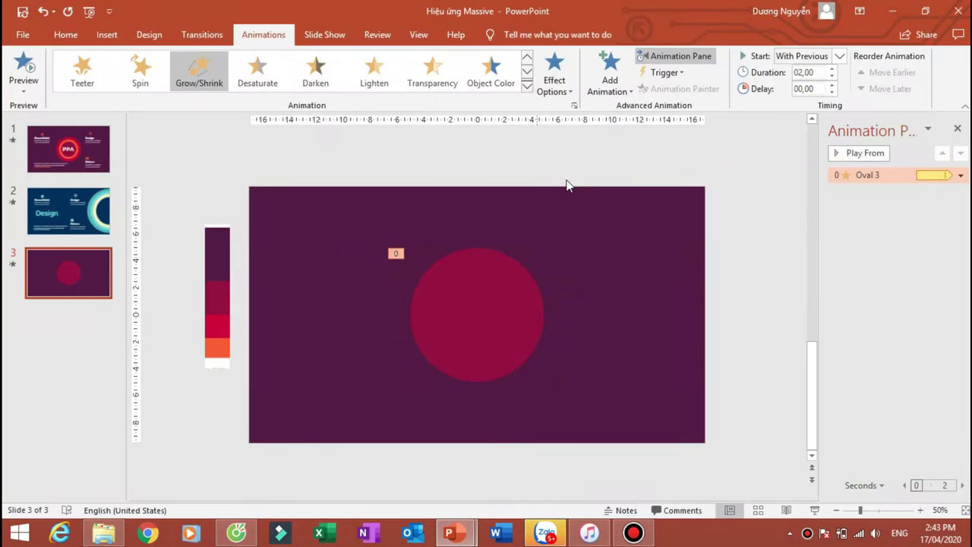
- Add a Fade exit effect to the circle and open its Animation Pane menu
left_click(613, 85)
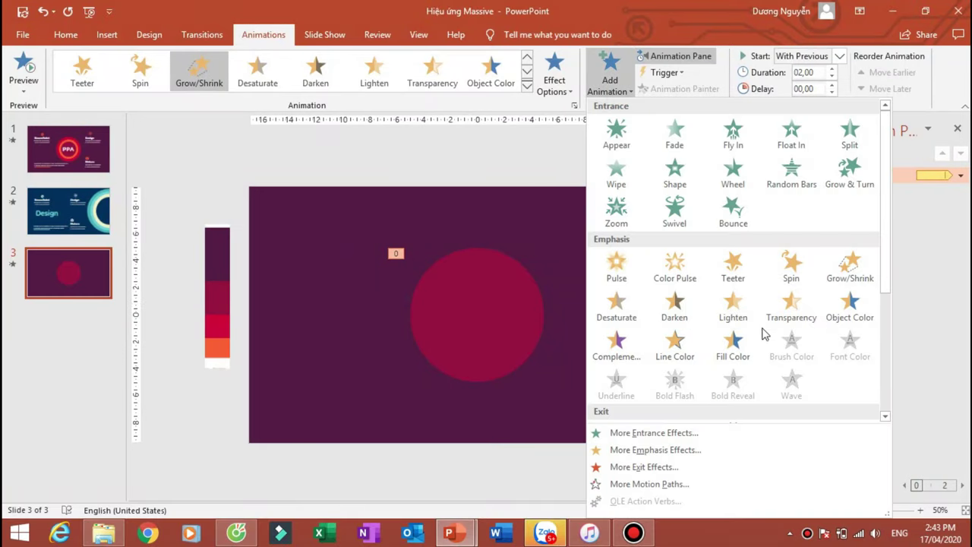
scroll(762, 336, "down", 3)
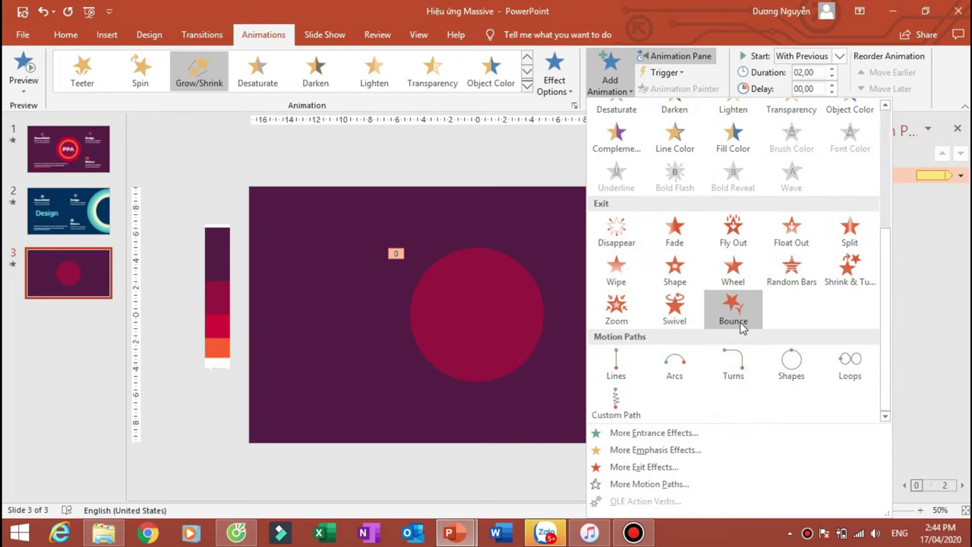
left_click(678, 228)
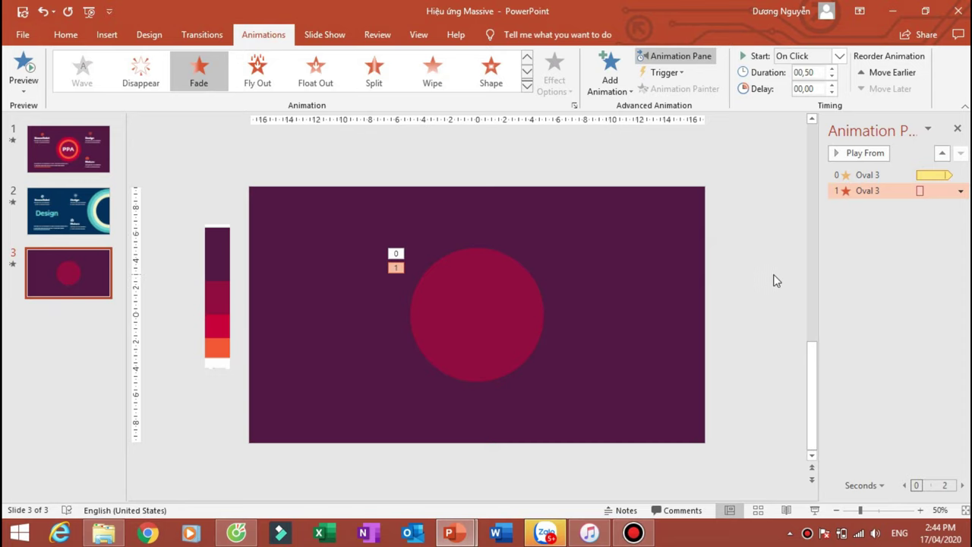
left_click(961, 191)
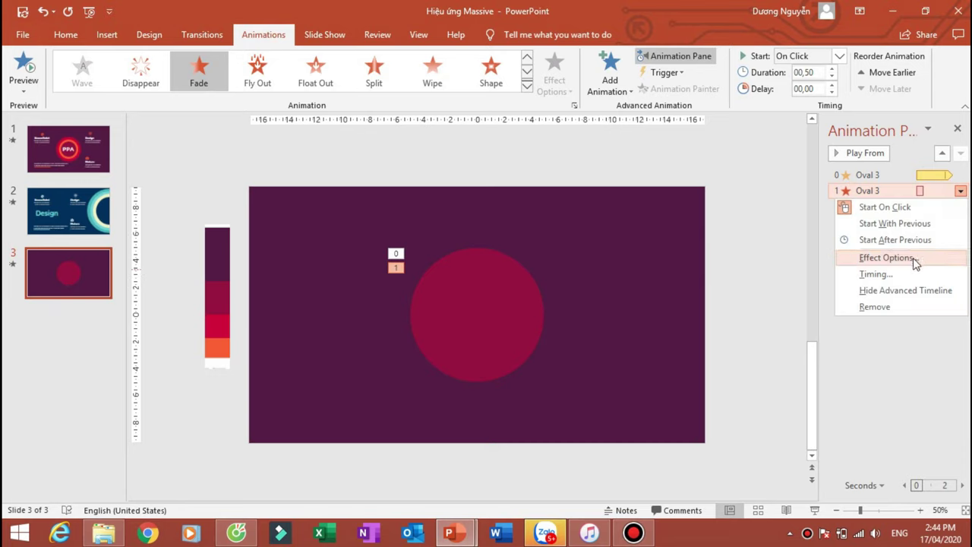
- Give the Fade exit With Previous start, 2 seconds (Medium) duration, and Until End of Slide repeat
left_click(915, 261)
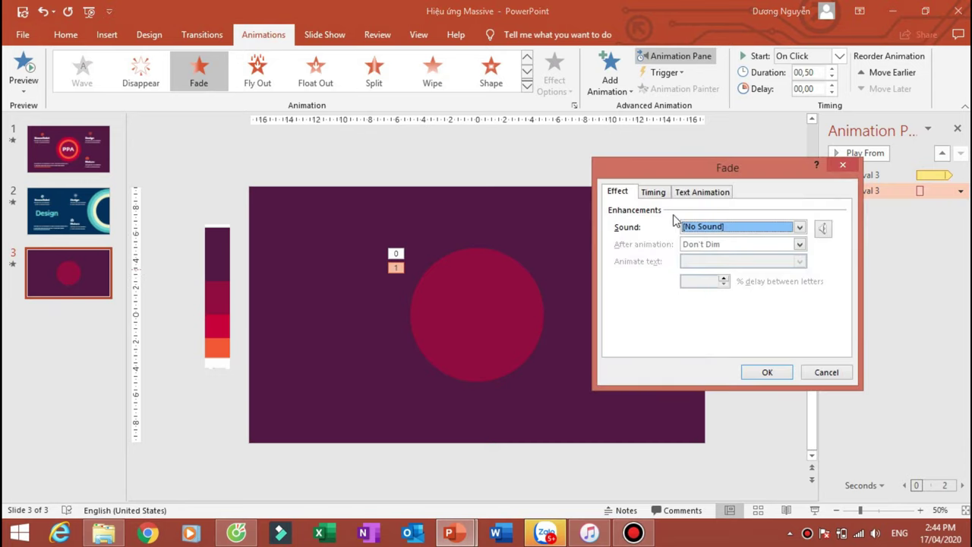
left_click(653, 193)
left_click(764, 214)
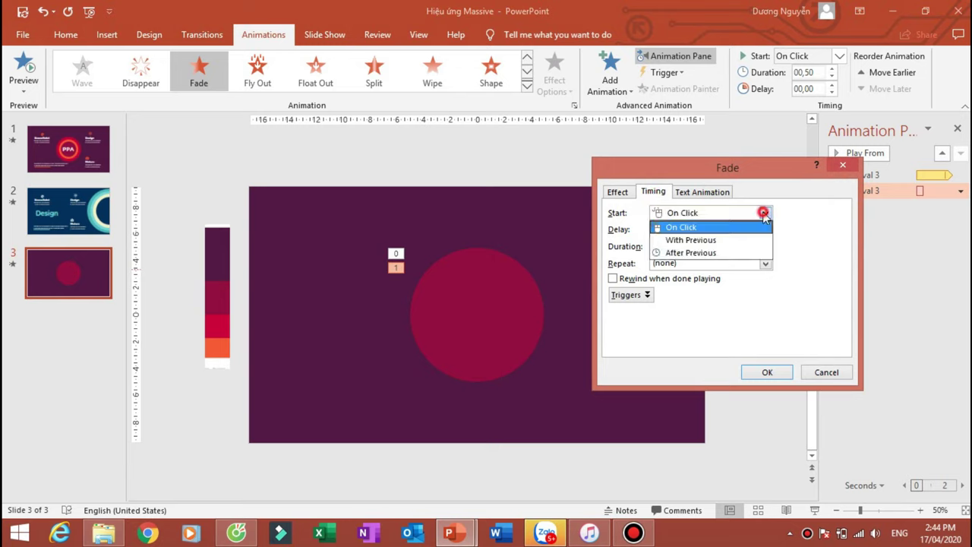
left_click(717, 240)
left_click(765, 246)
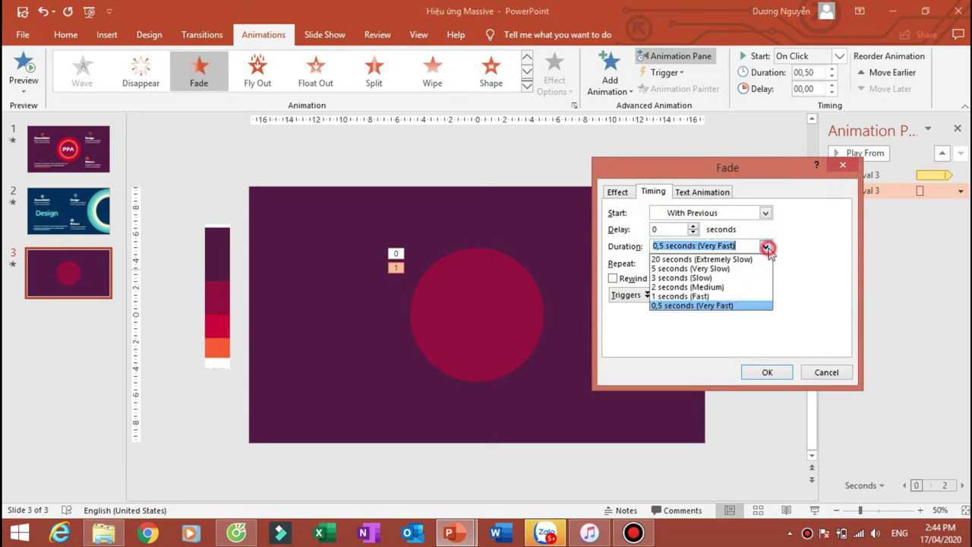
left_click(688, 287)
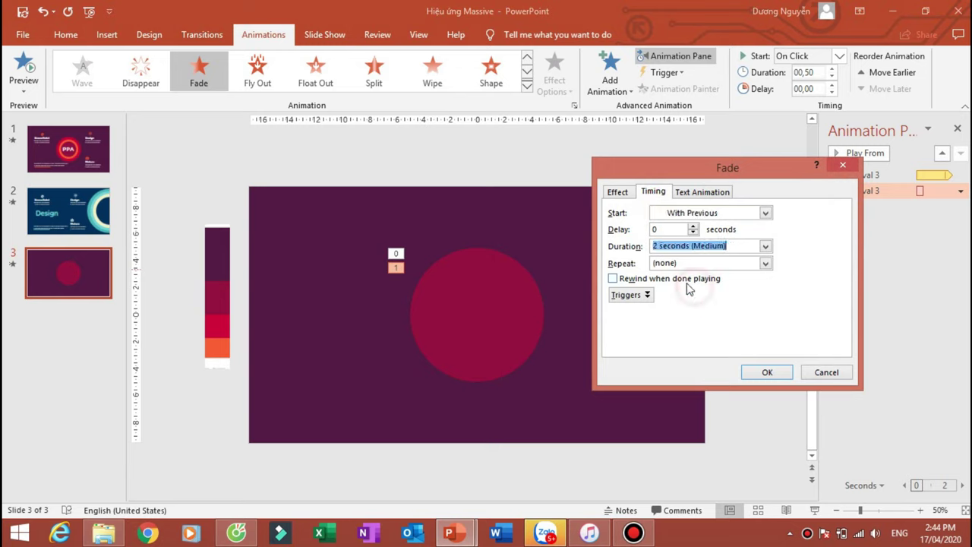
left_click(765, 264)
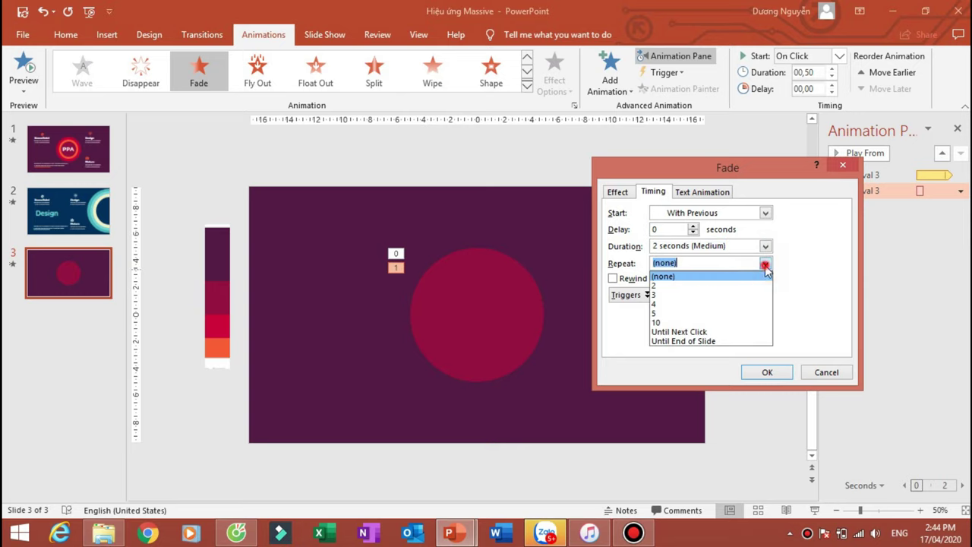
left_click(715, 341)
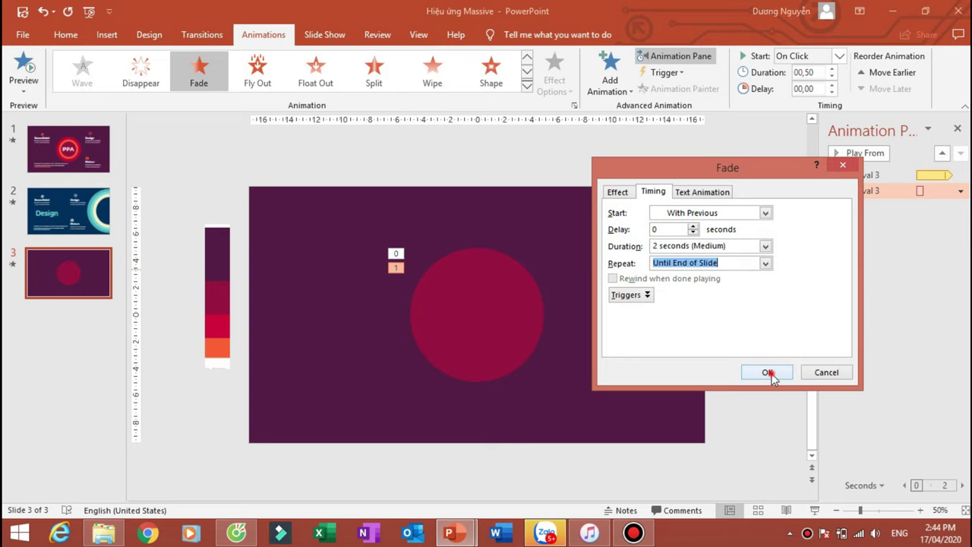
left_click(768, 373)
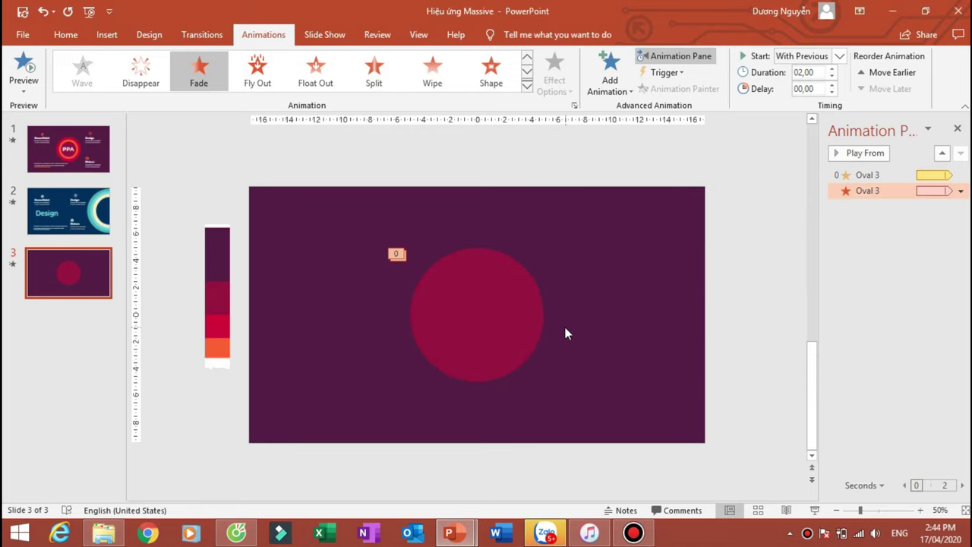
key("shift+F5")
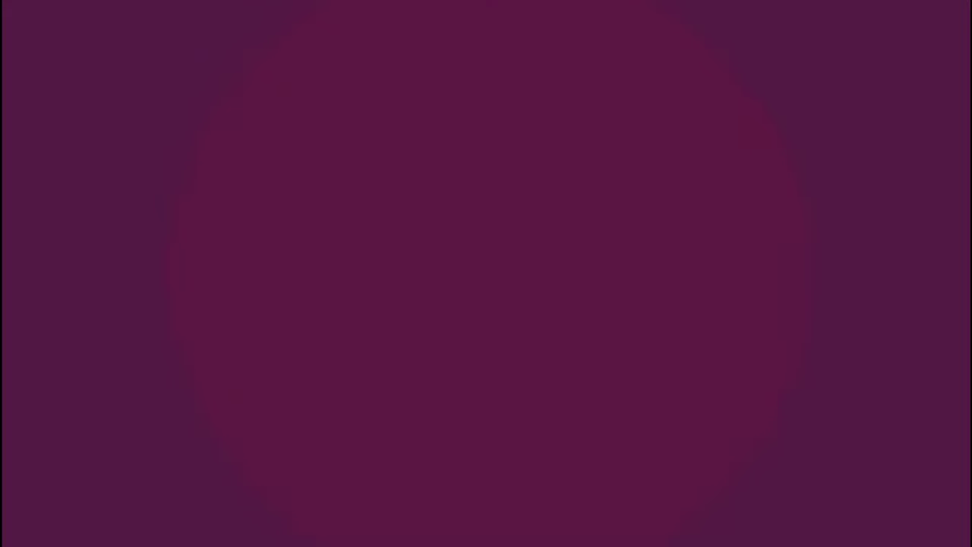
key("Escape")
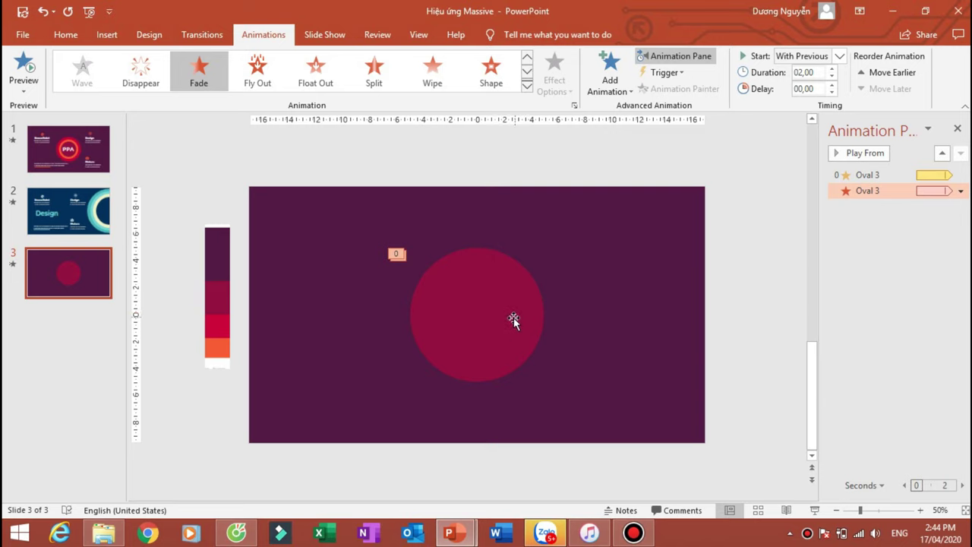
- Duplicate the dark red circle and resize the copy to 9 cm by 9 cm
left_click(507, 327)
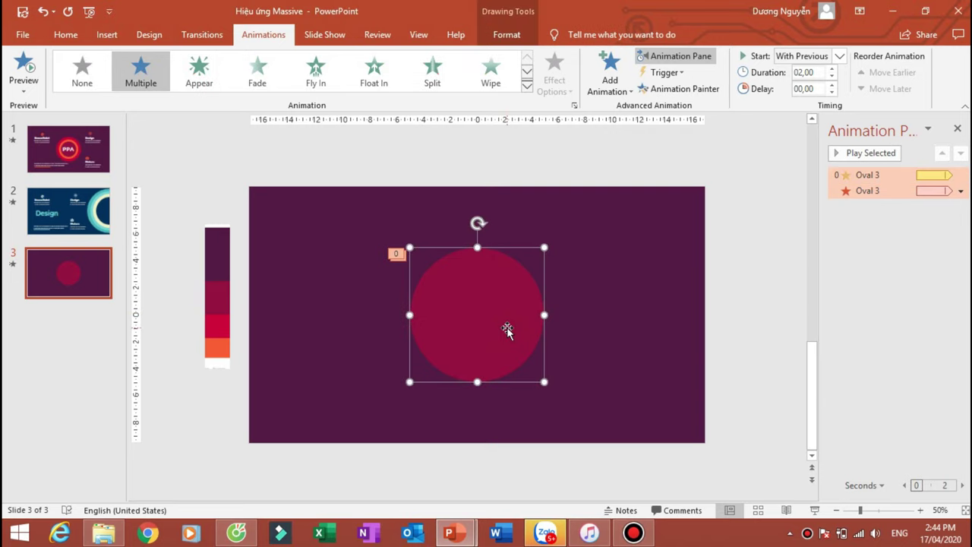
key("ctrl+d")
left_click_drag(499, 330, 612, 314)
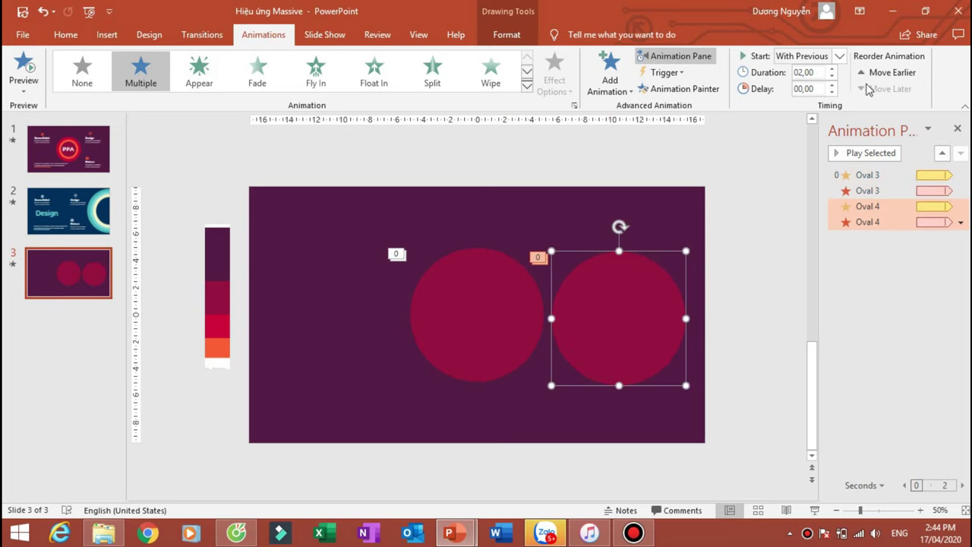
left_click(505, 35)
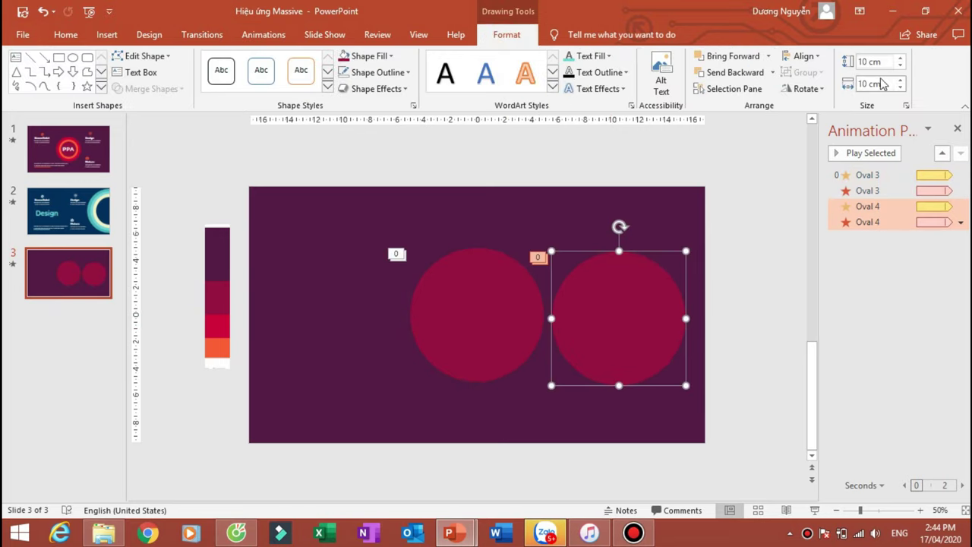
left_click(901, 67)
left_click(901, 67)
left_click(901, 67)
left_click(901, 67)
left_click(901, 66)
left_click(901, 66)
left_click(900, 87)
left_click(901, 87)
left_click(900, 88)
left_click(900, 88)
left_click(900, 88)
left_click(900, 87)
left_click(901, 87)
left_click(900, 88)
left_click(900, 87)
left_click(900, 87)
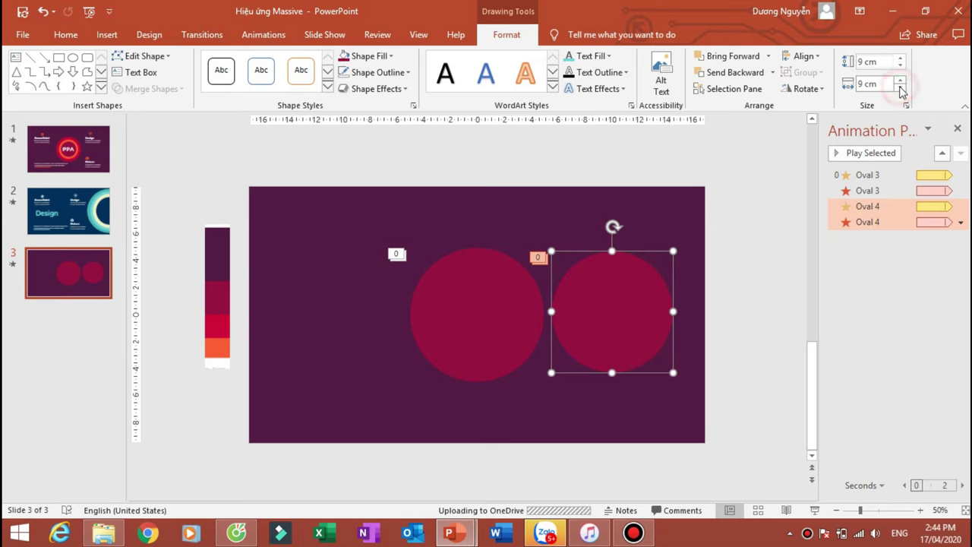
- Centre the 9 cm copy on the original and fill it with the strip's bright red
left_click_drag(593, 325, 490, 313)
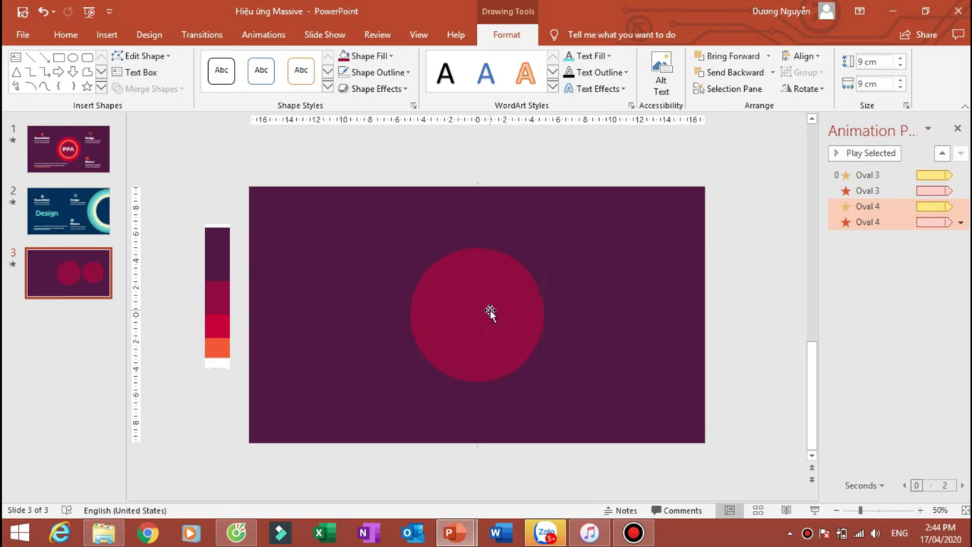
left_click(369, 55)
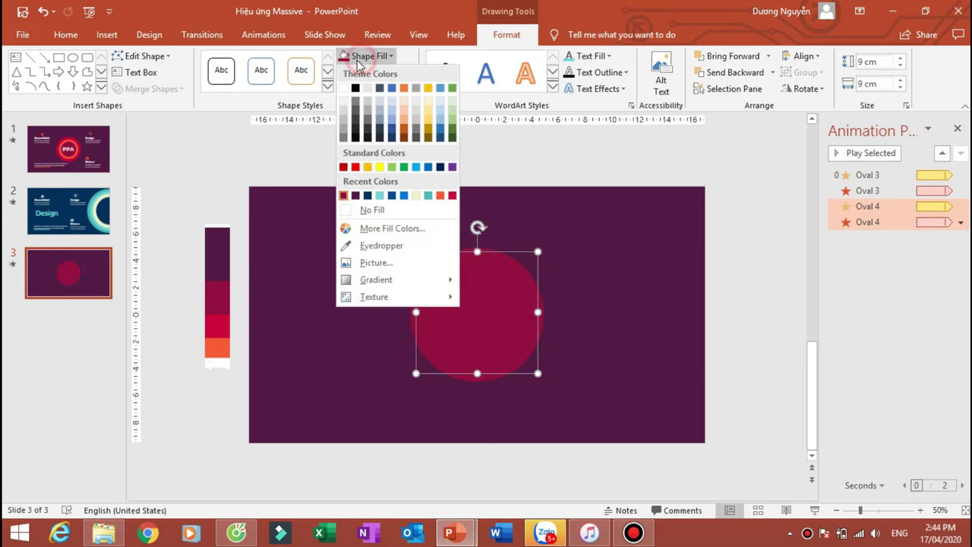
left_click(372, 246)
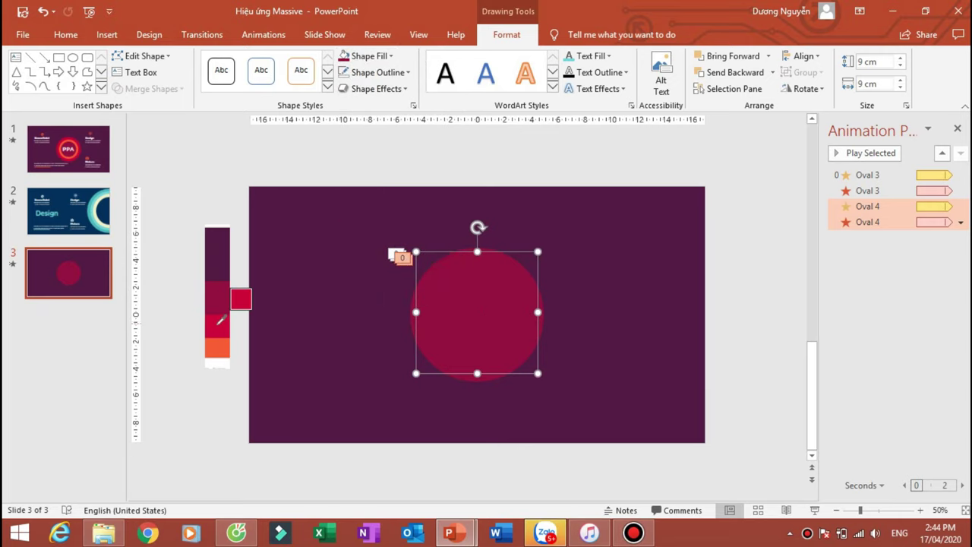
left_click(220, 322)
left_click_drag(481, 302, 481, 303)
left_click(434, 217)
left_click(476, 309)
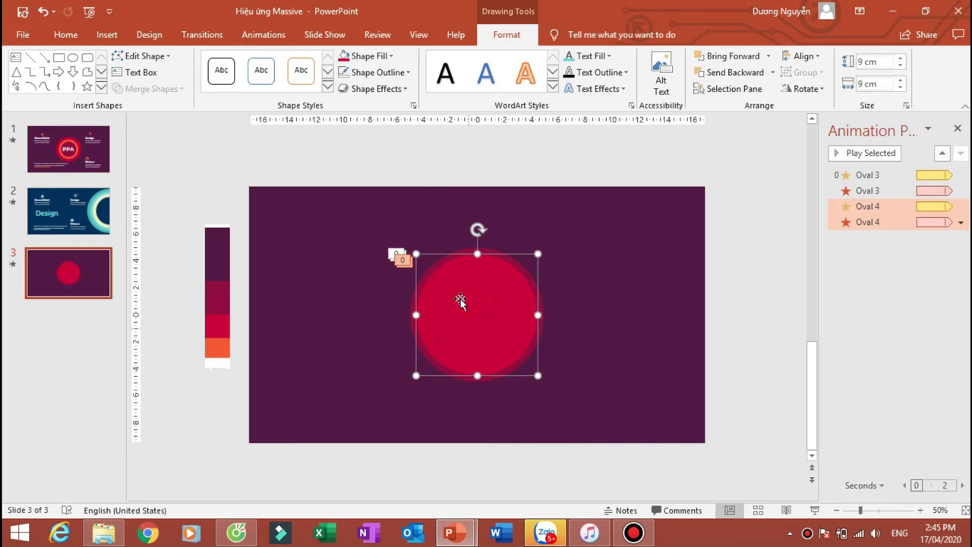
- Duplicate the red circle and resize the copy to 8 cm x 8 cm
key("ctrl+d")
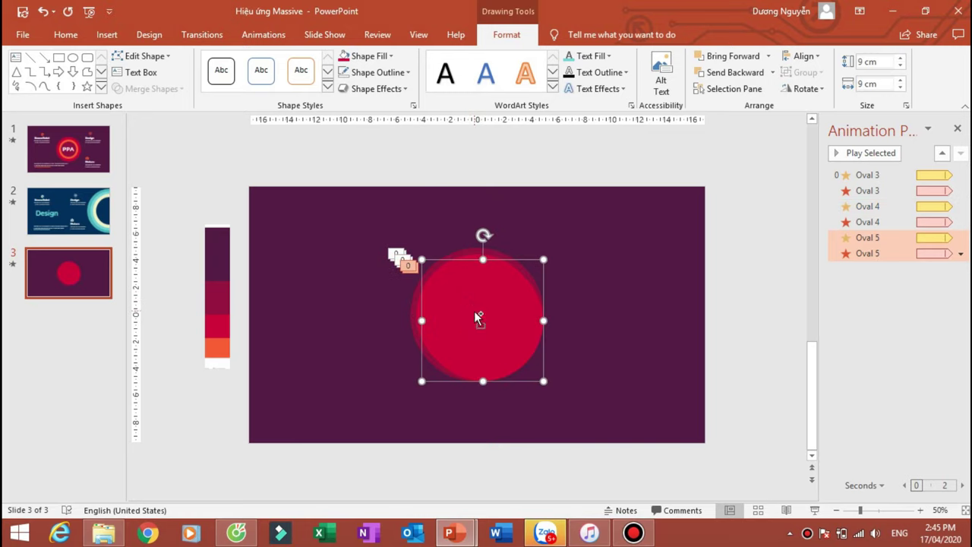
left_click_drag(474, 310, 602, 308)
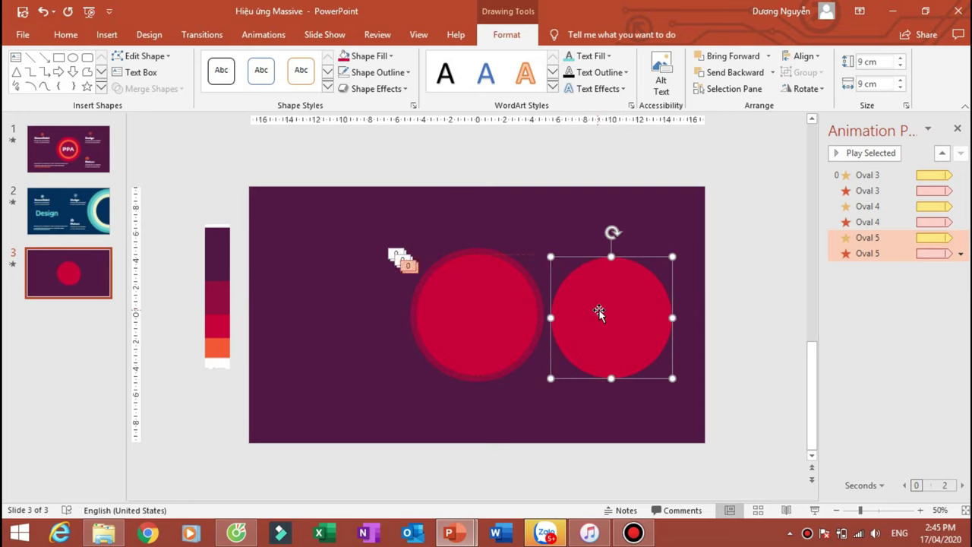
left_click(900, 66)
left_click(900, 66)
left_click(900, 66)
left_click(900, 66)
left_click(900, 66)
left_click(900, 66)
left_click(900, 89)
left_click(900, 88)
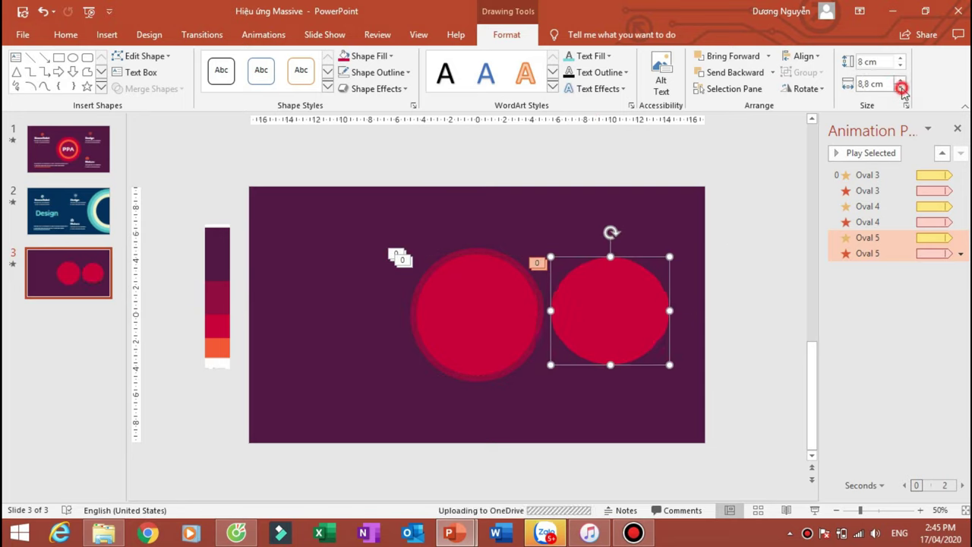
left_click(900, 88)
left_click(900, 88)
left_click(901, 88)
left_click(900, 88)
left_click(900, 88)
left_click(900, 88)
left_click(900, 88)
left_click(900, 88)
- Eyedrop the palette's orange into the copy and centre it on the red circles
left_click(390, 56)
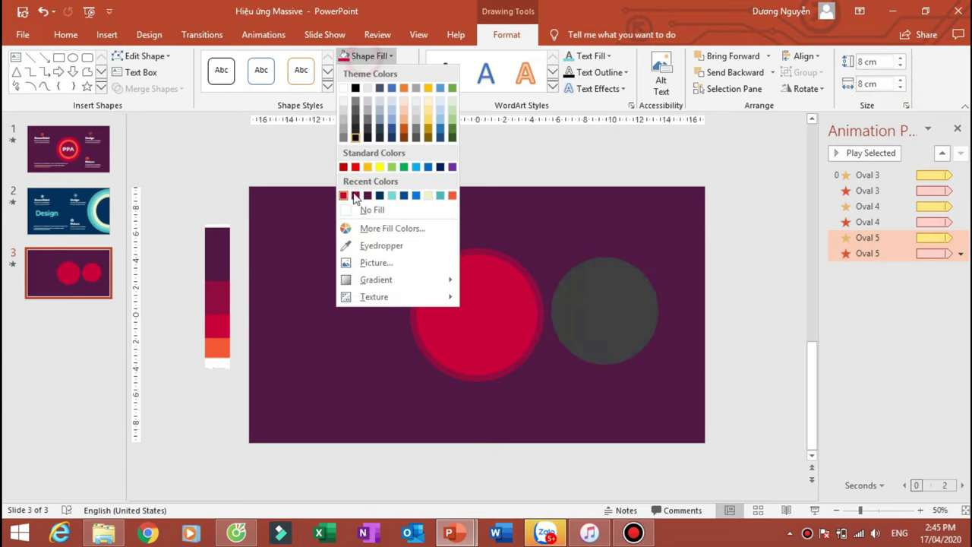
left_click(376, 245)
left_click(218, 347)
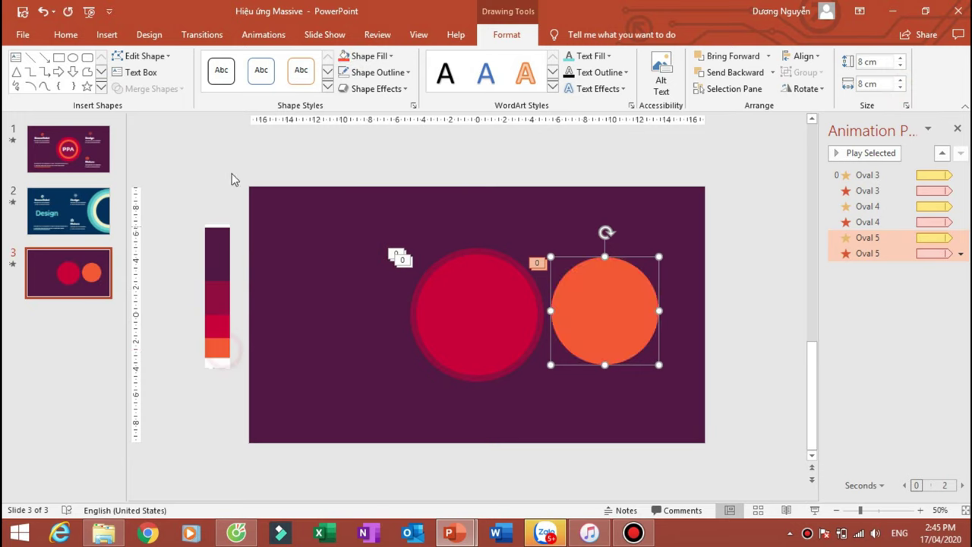
left_click(228, 155)
left_click_drag(584, 310, 482, 311)
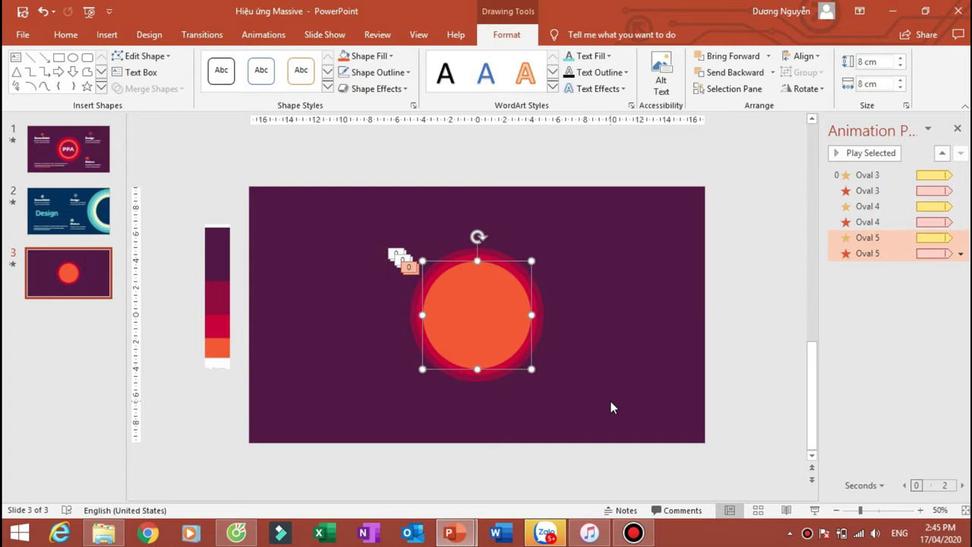
key("shift+F5")
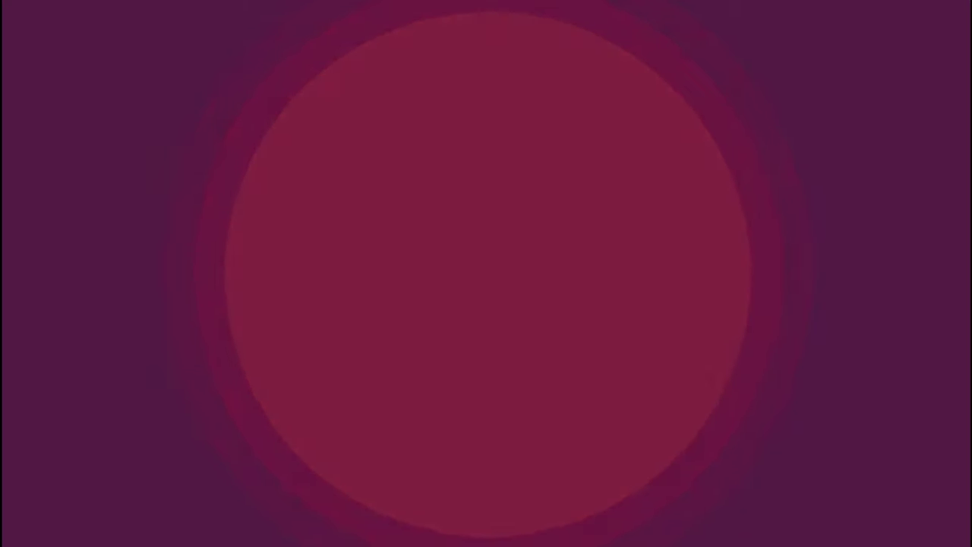
key("Escape")
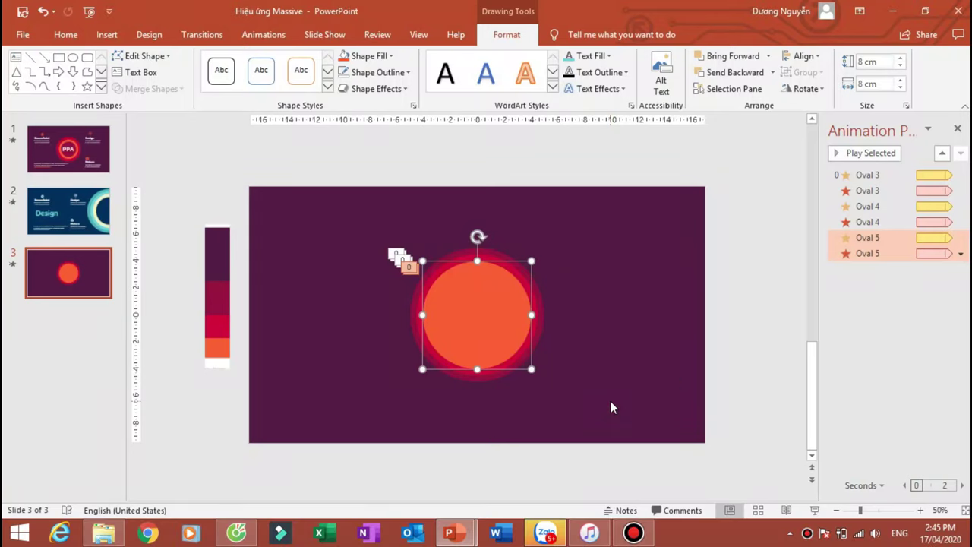
scroll(507, 262, "up", 2, "ctrl")
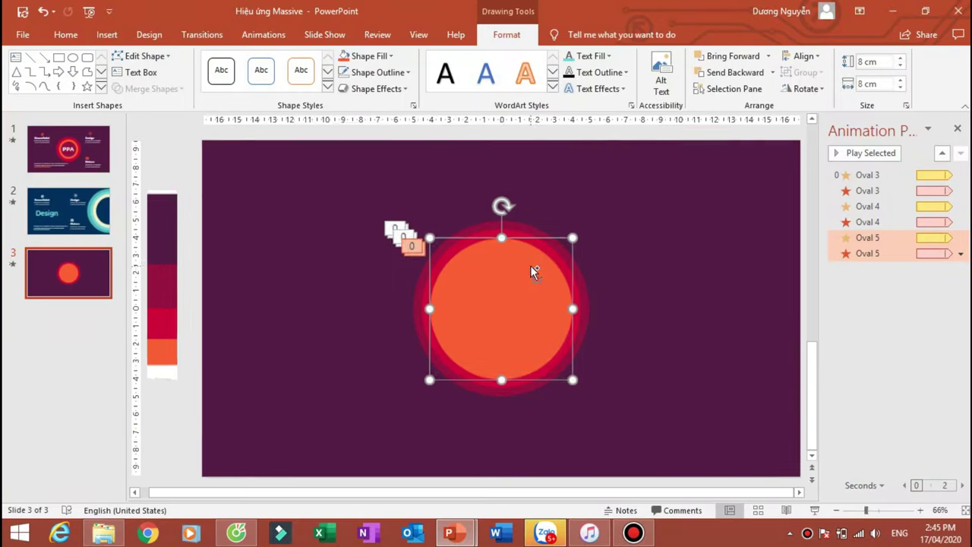
left_click(512, 233)
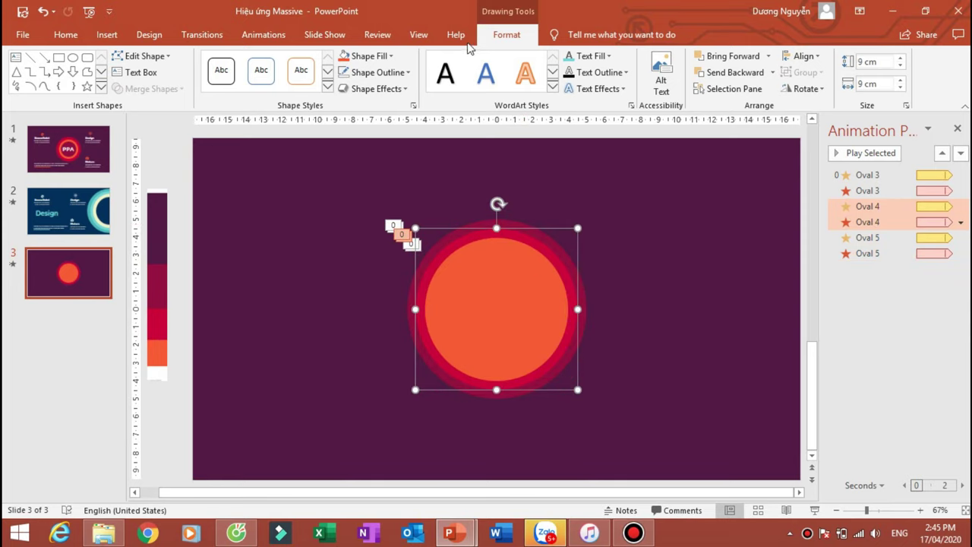
left_click(256, 36)
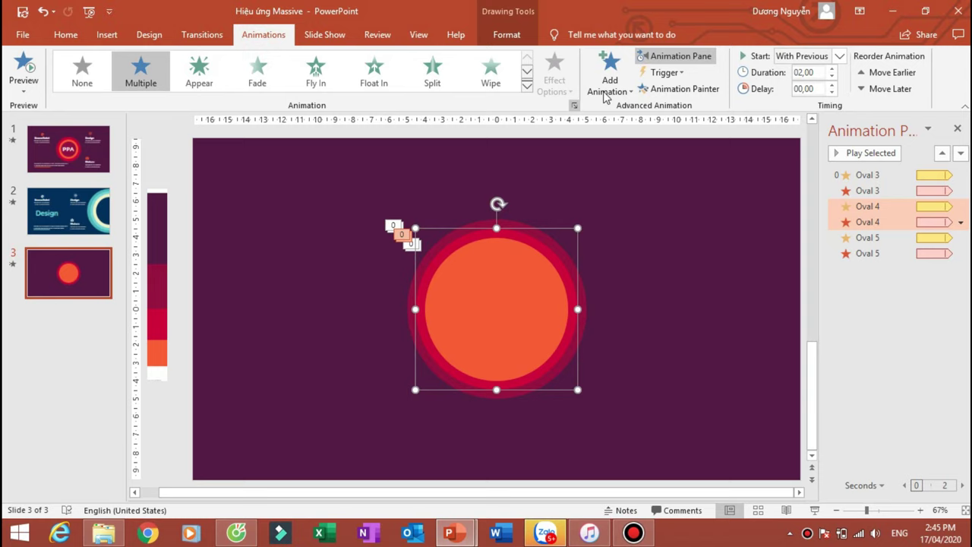
- Set animation delays of 0.25 s on the red ring and 0.50 s on the orange circle
left_click(833, 85)
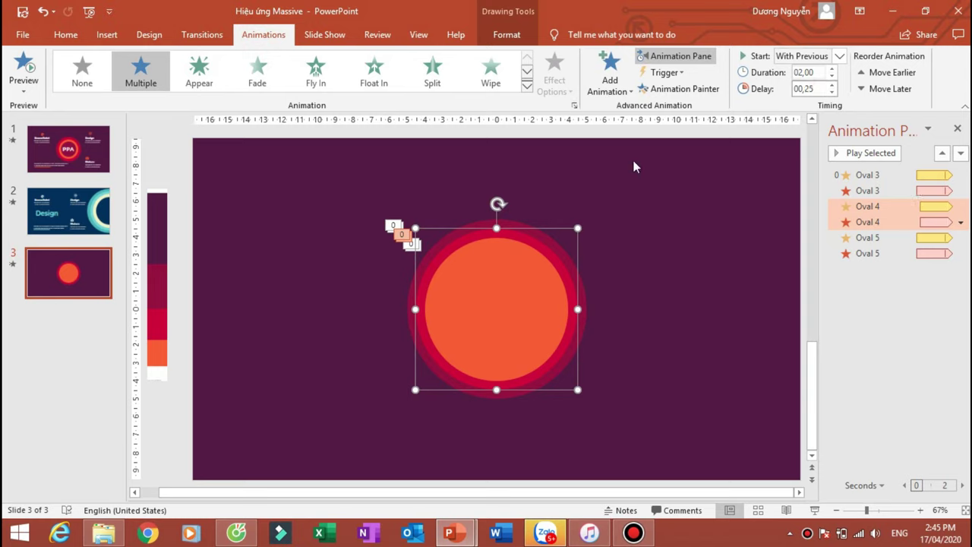
left_click(529, 255)
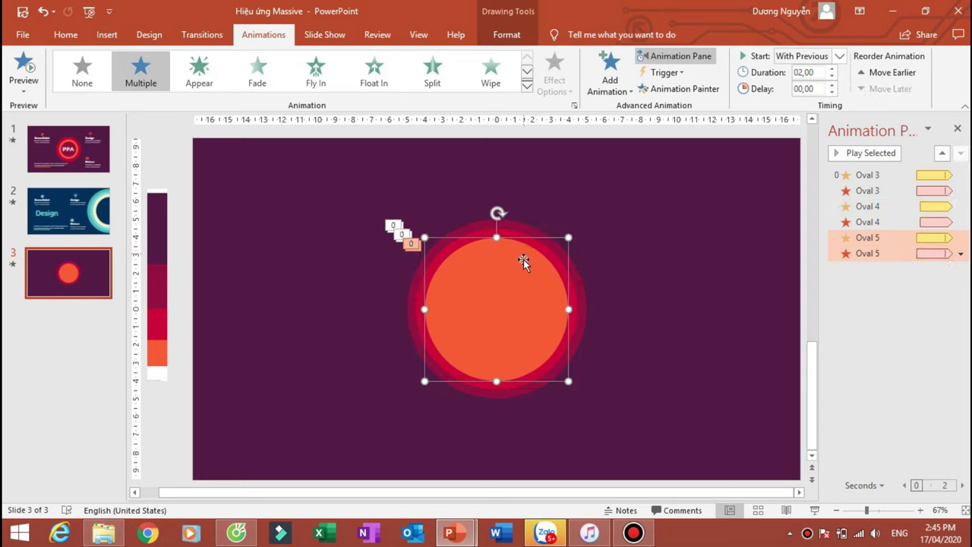
left_click(833, 86)
left_click(833, 85)
- Play the slideshow from the current slide to watch the staggered rings pulse outward
key("shift+F5")
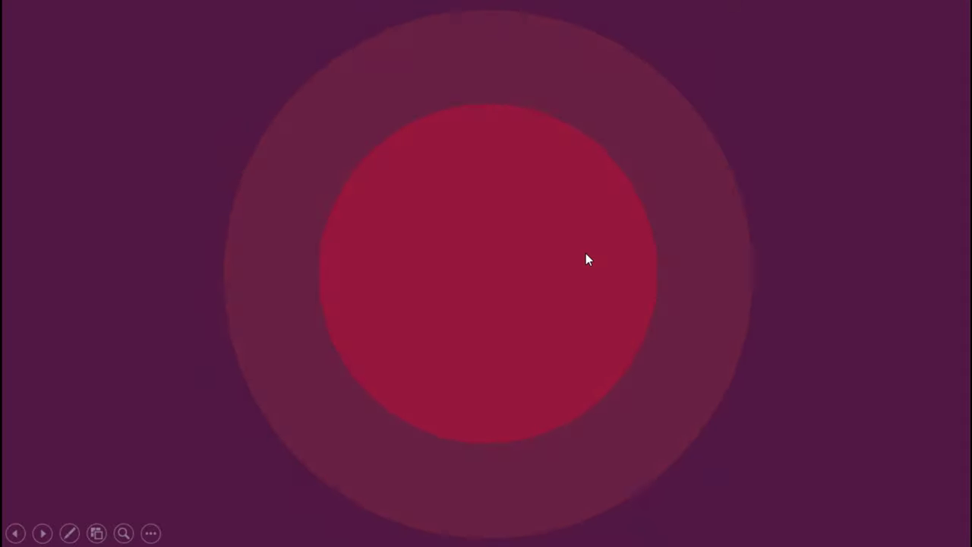
- Draw a 7 cm x 7 cm circle and move it onto the orange circle's centre
key("Escape")
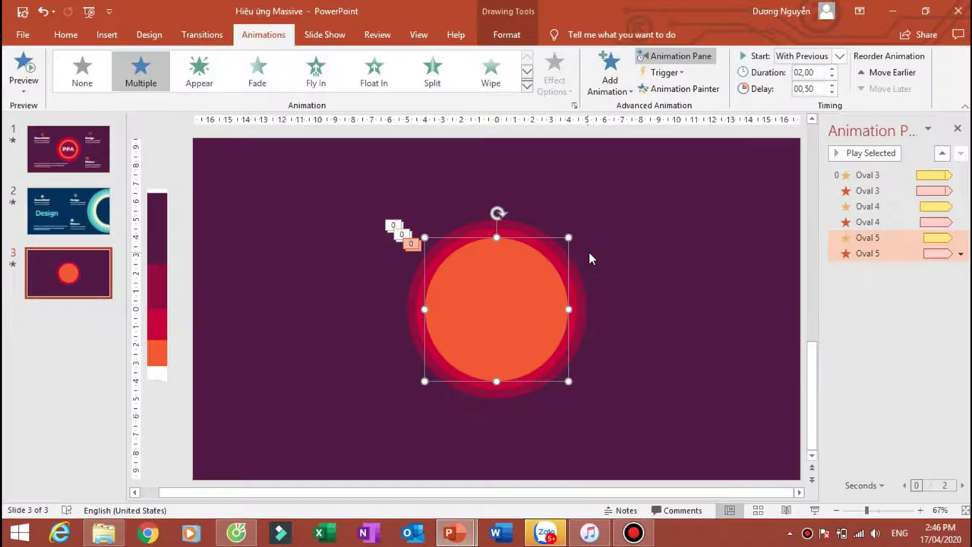
left_click(65, 35)
left_click(658, 62)
mouse_move(623, 237)
left_mouse_down()
mouse_move(739, 334)
mouse_move(749, 362)
left_mouse_up()
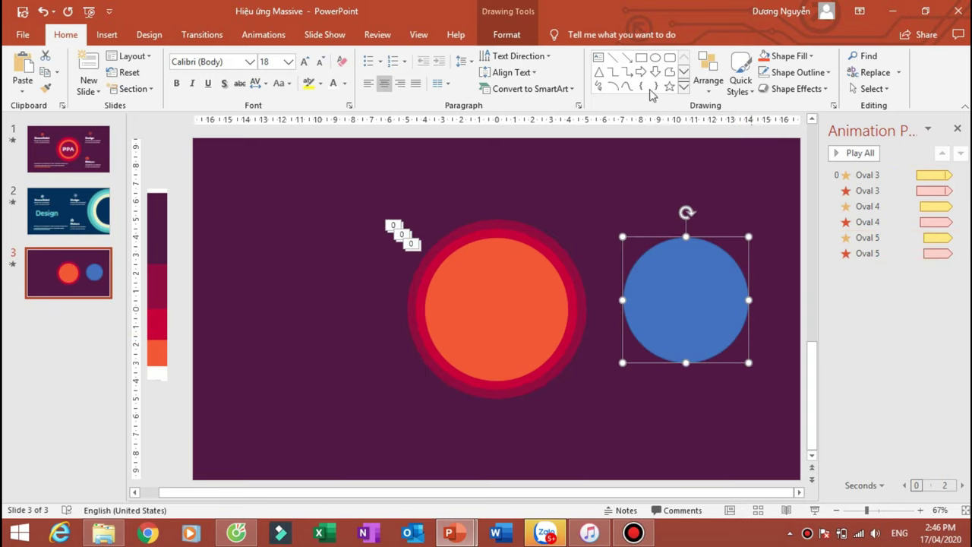
left_click(506, 35)
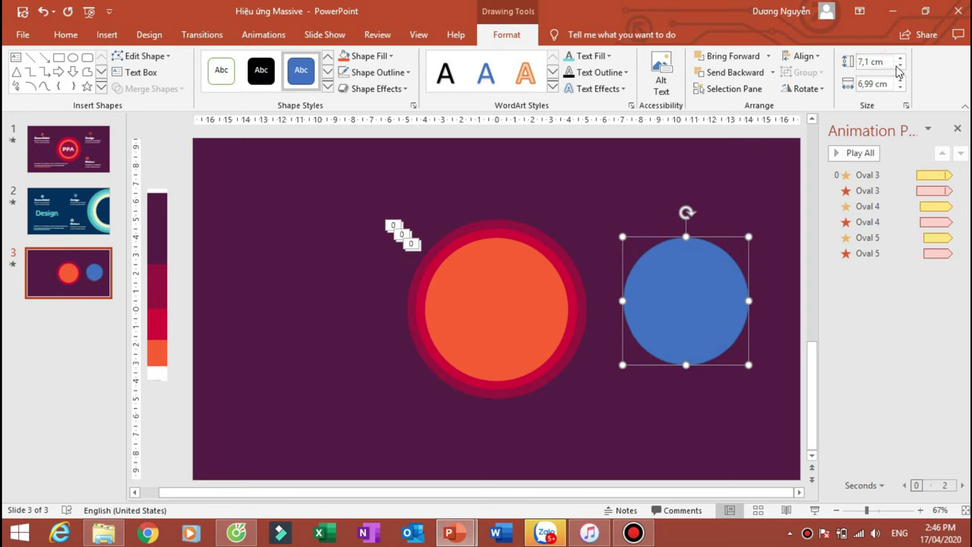
left_click(902, 58)
left_click(900, 80)
left_click(900, 88)
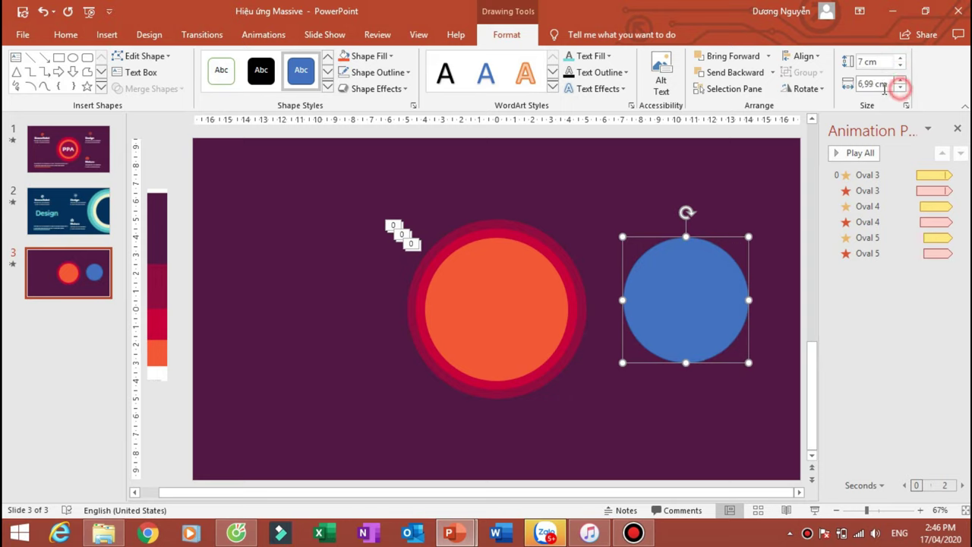
left_click(900, 80)
mouse_move(715, 279)
left_mouse_down()
mouse_move(568, 278)
mouse_move(521, 290)
left_mouse_up()
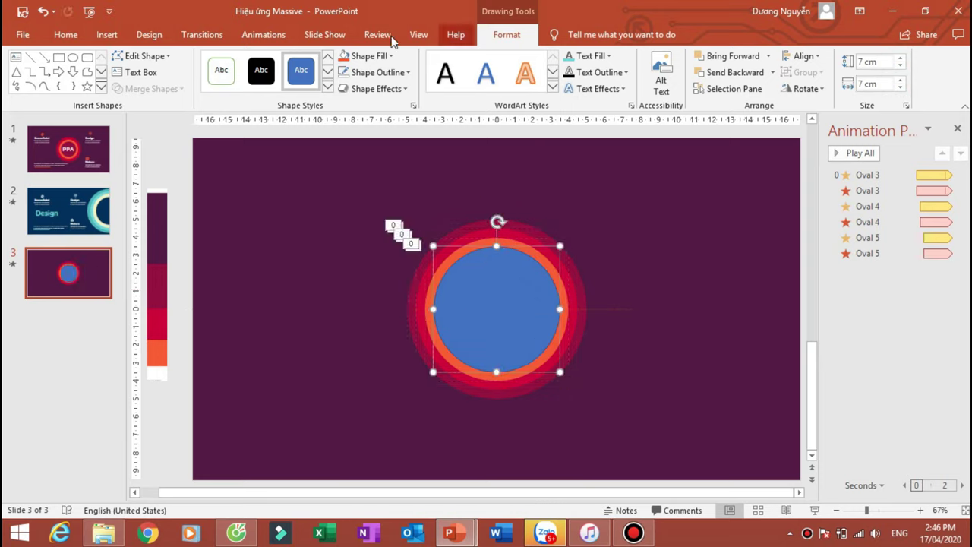
- Fill the inner circle with the background's dark purple using the eyedropper
left_click(369, 55)
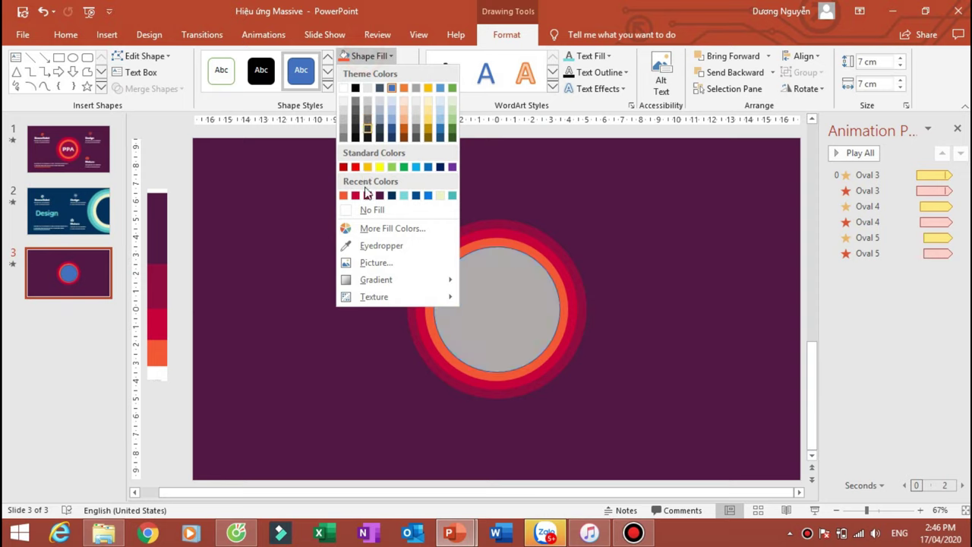
left_click(383, 251)
left_click(157, 225)
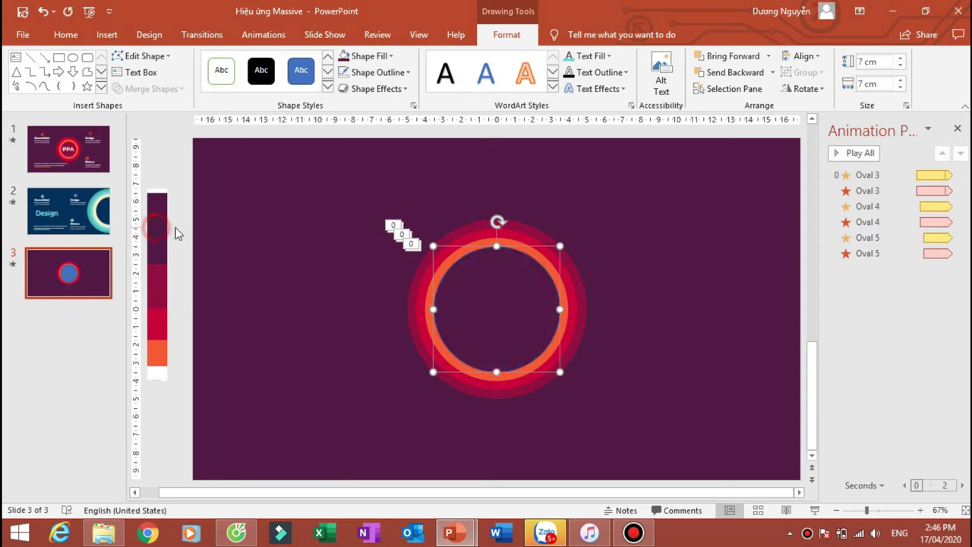
left_click(343, 72)
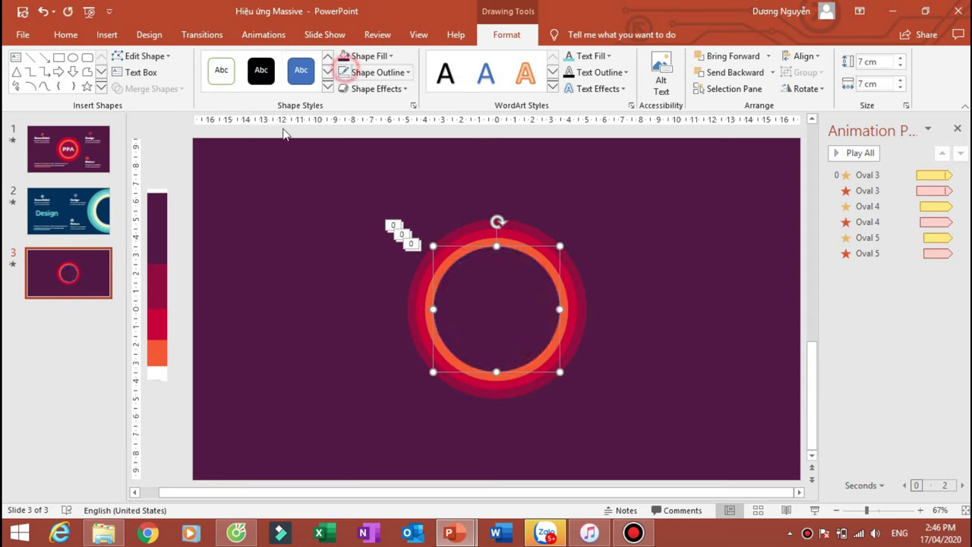
left_click(285, 214)
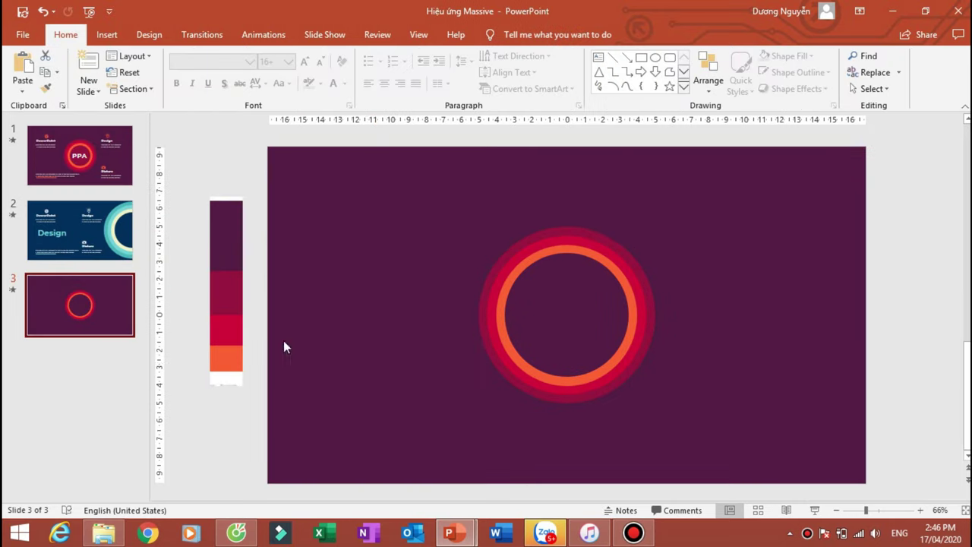
- Add a text box reading 'PowerPoint' in bold 32 pt Montserrat at the upper left
left_click(599, 57)
left_click_drag(298, 204, 458, 253)
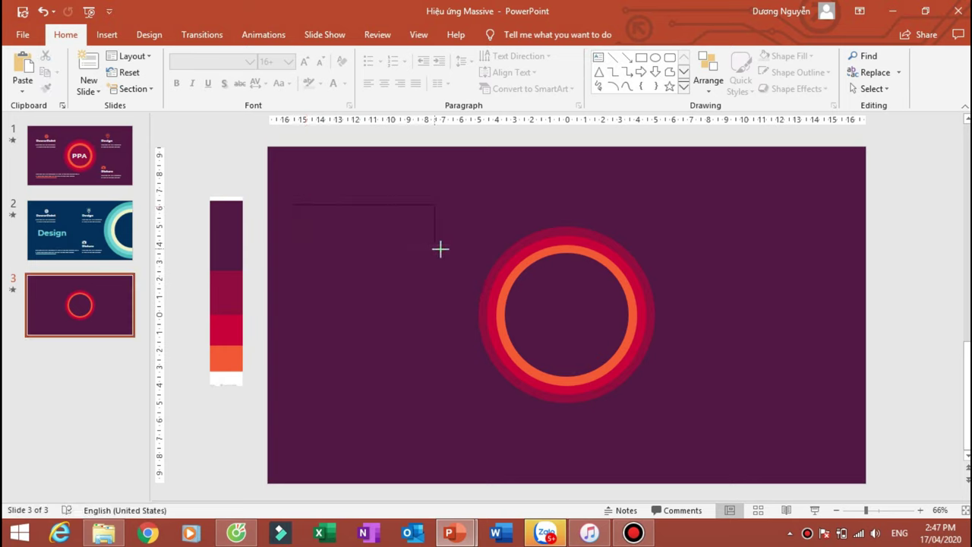
type("PowerPoint")
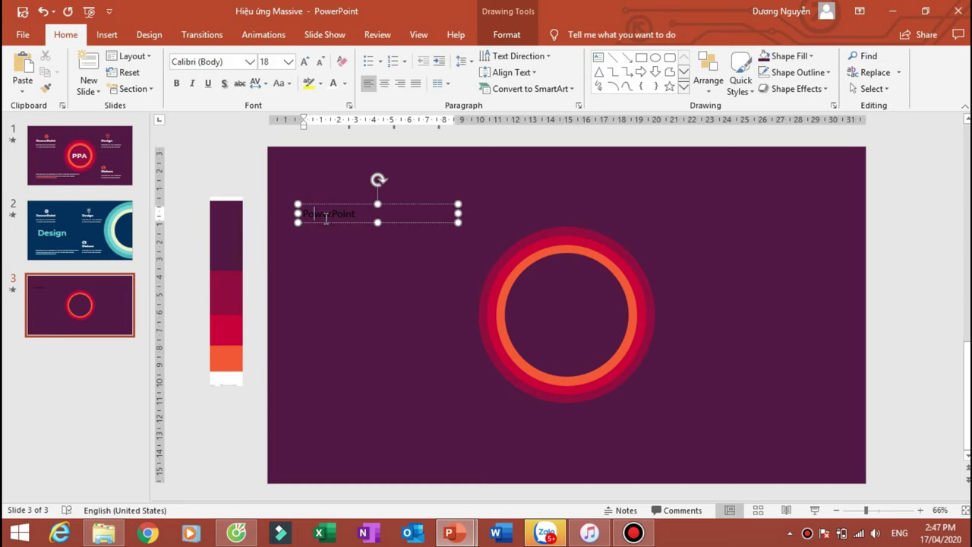
double_click(302, 213)
left_click(233, 63)
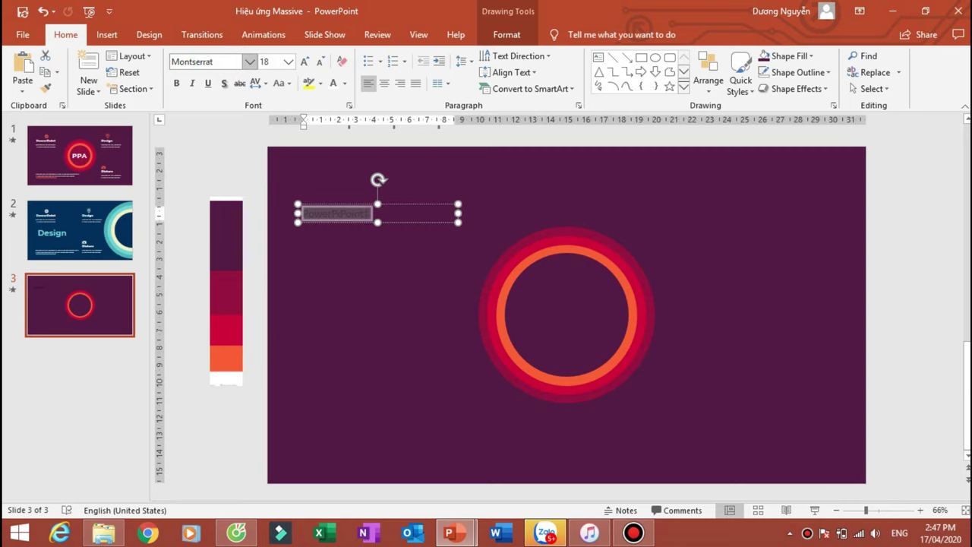
key("Return")
left_click(174, 83)
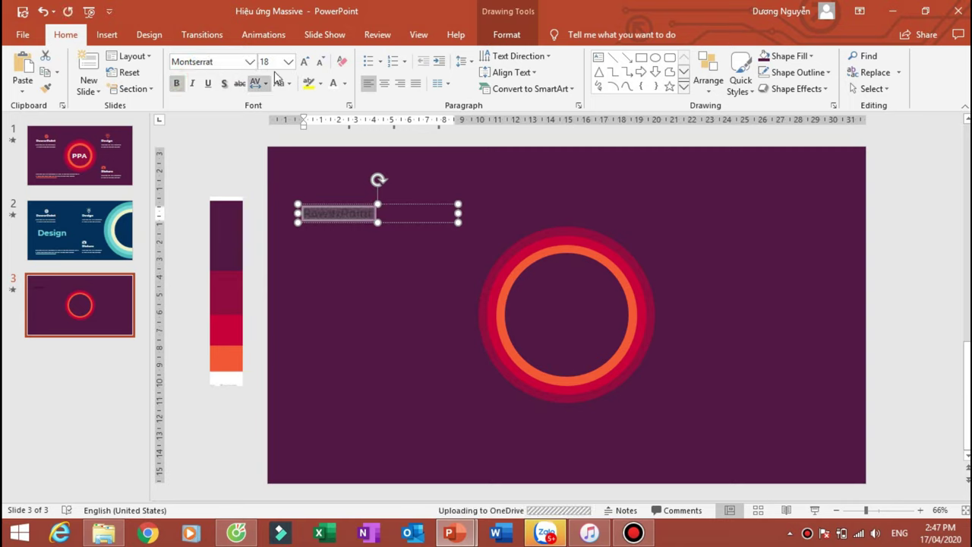
left_click(306, 63)
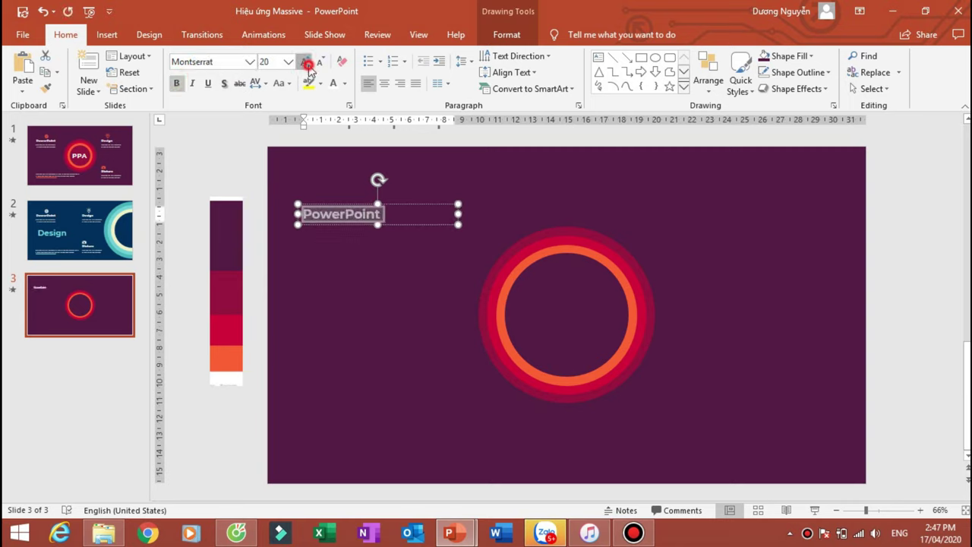
left_click(307, 63)
left_click(306, 63)
left_click(307, 63)
left_click(246, 159)
- Right-align the PowerPoint title and nudge it slightly left
left_click(430, 219)
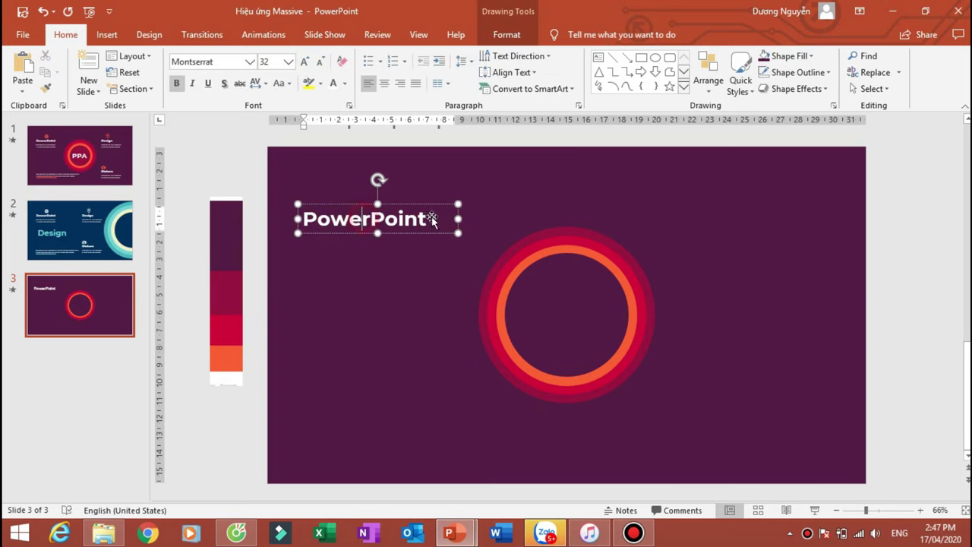
left_click(401, 85)
left_click_drag(439, 206, 430, 207)
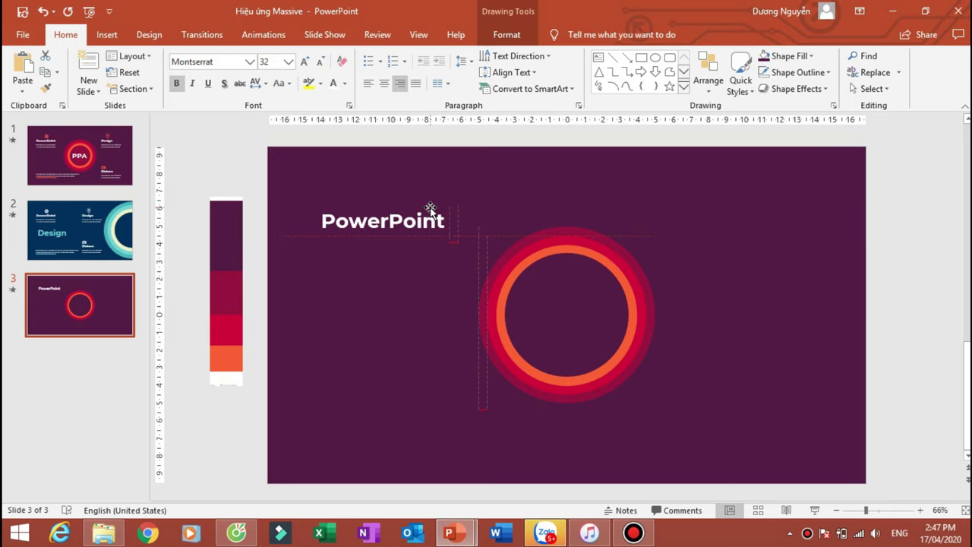
left_click(235, 157)
left_click(598, 57)
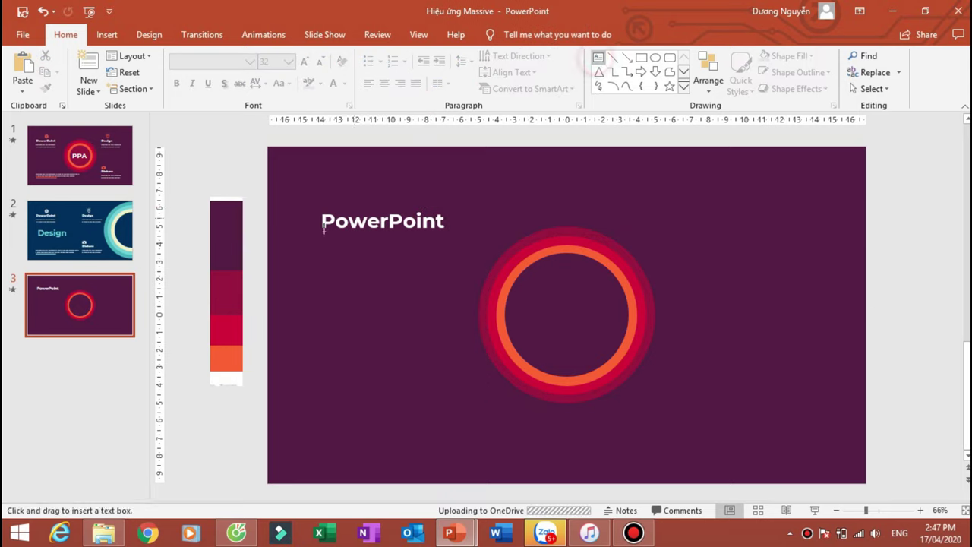
- Copy the template's description text box and paste it under the PowerPoint title on slide 3
left_click(78, 163)
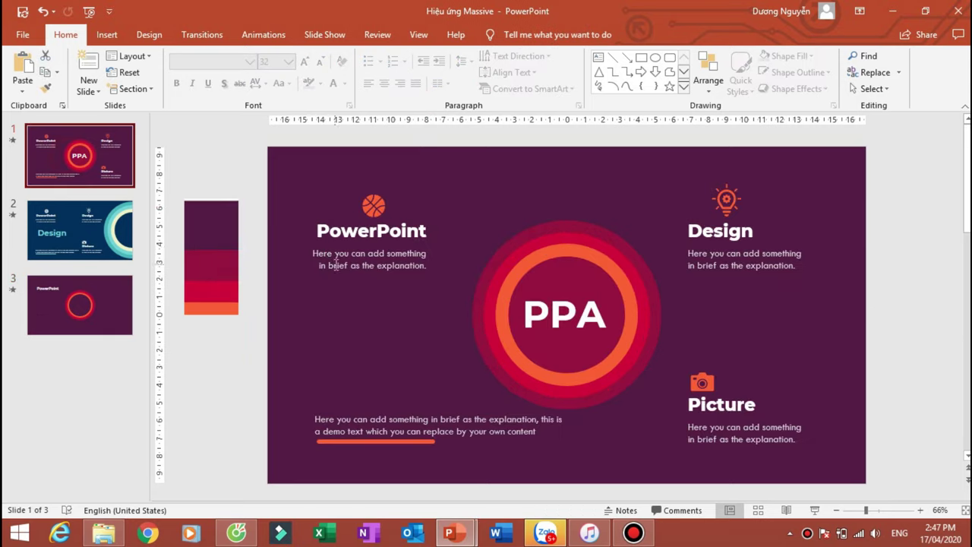
left_click(350, 254)
mouse_move(454, 533)
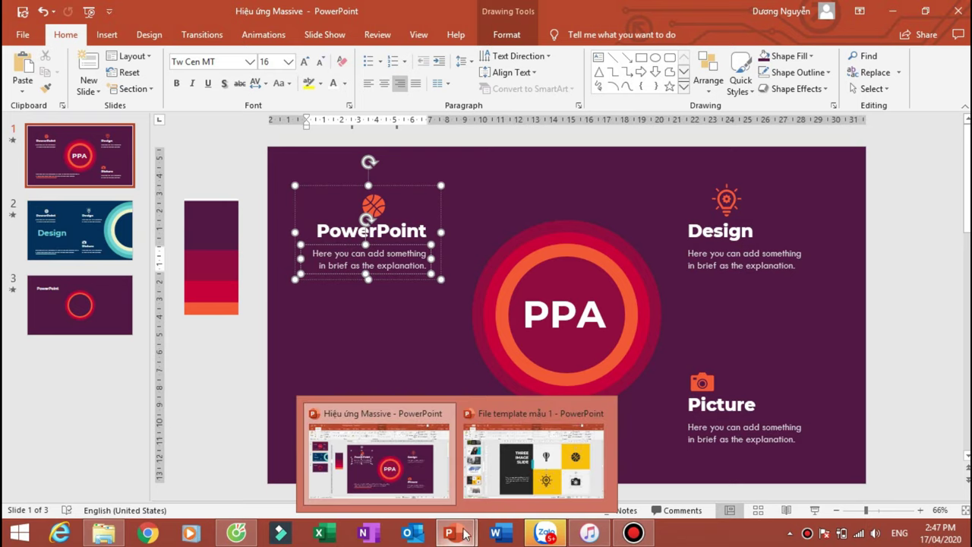
left_click(502, 476)
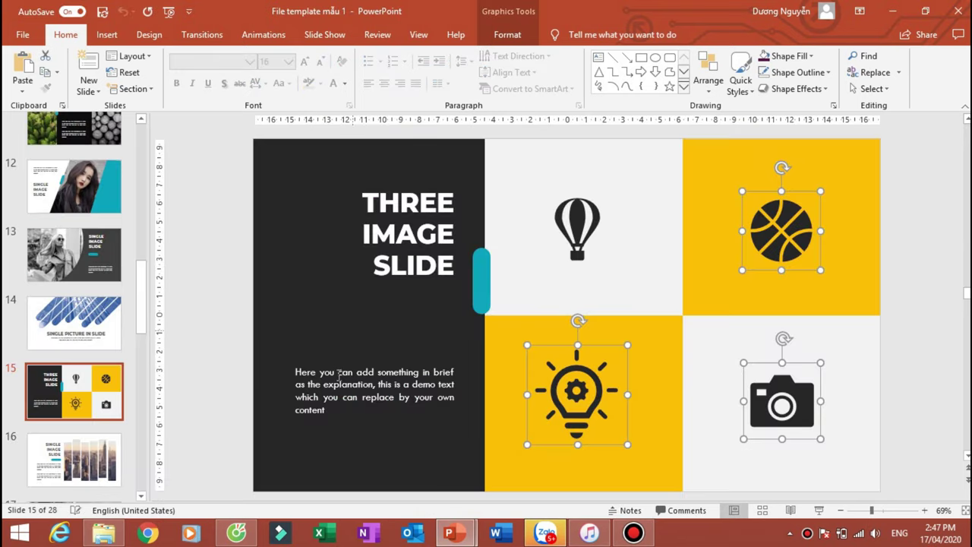
left_click(340, 376)
left_click(351, 364)
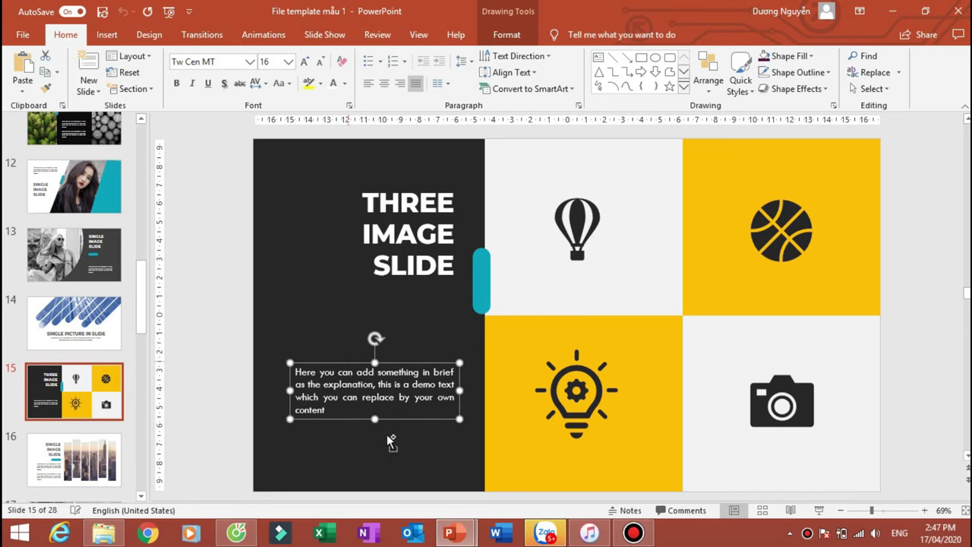
mouse_move(453, 533)
left_click(380, 462)
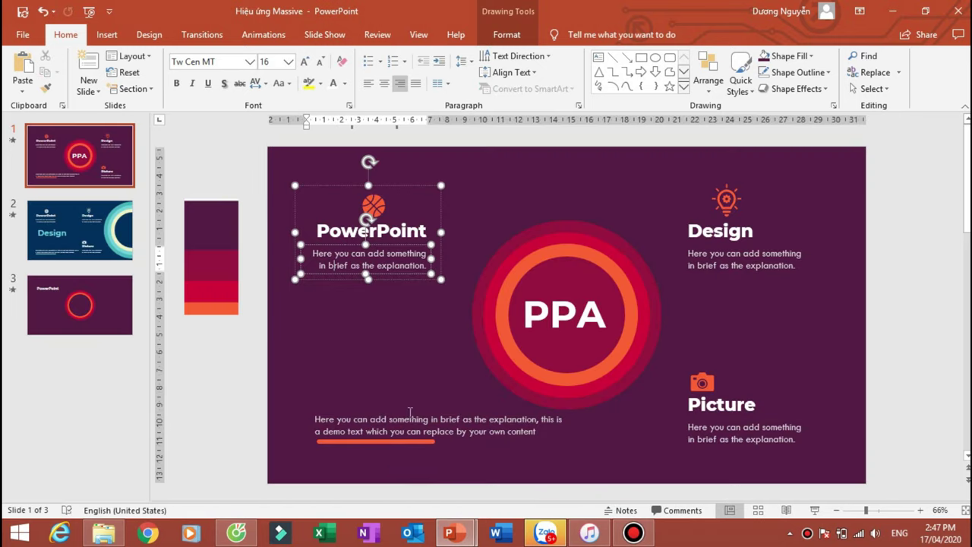
left_click(105, 308)
key("ctrl+v")
left_click_drag(407, 362, 397, 240)
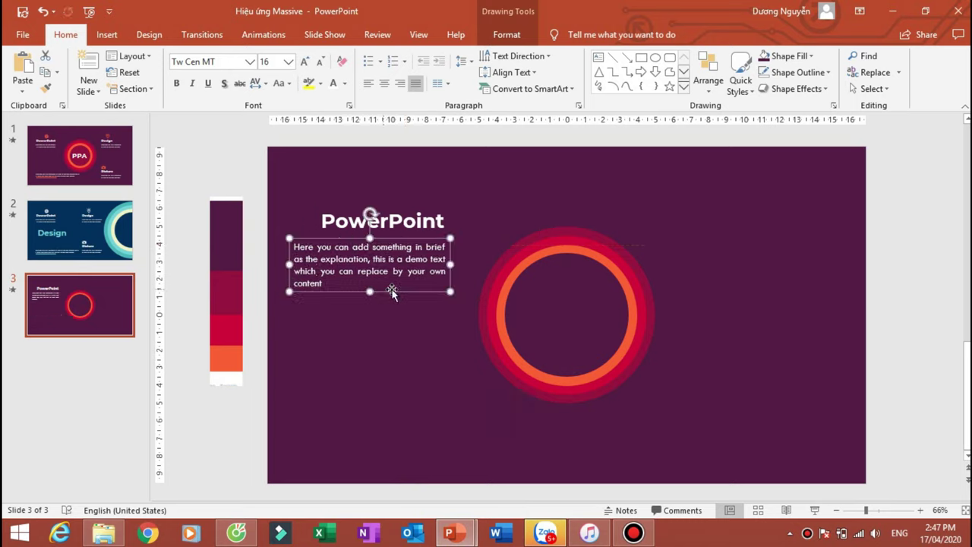
- Trim the description after 'explanation', right-align it, and narrow it to rewrap under the title
left_click(367, 260)
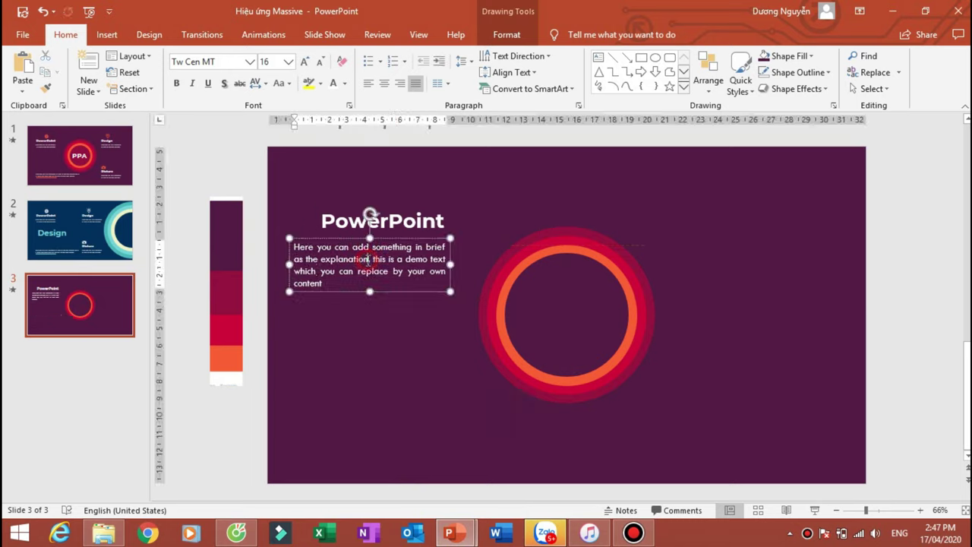
left_click_drag(367, 259, 400, 287)
key("Delete")
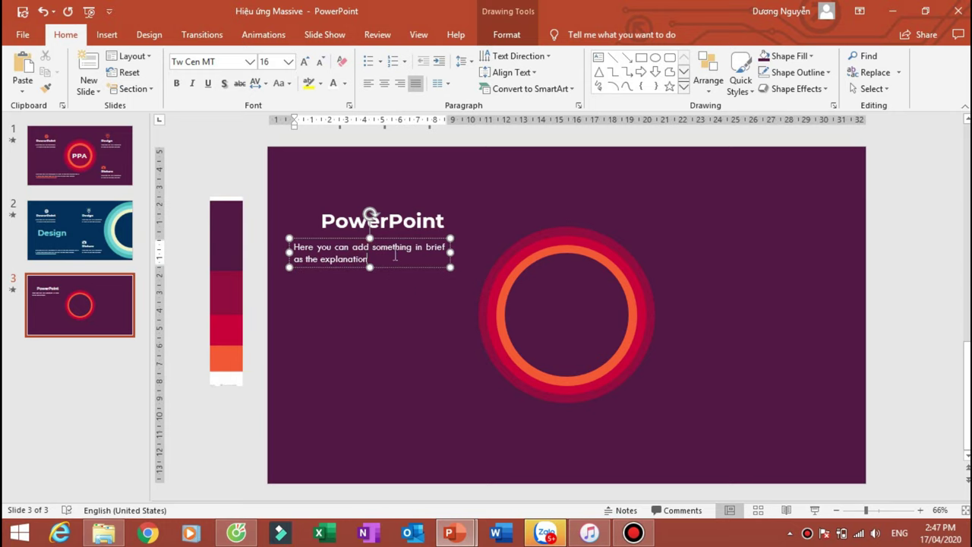
left_click(400, 83)
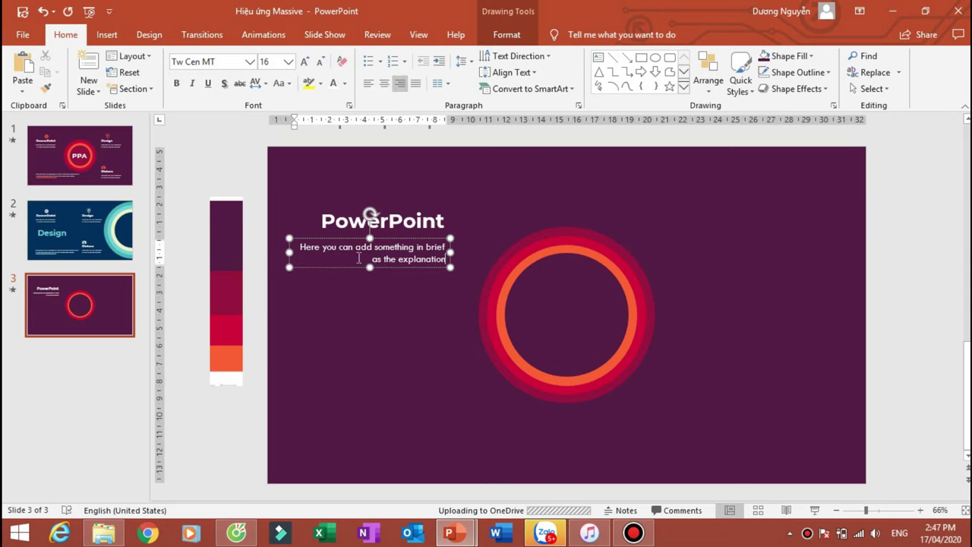
left_click_drag(289, 254, 320, 259)
left_click_drag(423, 239, 421, 235)
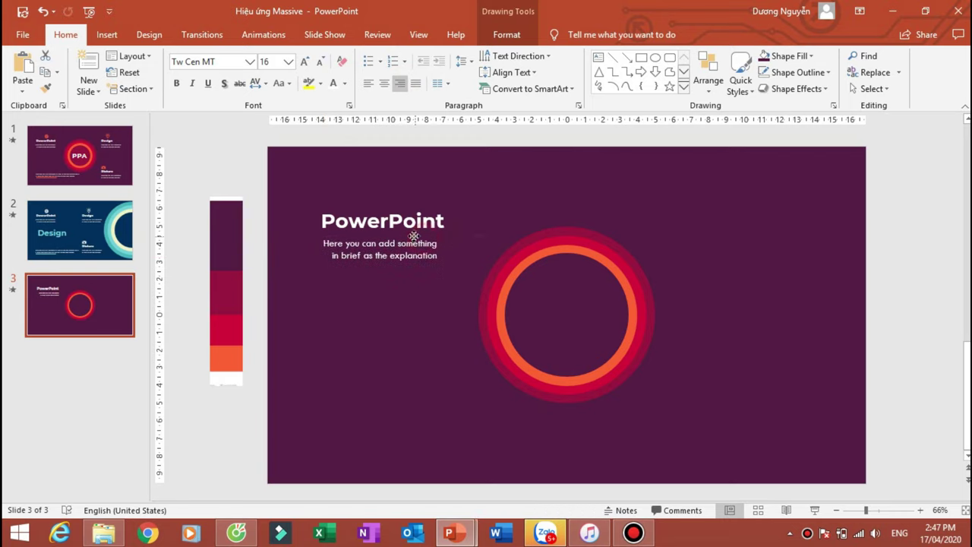
left_click(362, 217)
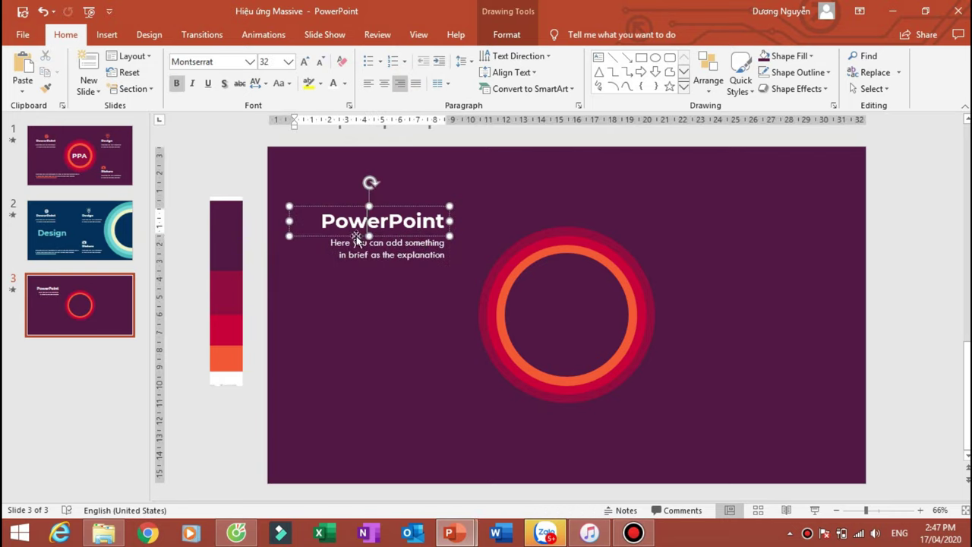
left_click(247, 155)
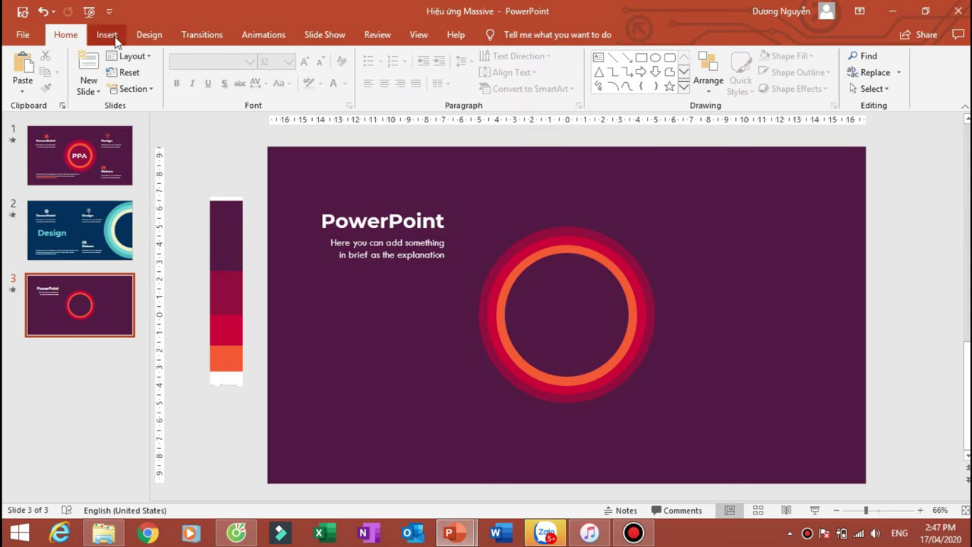
mouse_move(455, 533)
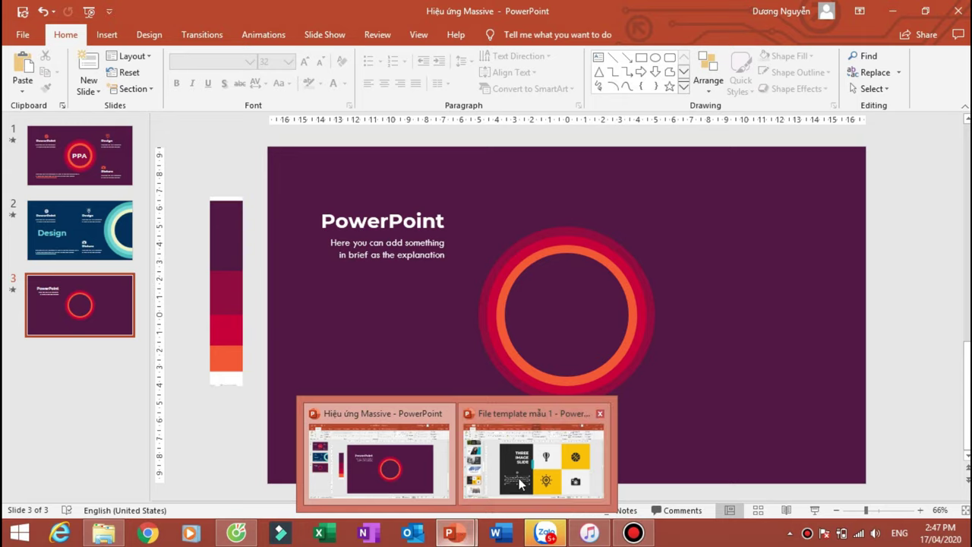
- Copy the basketball, lightbulb and camera icons from the template onto slide 3
left_click(521, 484)
left_click(581, 406)
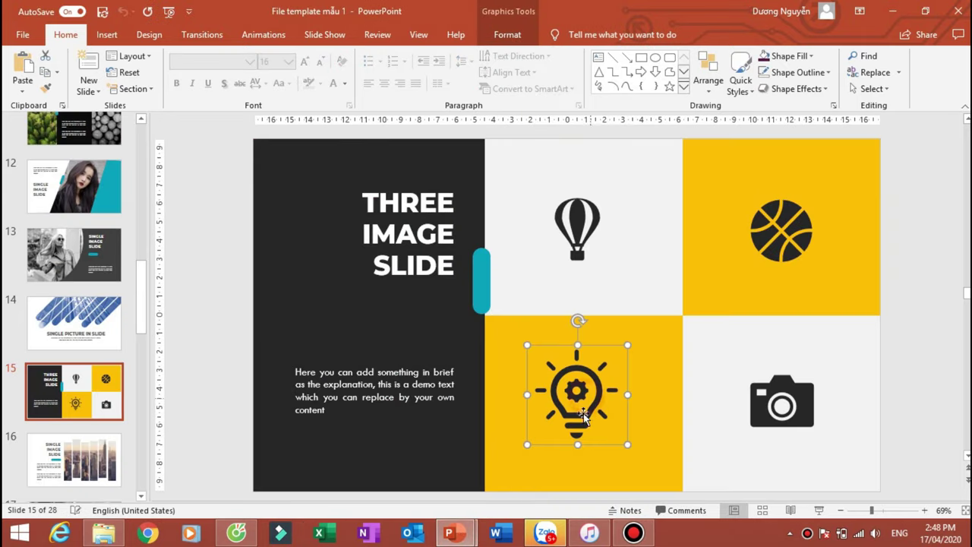
left_click(759, 246, "shift")
left_click(771, 389, "shift")
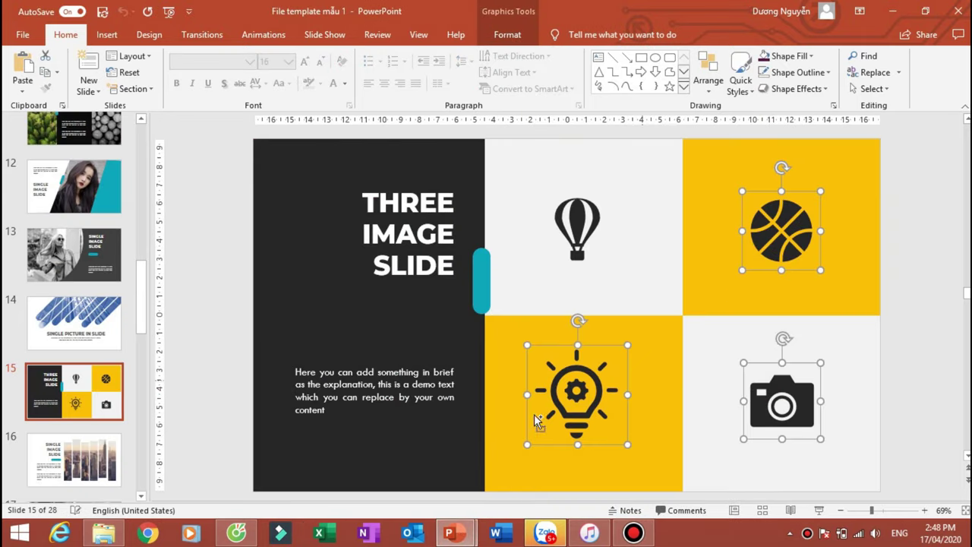
key("ctrl+c")
left_click(383, 456)
key("ctrl+v")
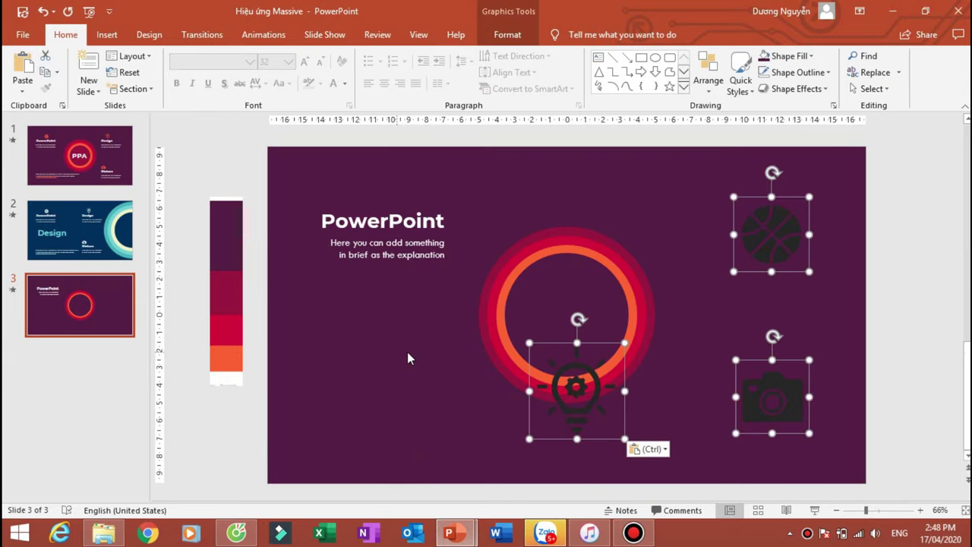
- Shrink the three icons together and fill them with the recent orange colour
left_click_drag(812, 196, 768, 238)
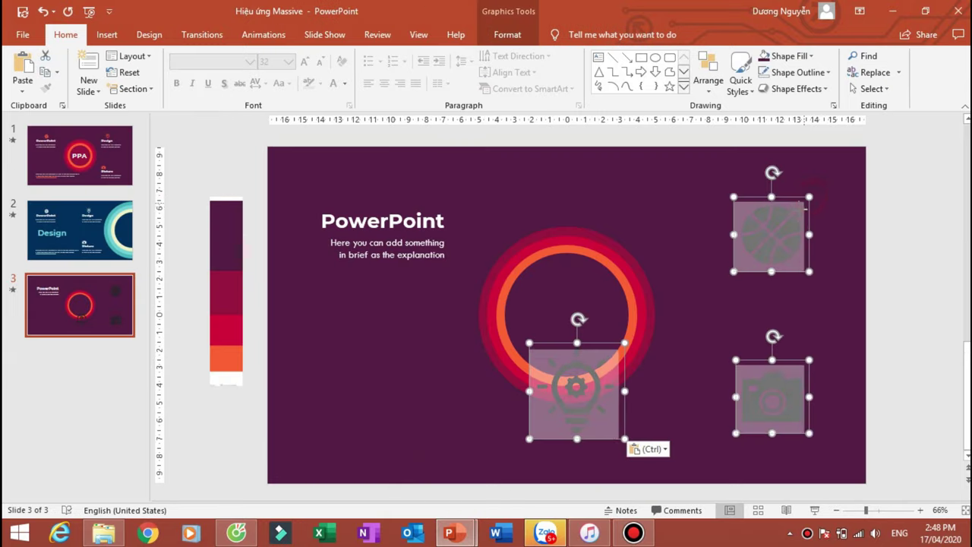
left_click(508, 34)
left_click(395, 55)
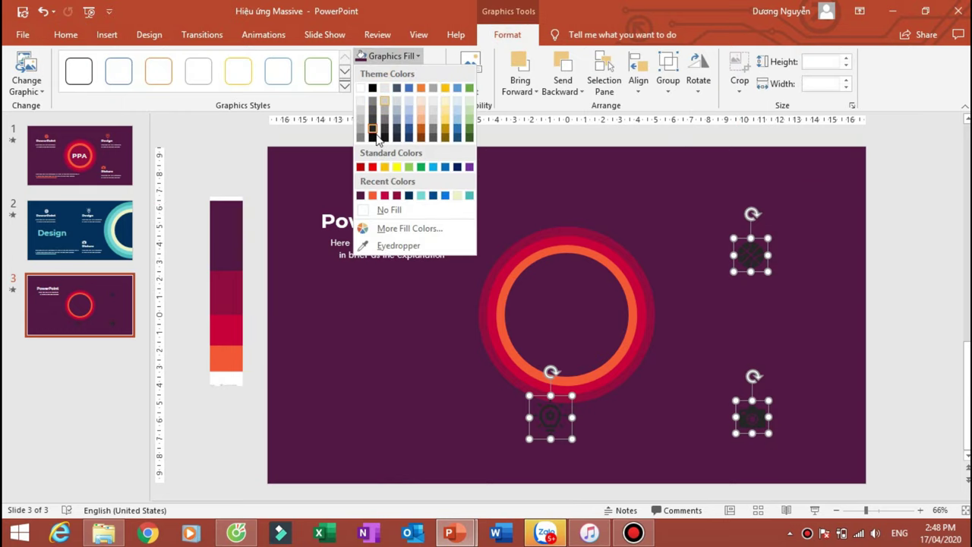
left_click(373, 196)
left_click(926, 294)
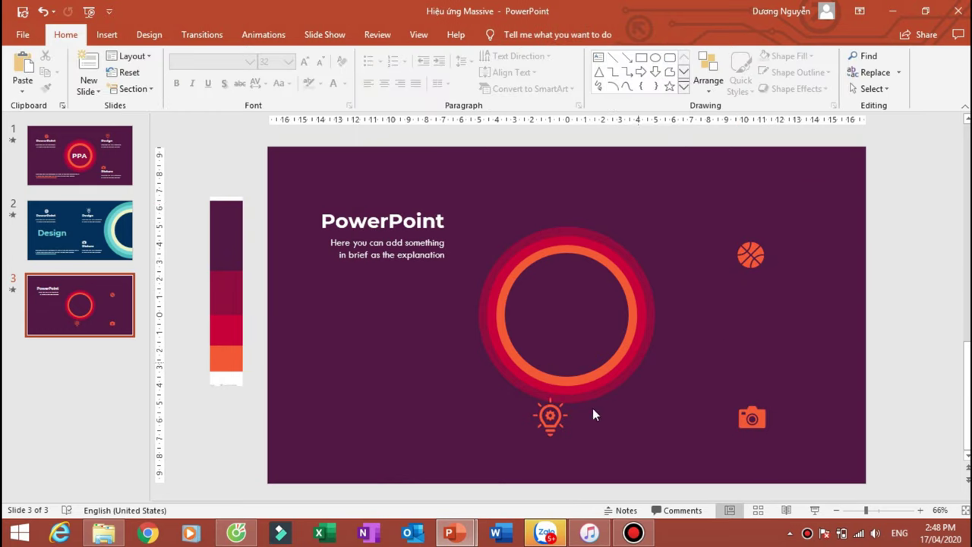
- Place the basketball above the PowerPoint title and copy the title block top-right, retitled 'Design'
left_click_drag(757, 263, 521, 233)
left_click_drag(392, 195, 384, 197)
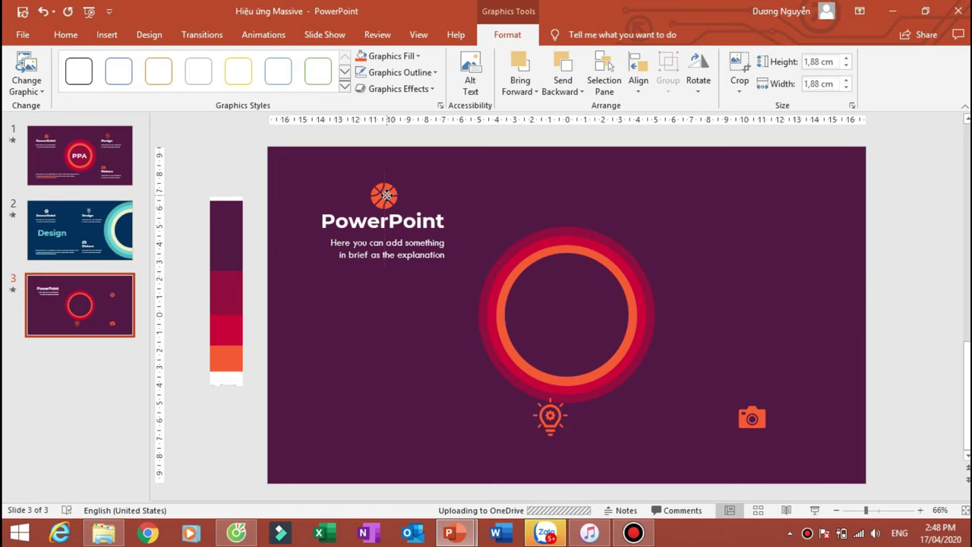
left_click_drag(260, 200, 473, 278)
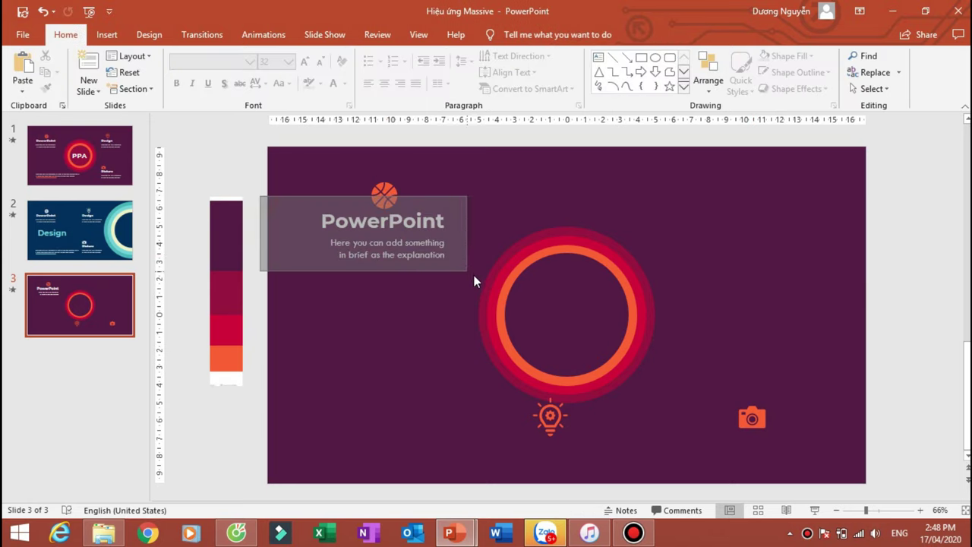
left_click_drag(410, 206, 782, 221)
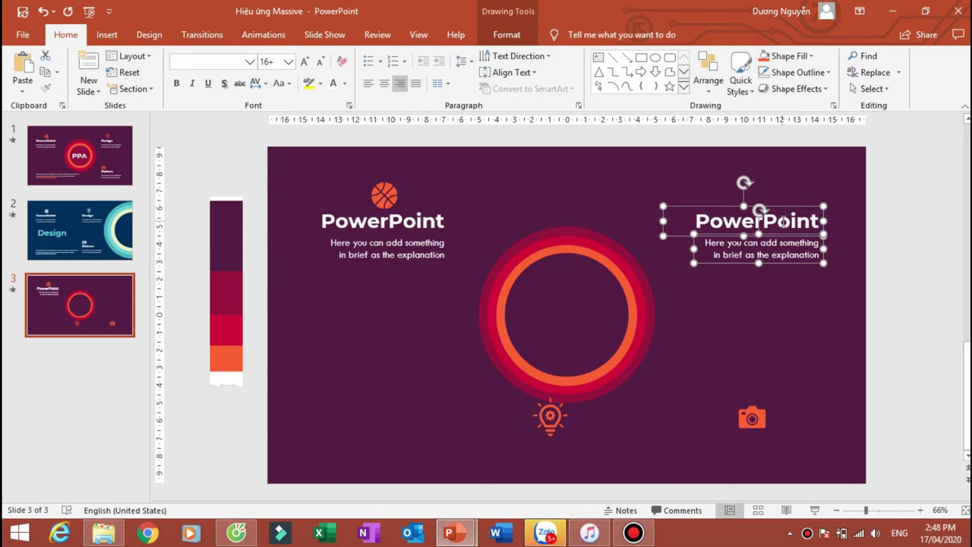
left_click(915, 255)
left_click(719, 219)
left_click_drag(698, 219, 824, 220)
type("Design")
left_click(901, 235)
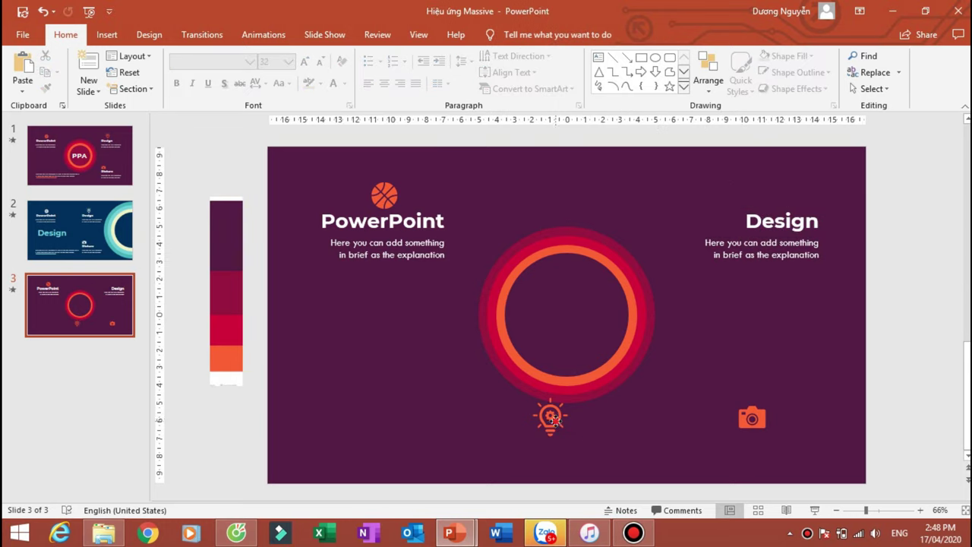
- Put the lightbulb above the Design block, copy the block lower down, and set the camera beside it
left_click_drag(552, 420, 775, 193)
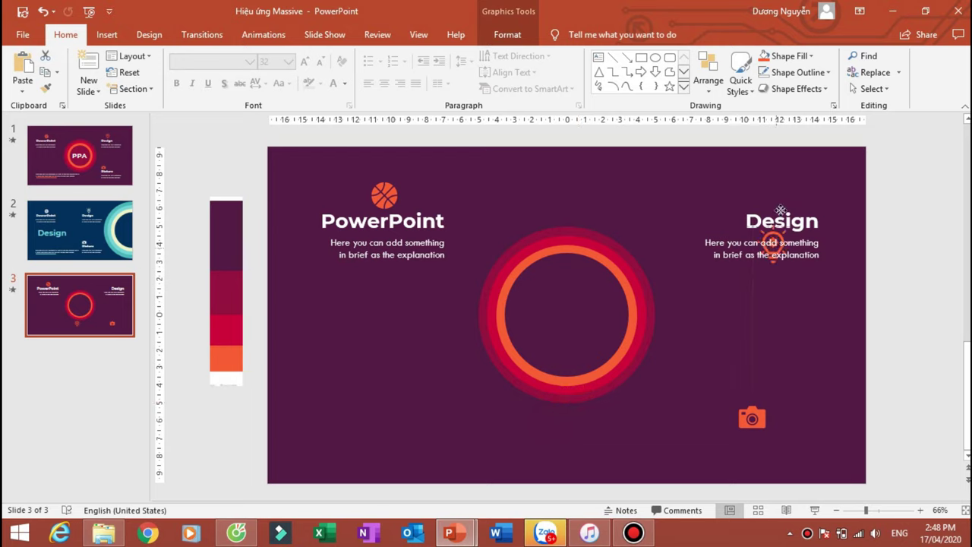
left_click(906, 208)
left_click_drag(912, 183, 693, 275)
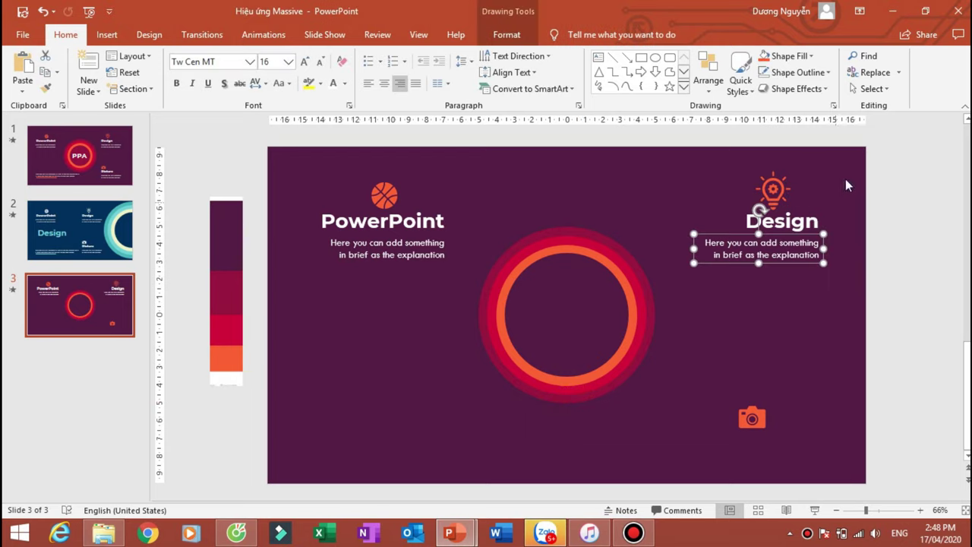
left_click(811, 224, "shift")
left_click_drag(812, 224, 807, 383)
left_click(915, 353)
left_click_drag(803, 493, 699, 370)
left_click_drag(758, 399, 734, 382)
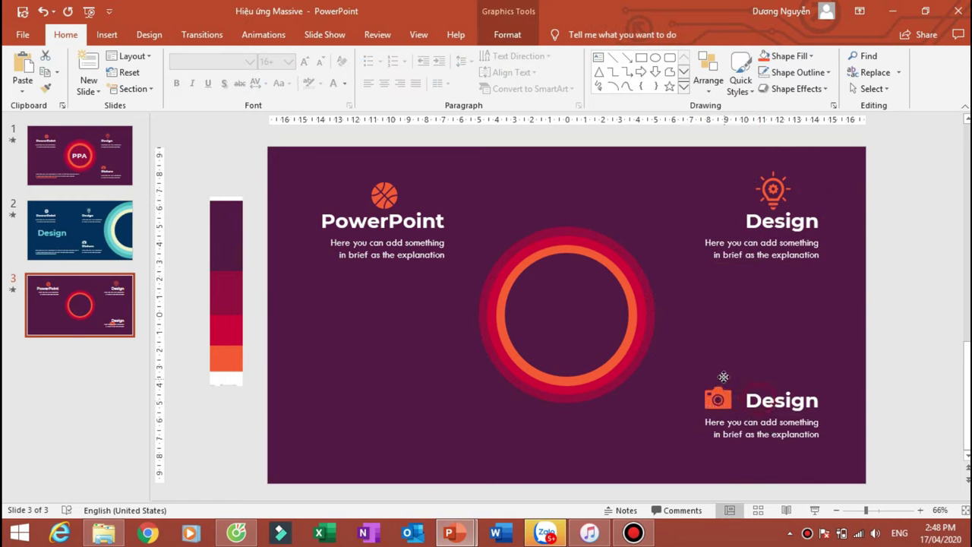
left_click(899, 389)
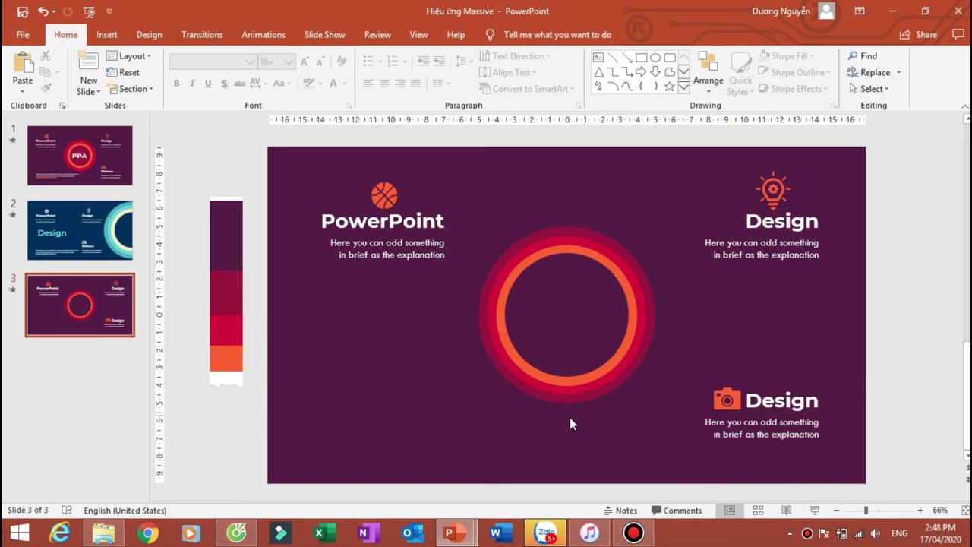
- Copy the explanation text to the bottom left and repeat its sentence twice
left_click(357, 251)
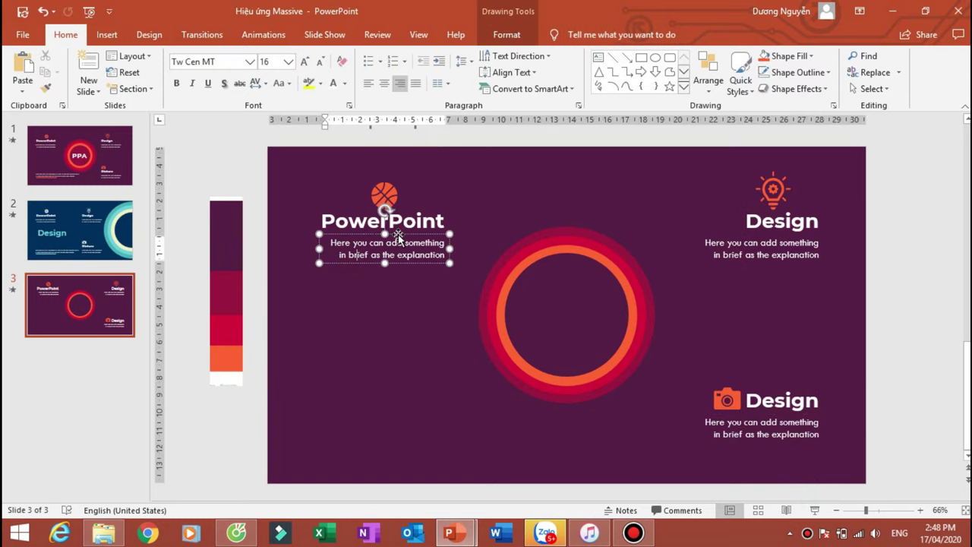
mouse_move(395, 247)
left_mouse_down()
mouse_move(404, 418)
mouse_move(526, 429)
left_mouse_up()
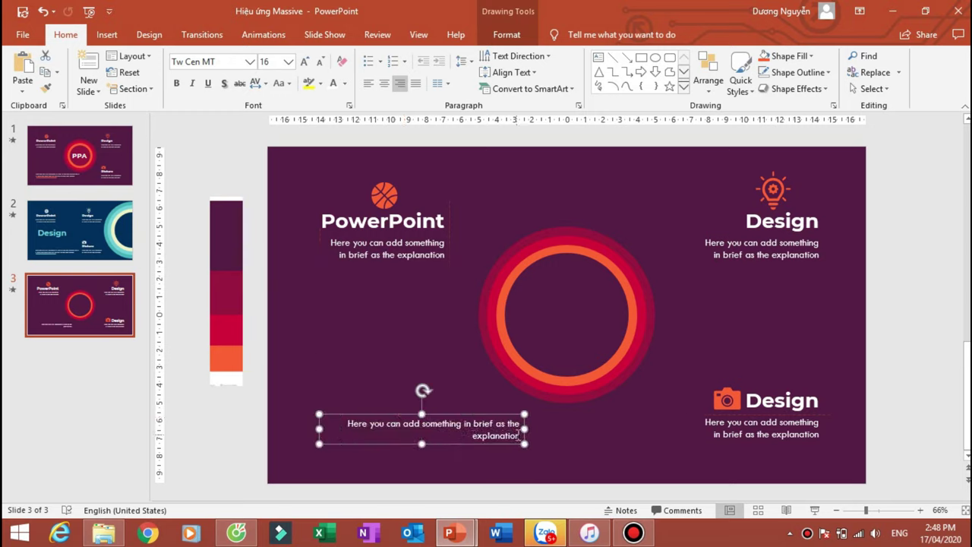
left_click_drag(519, 436, 368, 423)
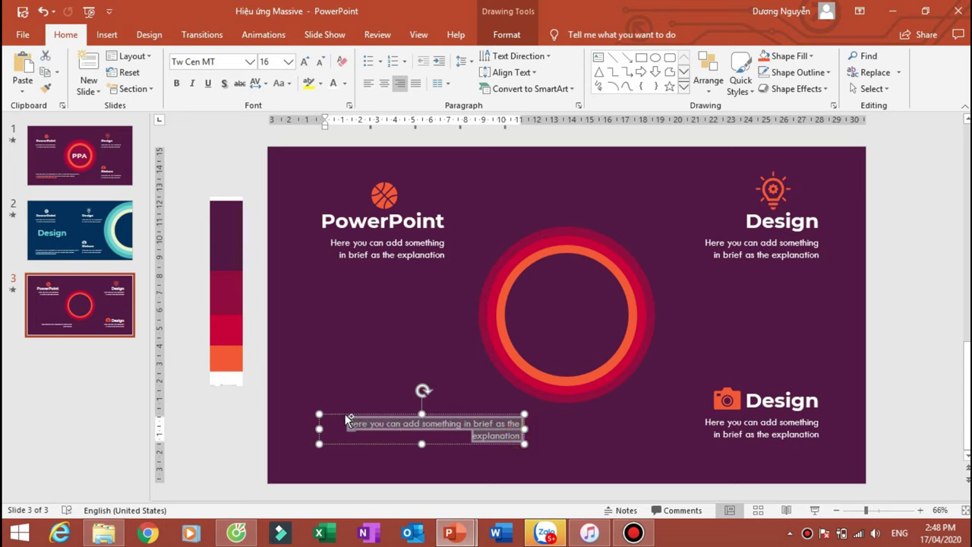
left_click(472, 433)
key("End")
key("ctrl+v")
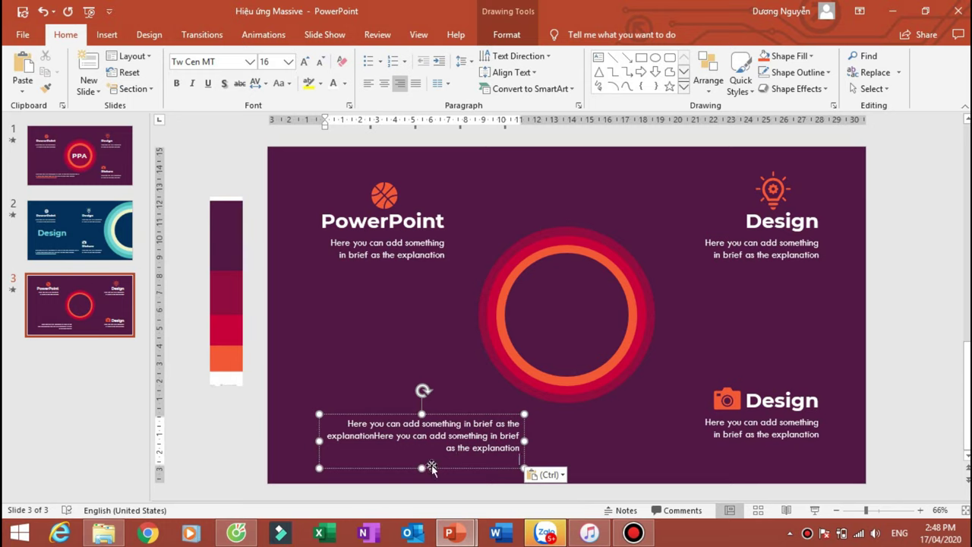
- Right-align the bottom-left caption and adjust its width and position
left_click_drag(524, 440, 550, 440)
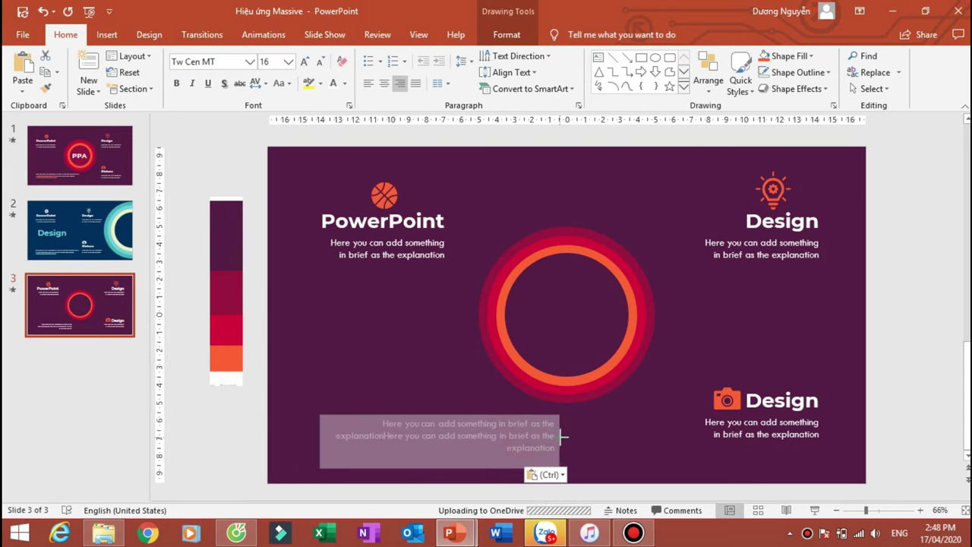
left_click(369, 85)
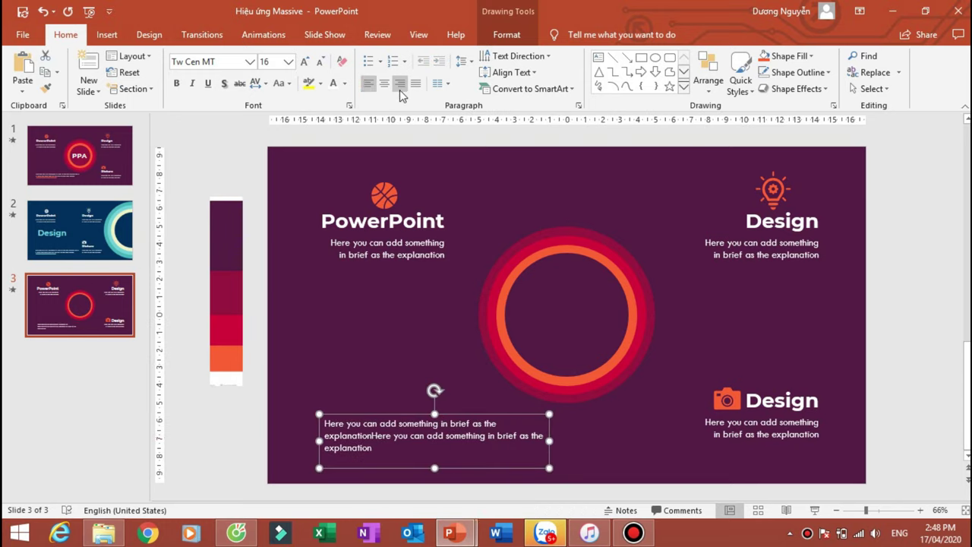
left_click(414, 87)
left_click(399, 85)
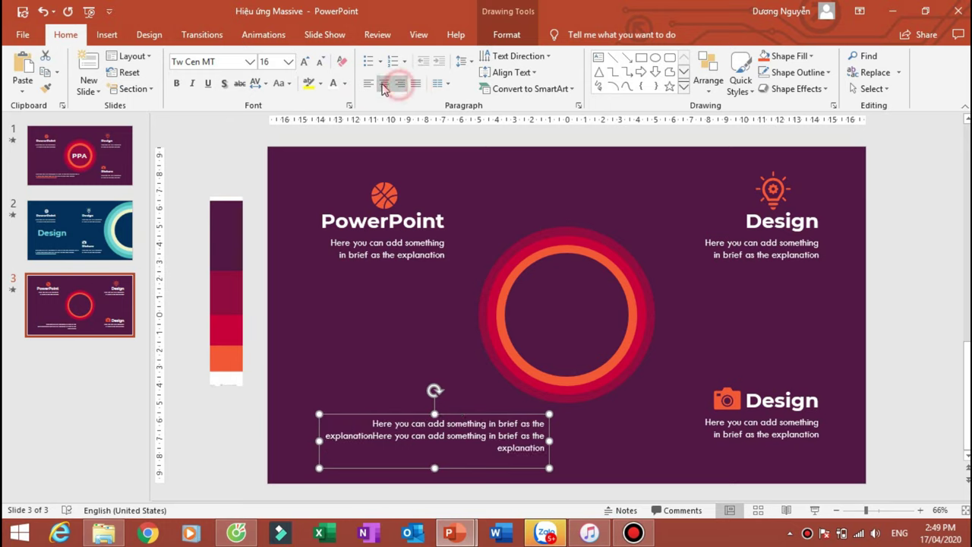
left_click(383, 85)
left_click(401, 85)
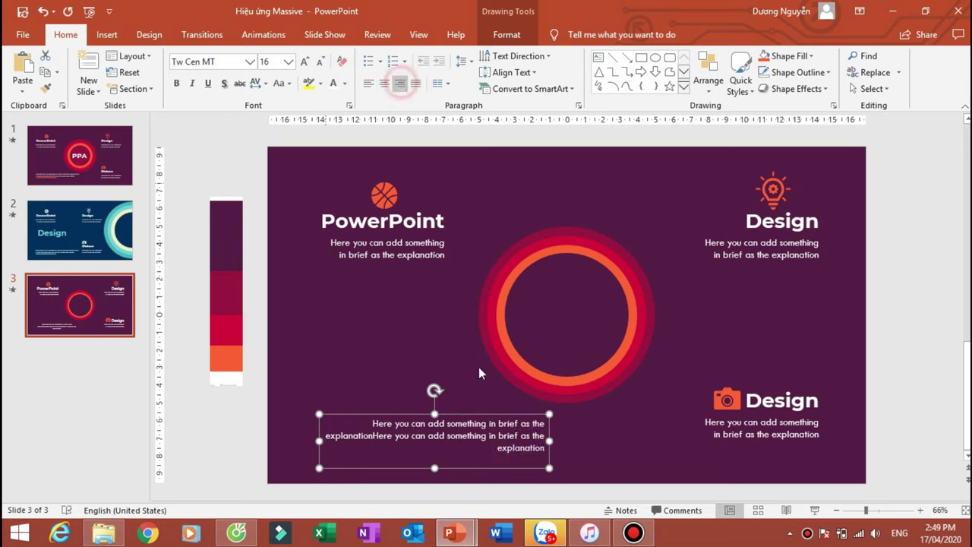
left_click_drag(510, 416, 496, 413)
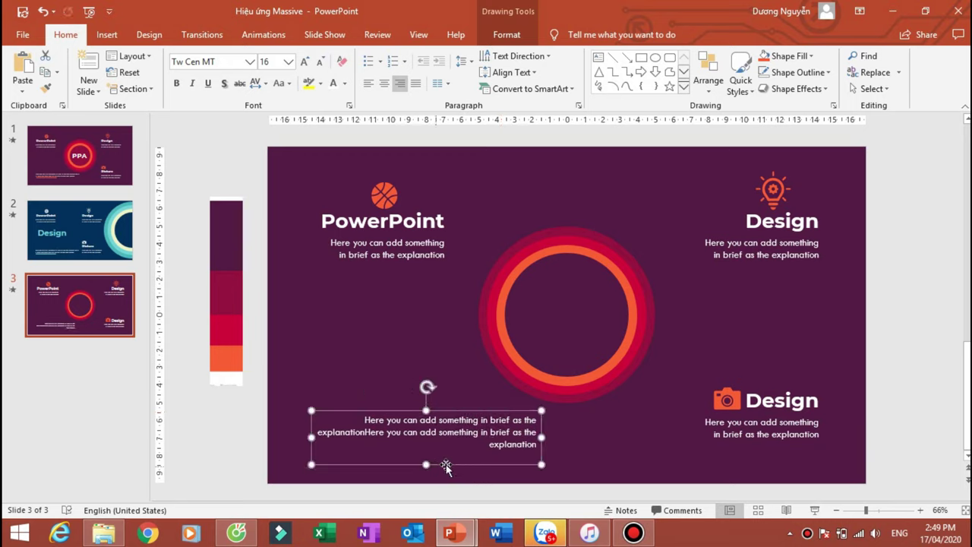
left_click_drag(541, 437, 505, 437)
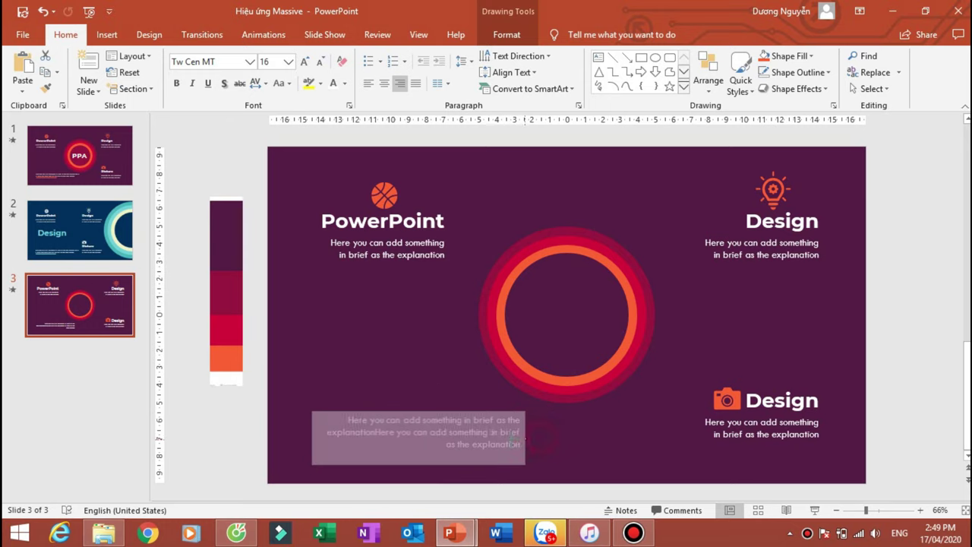
- Draw a thin orange rectangle bar with no outline beneath the bottom-left caption
left_click(208, 390)
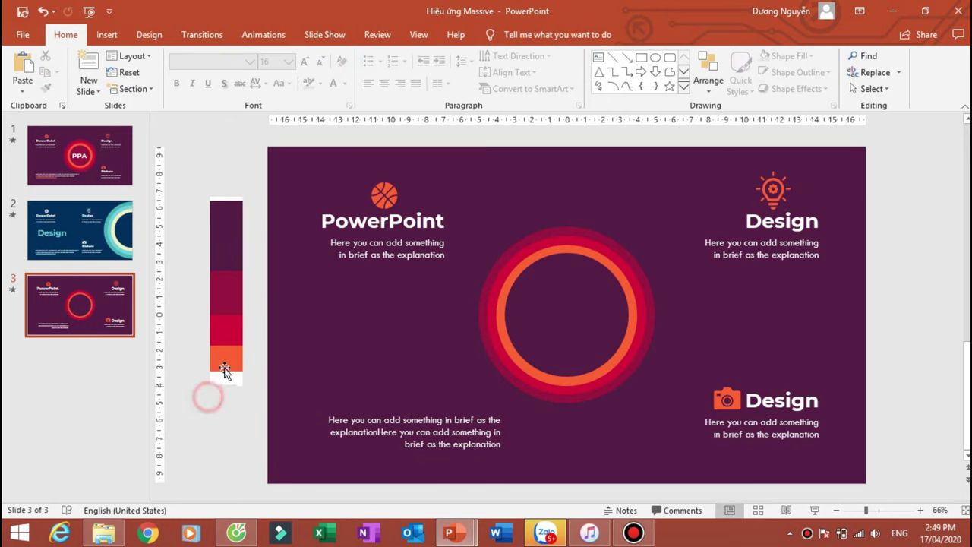
left_click(671, 59)
scroll(400, 433, "up", 1, "ctrl")
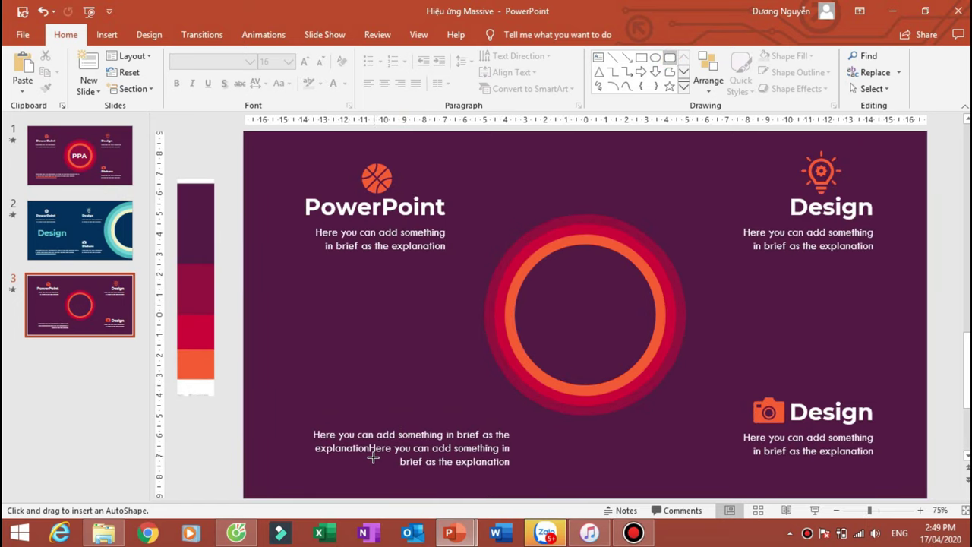
left_click_drag(316, 471, 507, 472)
scroll(474, 473, "up", 5, "ctrl")
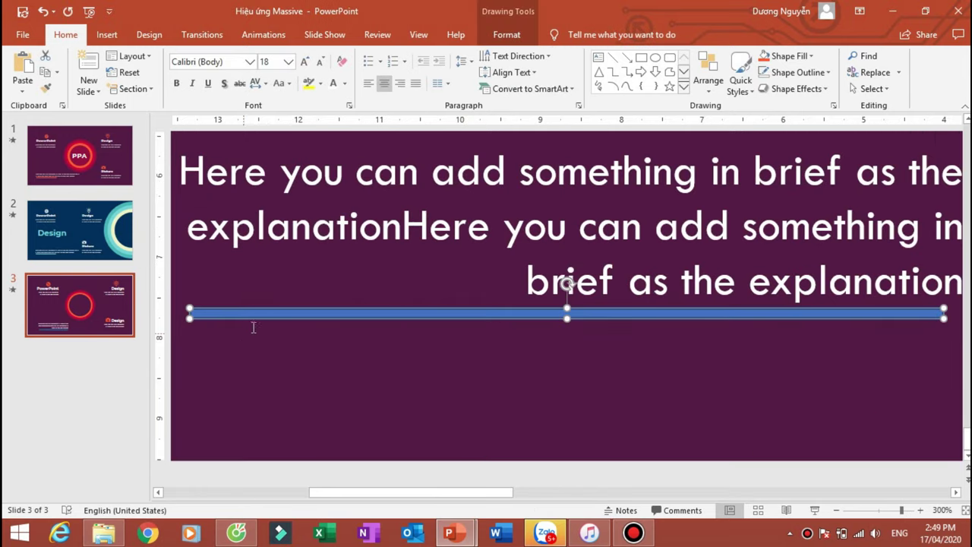
left_click(507, 35)
left_click(343, 56)
left_click(369, 72)
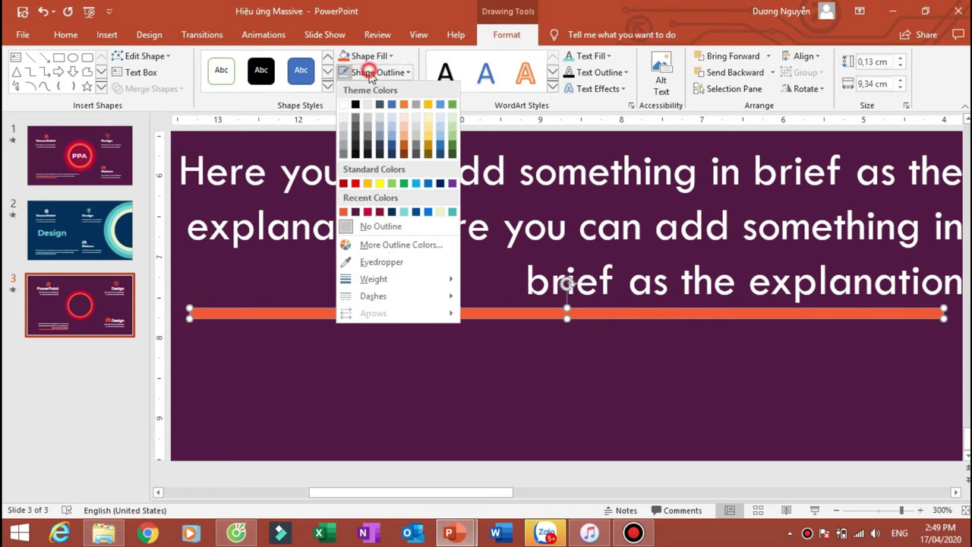
left_click(381, 227)
left_click(332, 372)
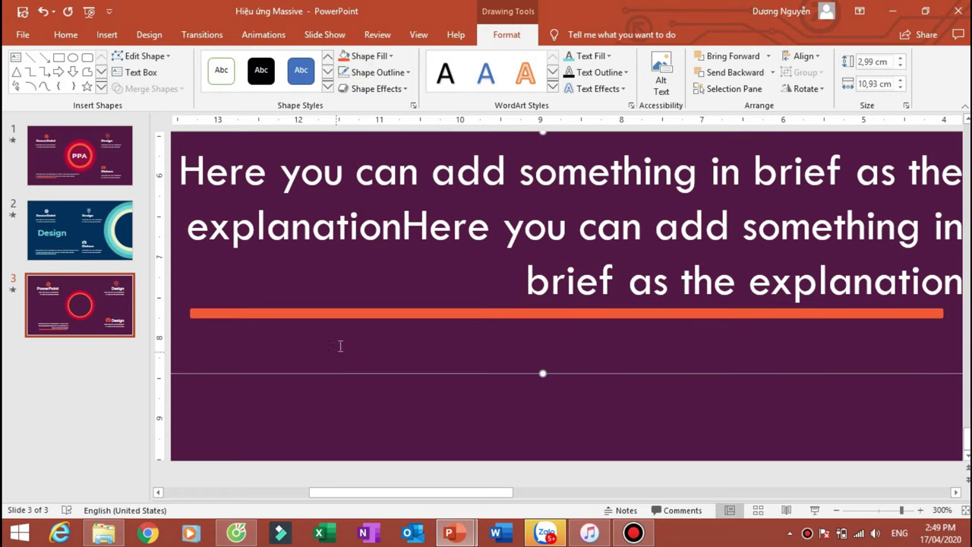
scroll(371, 316, "down", 5)
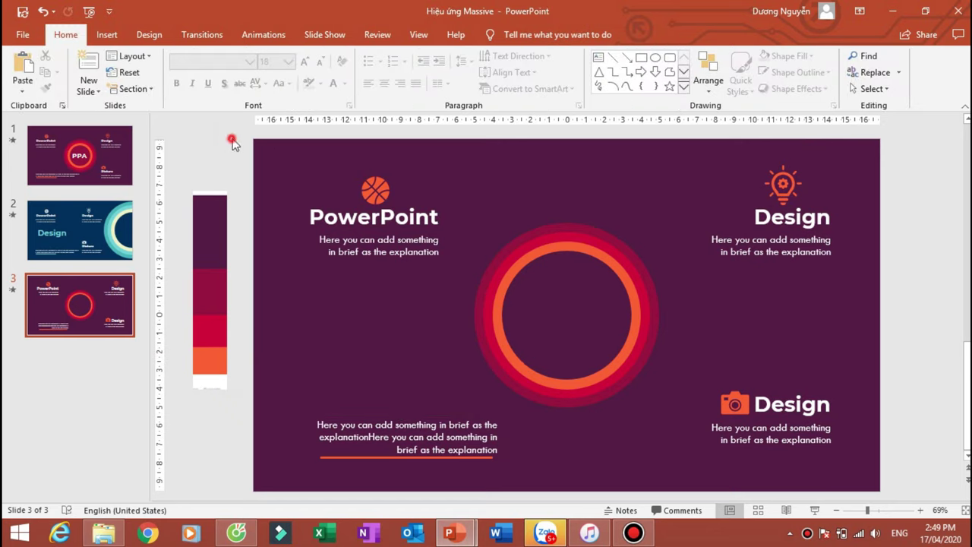
- Group the top-left basketball icon, PowerPoint title and explanation text, then select the resulting group
left_click_drag(234, 145, 477, 287)
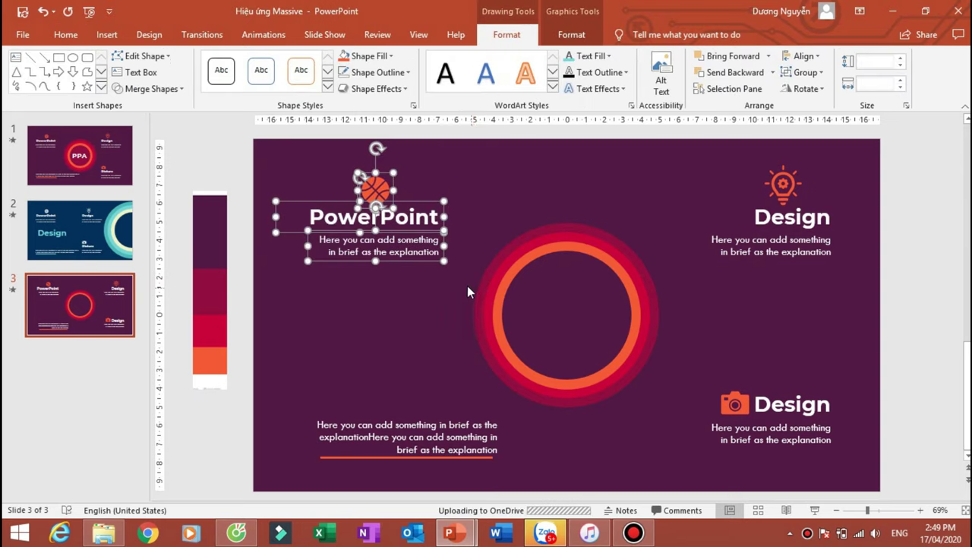
key("ctrl+g")
left_click_drag(922, 316, 680, 141)
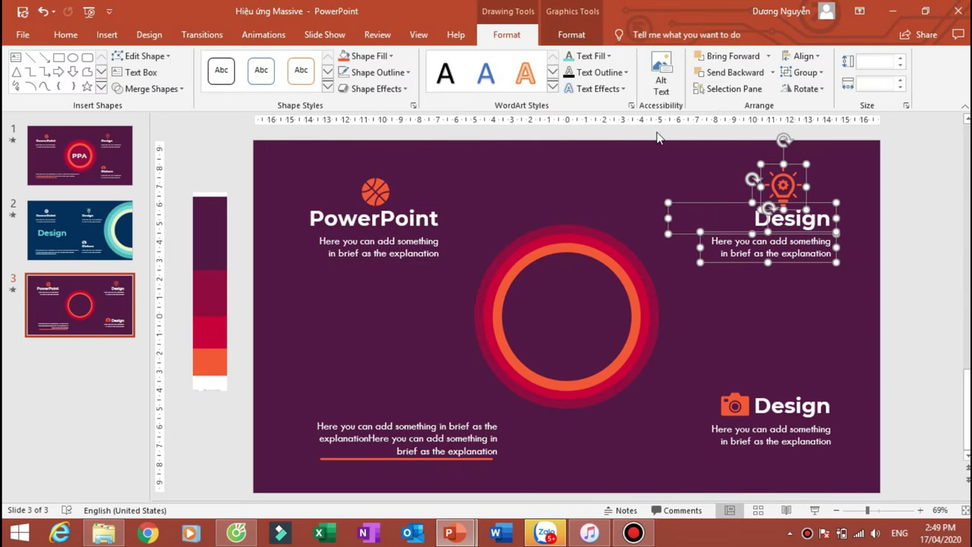
left_click(759, 426)
left_click_drag(227, 386, 536, 474)
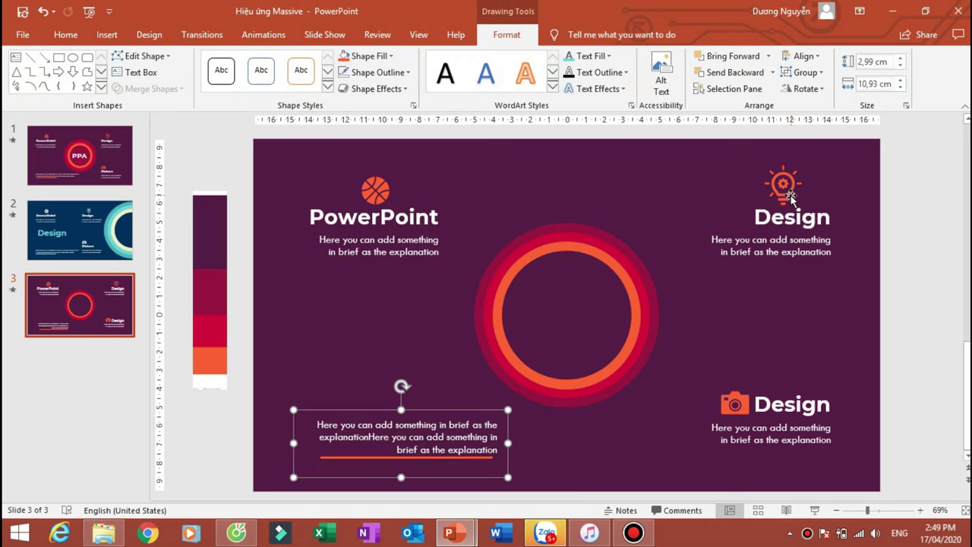
left_click(374, 216)
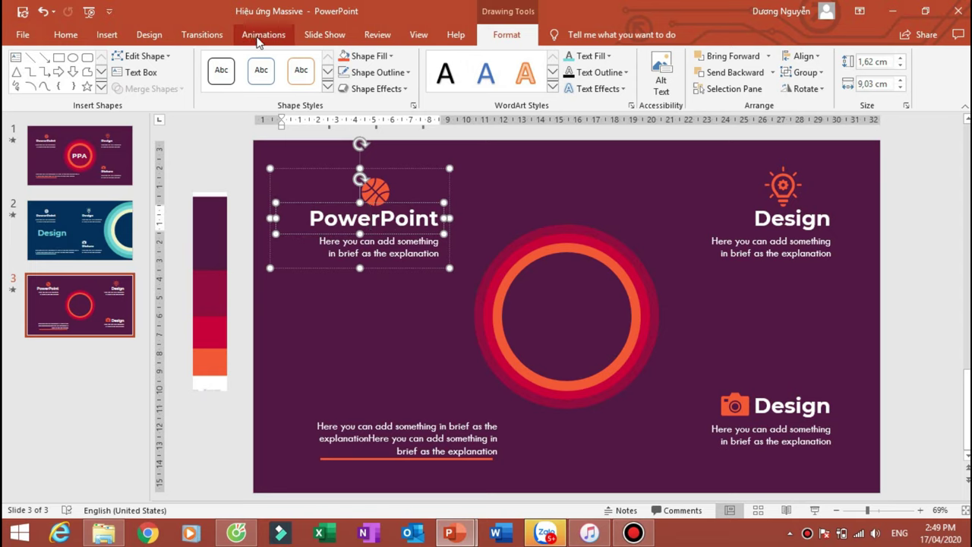
- Give the PowerPoint block a Fly In entrance from the top, starting With Previous
left_click(263, 34)
left_click(606, 91)
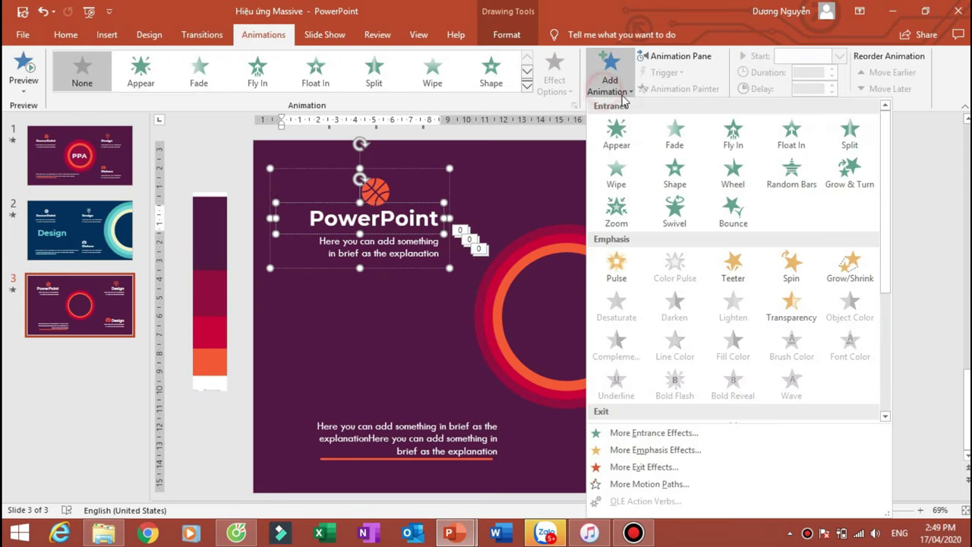
left_click(743, 146)
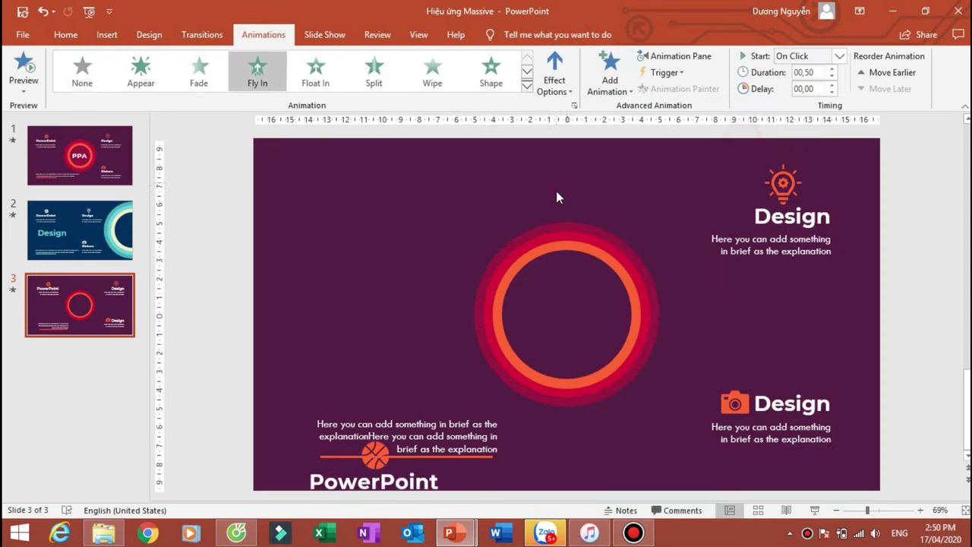
left_click(562, 93)
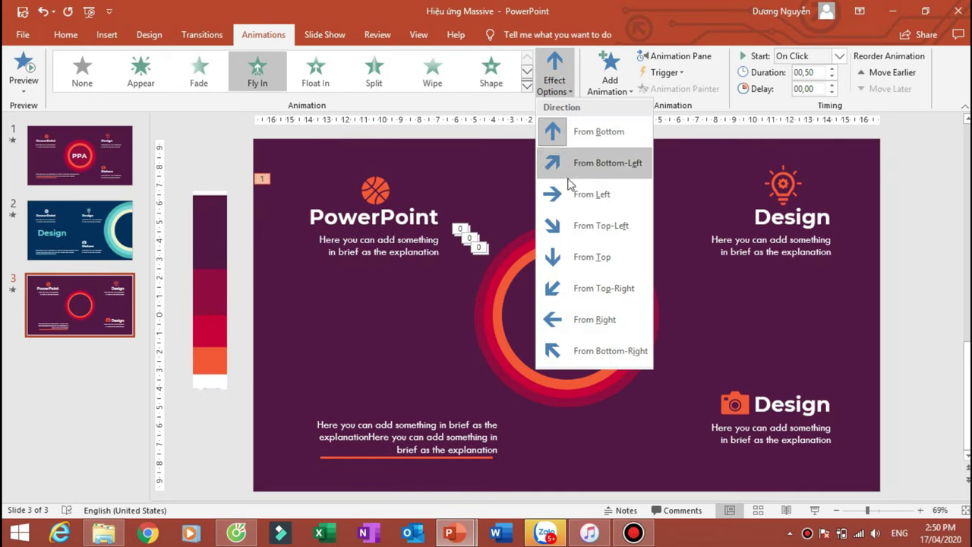
left_click(600, 259)
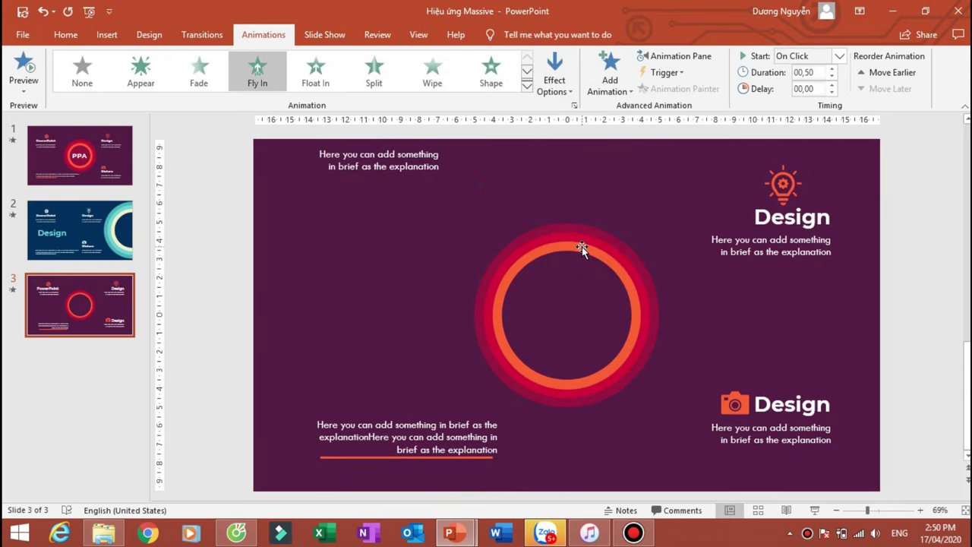
left_click(839, 56)
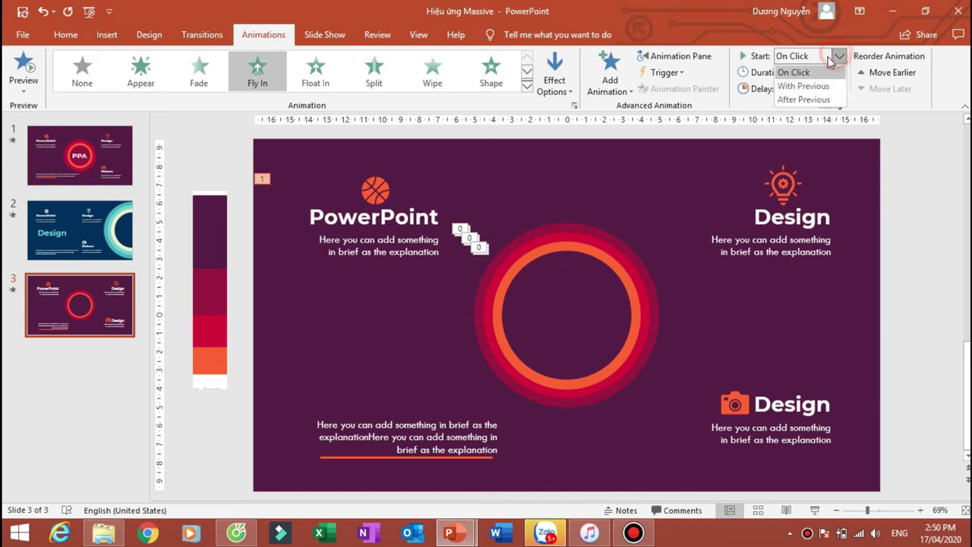
left_click(815, 87)
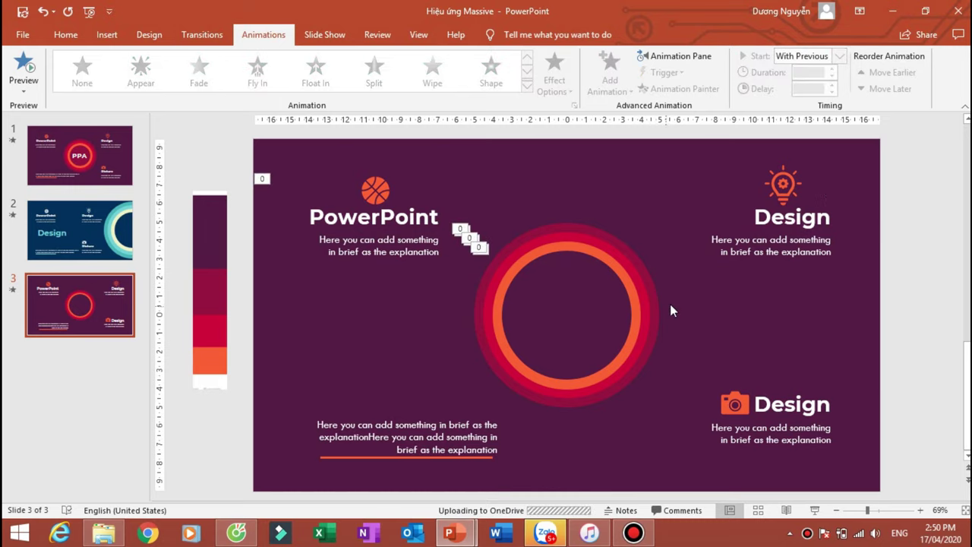
- Give the top-right Design block a Fly In entrance from the right, starting With Previous
left_click(773, 218)
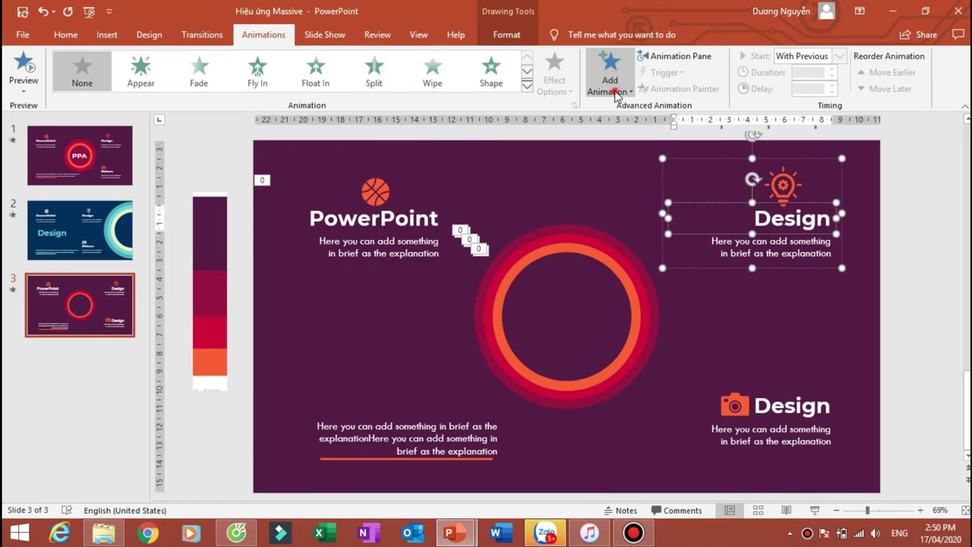
left_click(612, 80)
left_click(744, 148)
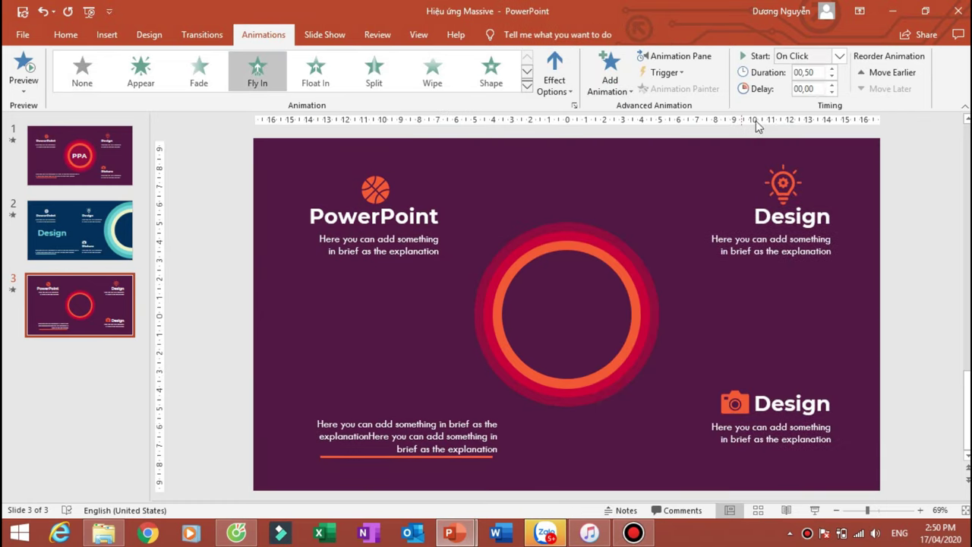
left_click(840, 57)
left_click(819, 86)
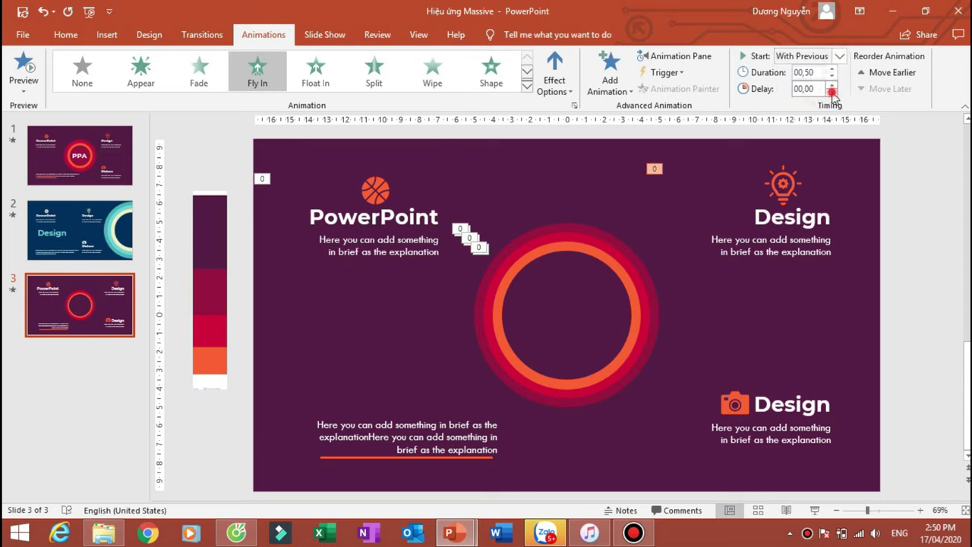
left_click(562, 90)
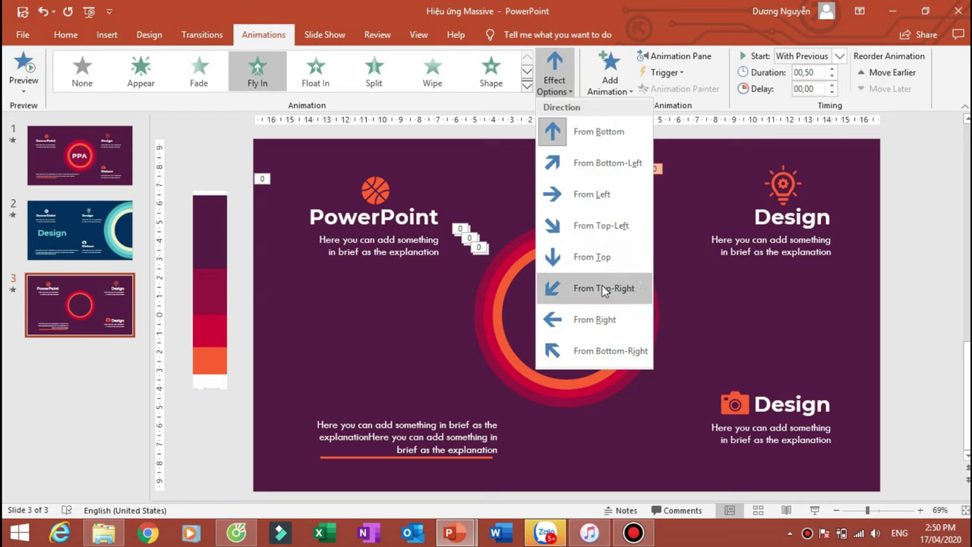
left_click(596, 320)
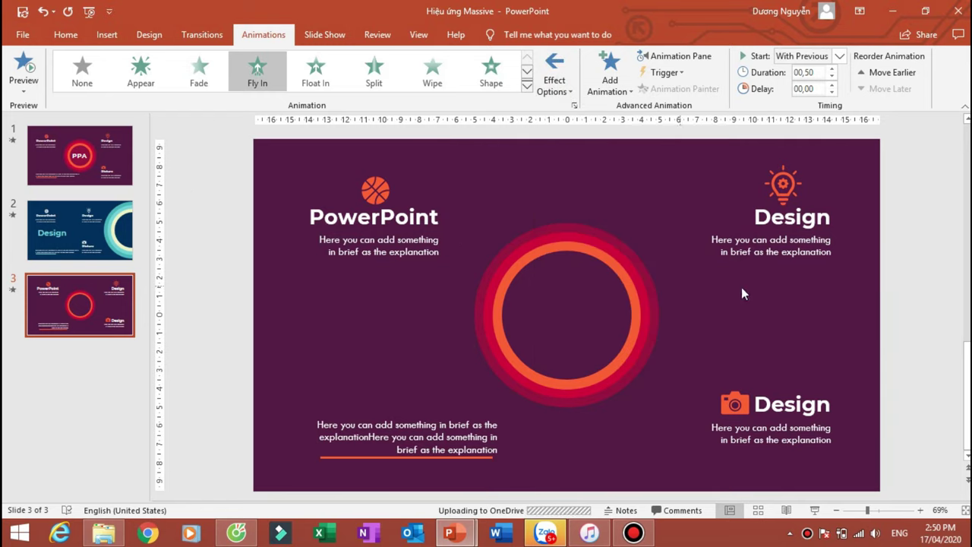
left_click_drag(908, 336, 652, 471)
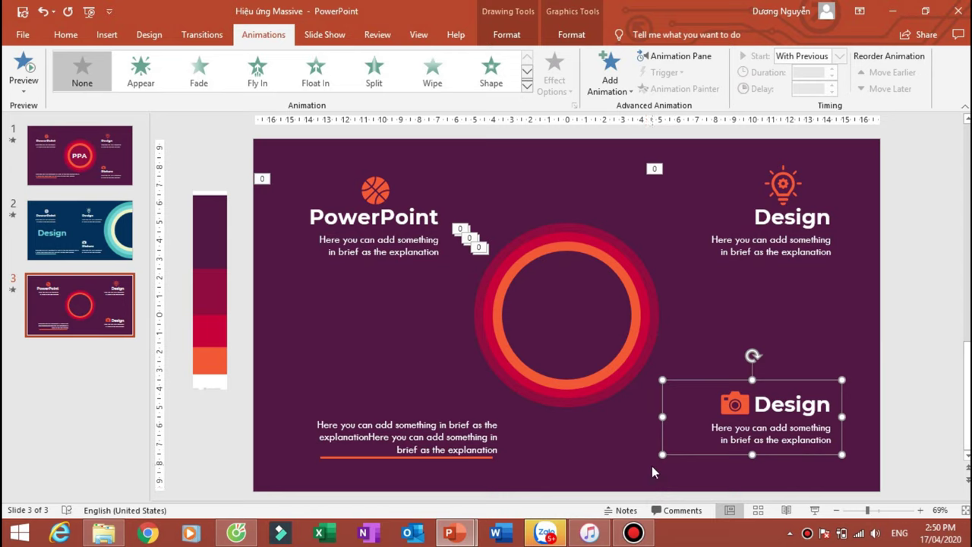
- Rename the bottom-right 'Design' heading to 'Picture'
left_click(782, 407)
left_click_drag(760, 405, 869, 389)
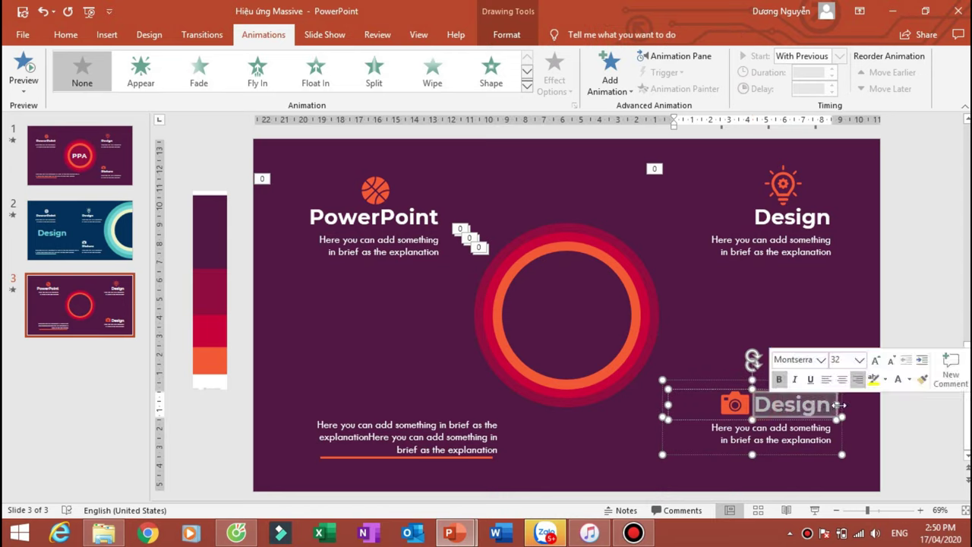
type("Pi")
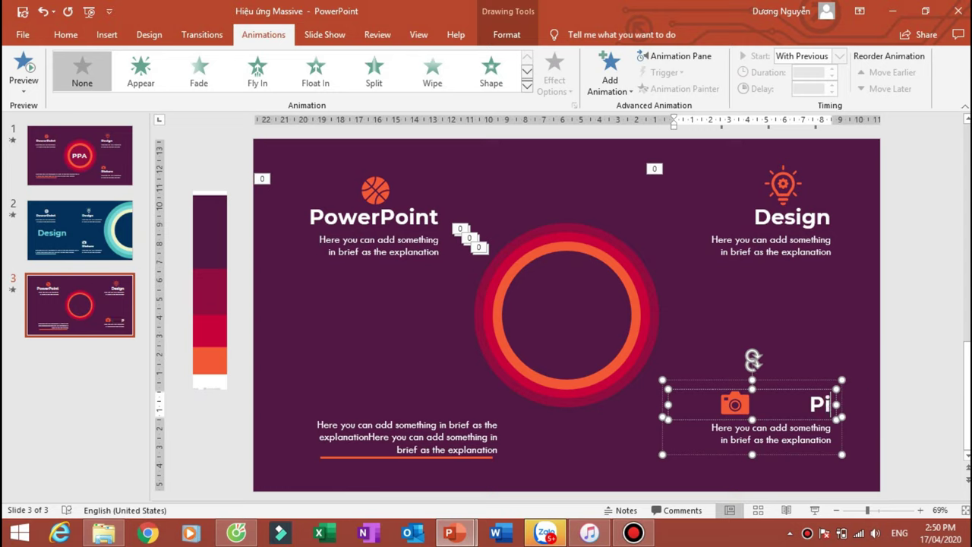
type("cture")
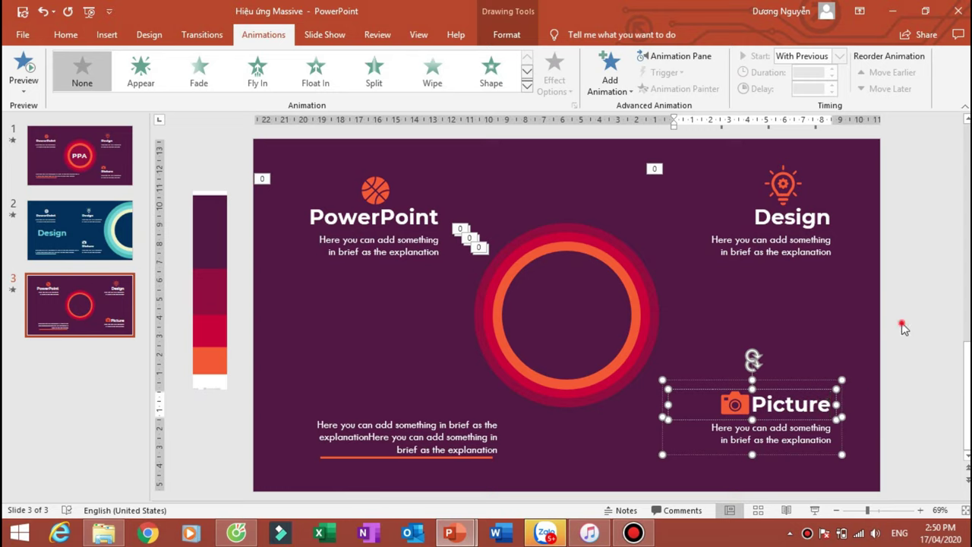
left_click(902, 334)
- Give the Picture block a Fly In entrance starting With Previous
left_click(767, 430)
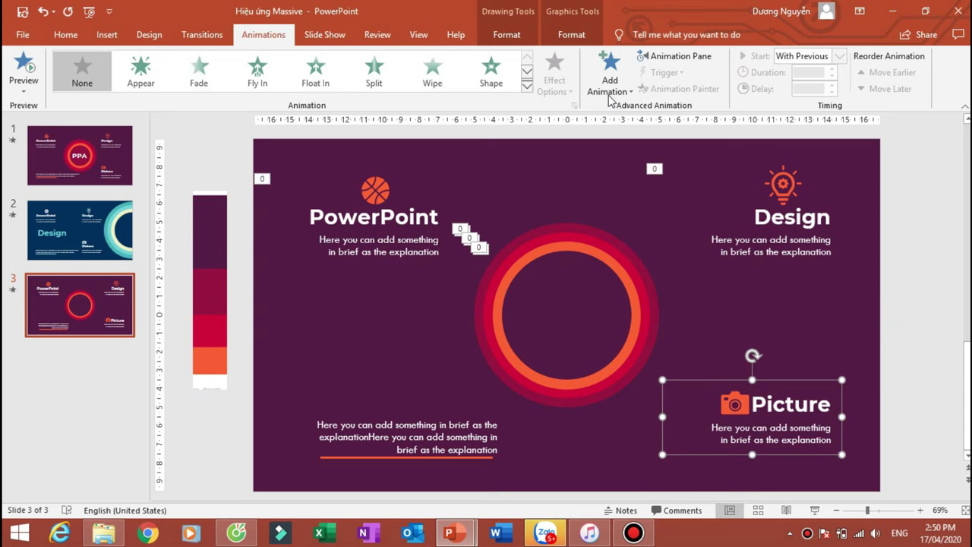
left_click(610, 97)
left_click(736, 144)
left_click(843, 56)
left_click(819, 95)
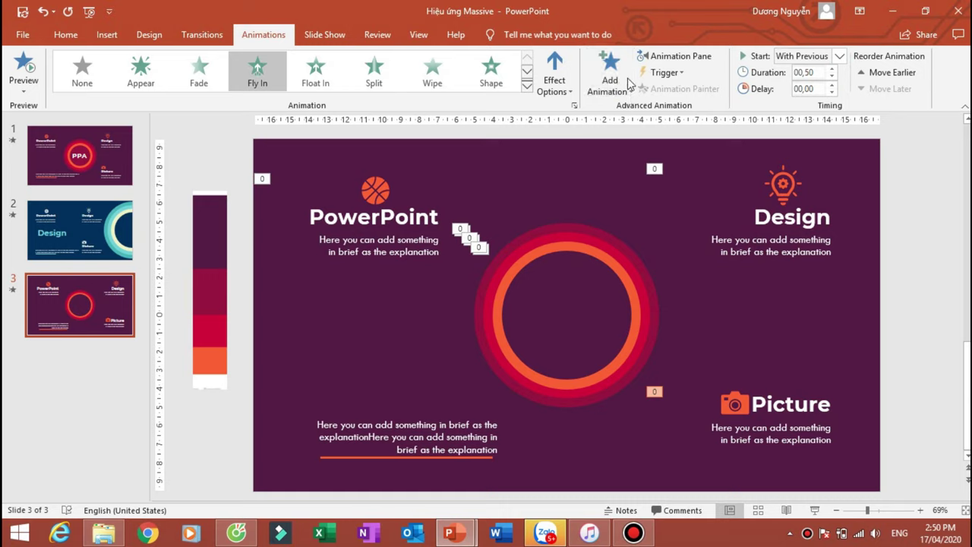
left_click(559, 86)
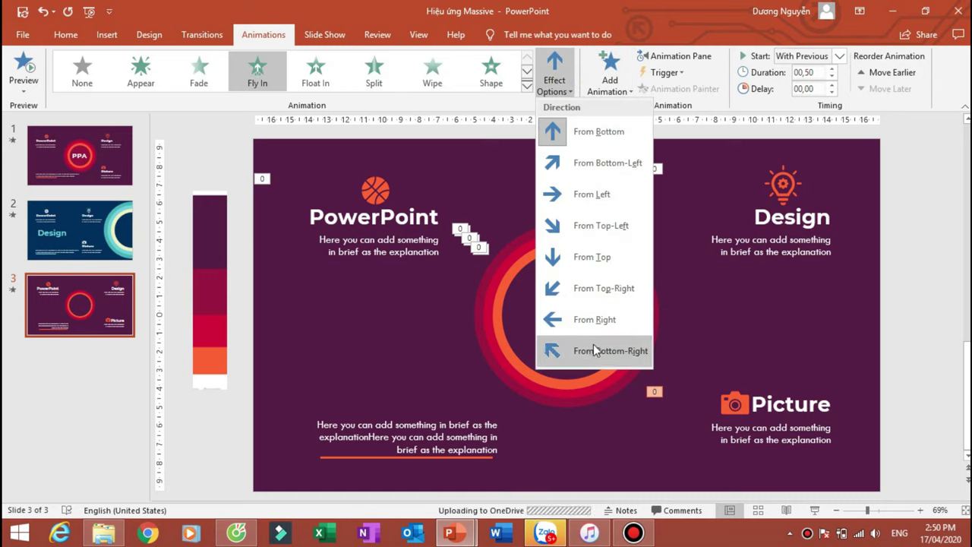
- Give the bottom-left text box a Fly In entrance from the left
left_click(600, 133)
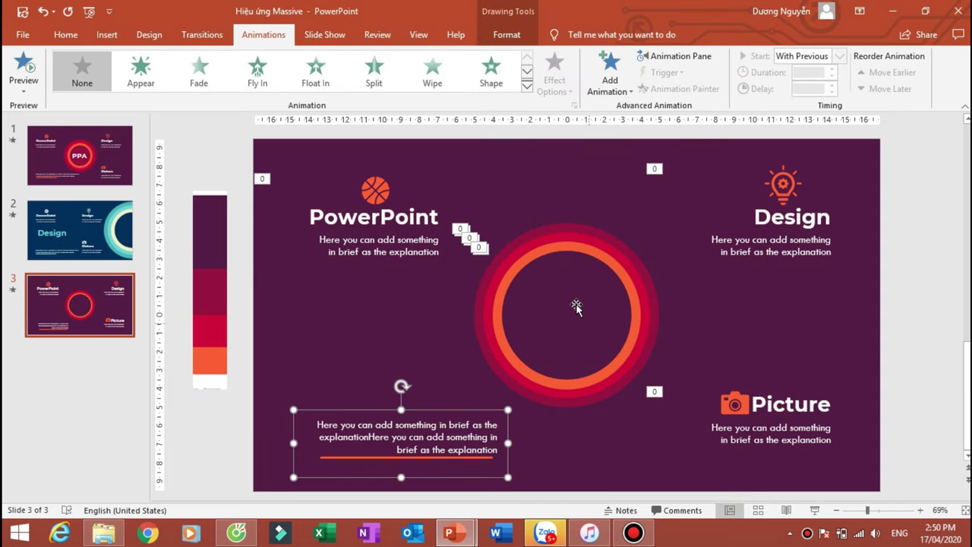
left_click(610, 76)
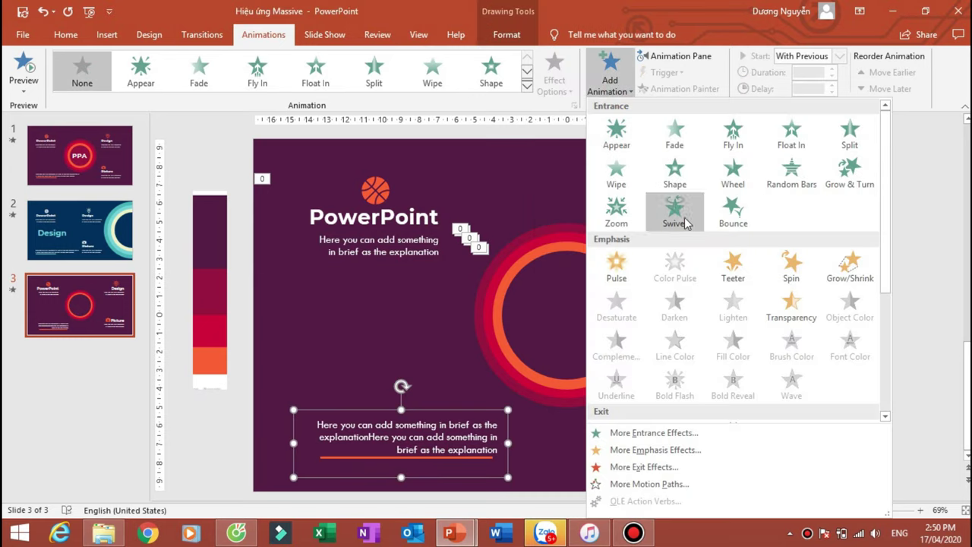
left_click(733, 144)
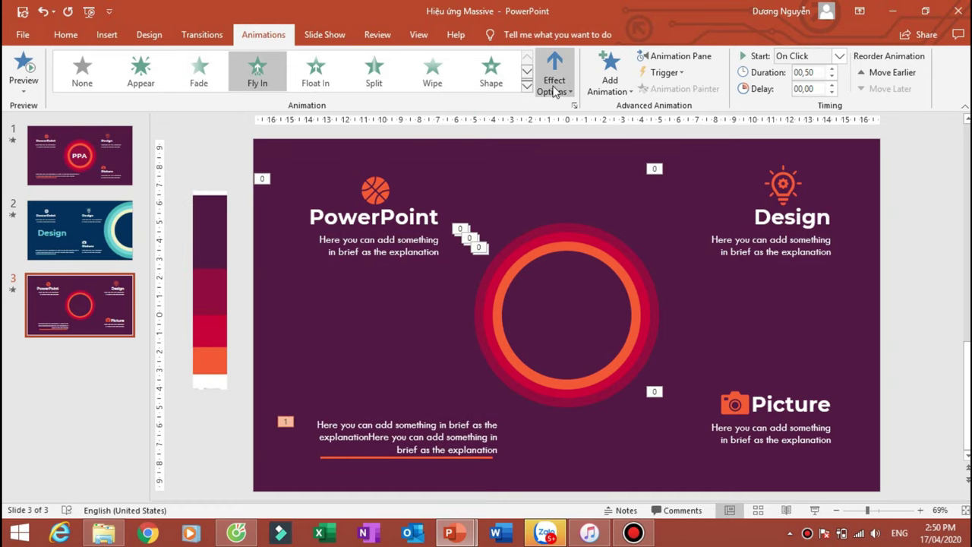
left_click(554, 80)
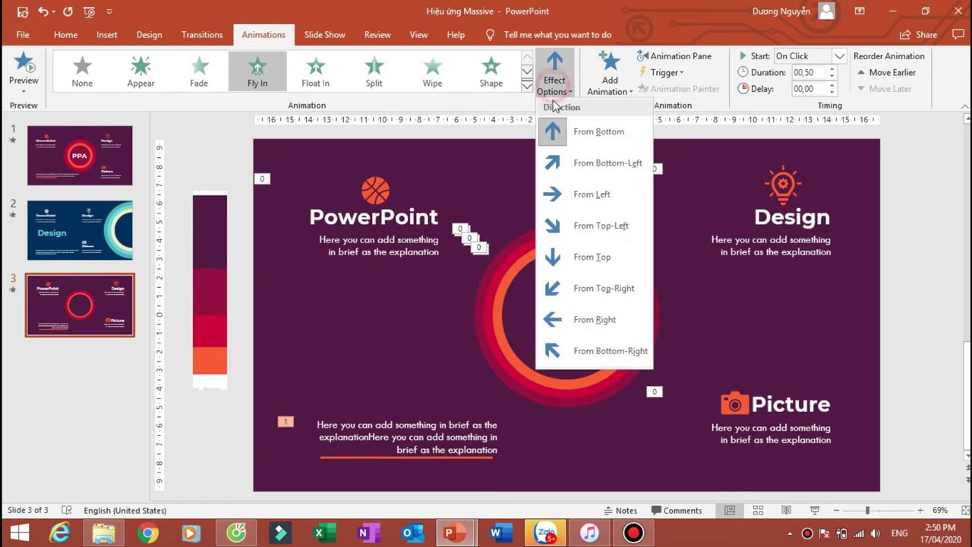
left_click(573, 198)
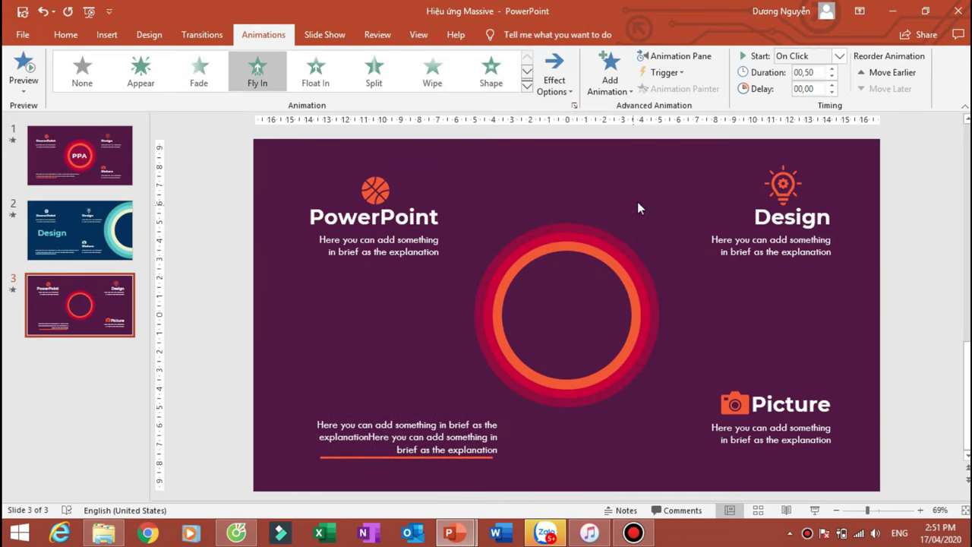
- Check the PowerPoint block's timing, then preview slide 3 as a slide show
left_click(394, 220)
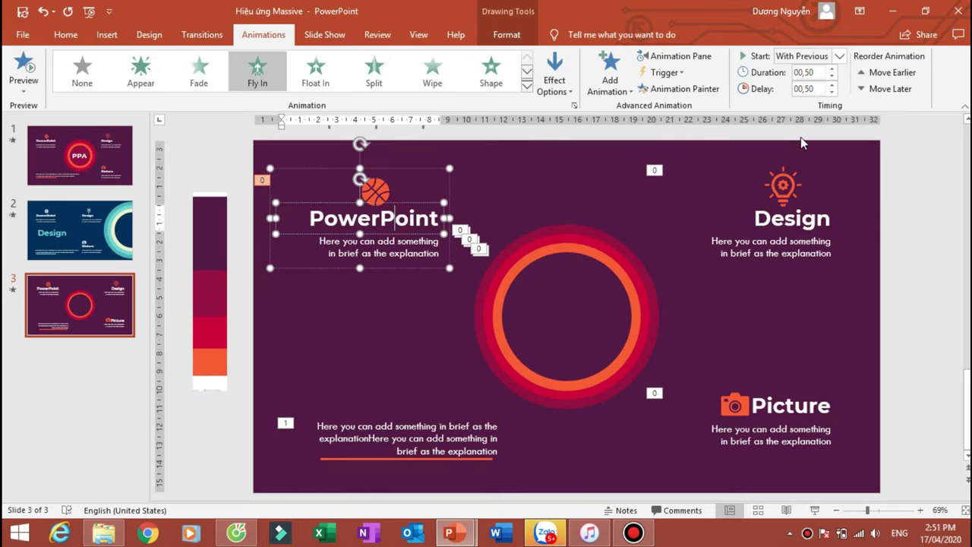
left_click(905, 150)
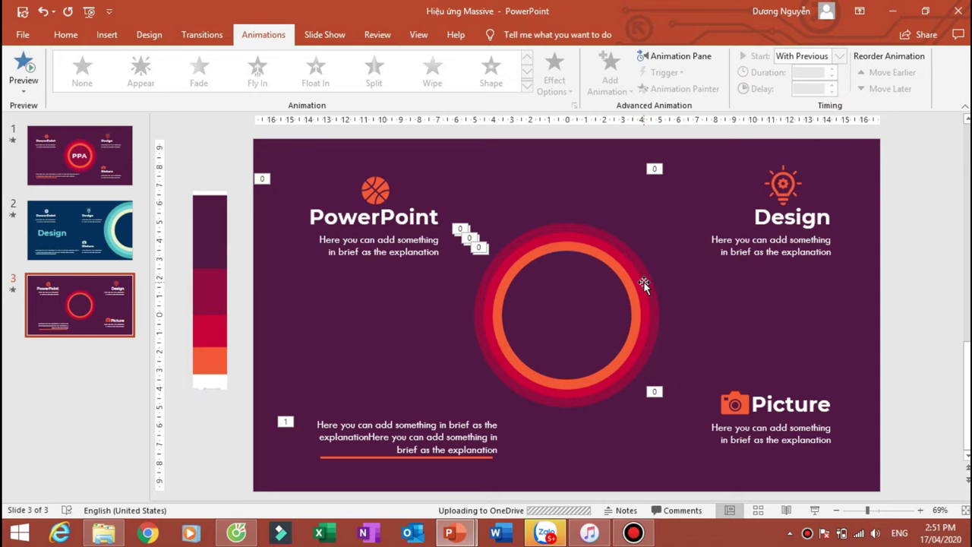
key("shift+F5")
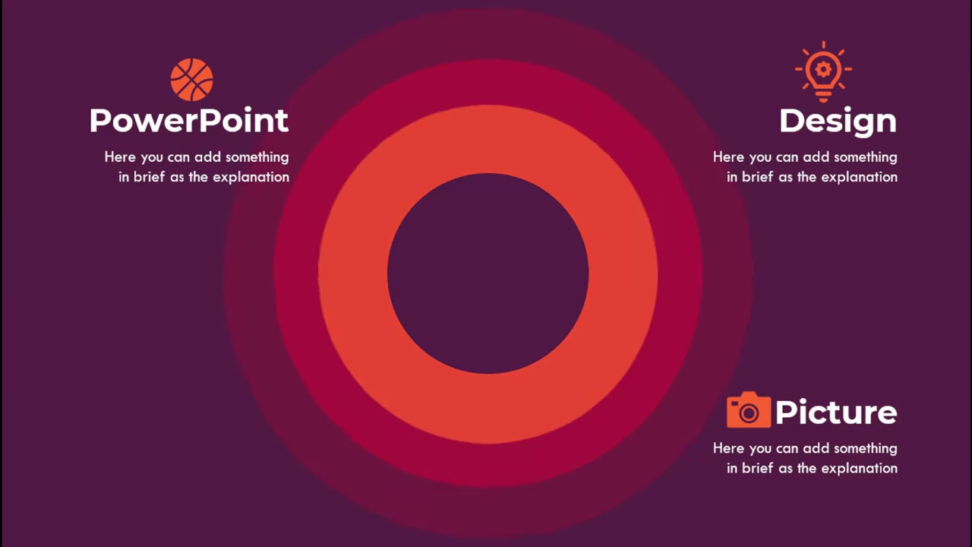
- Set the bottom-left text's Fly In to start With Previous and preview the slide show
key("Escape")
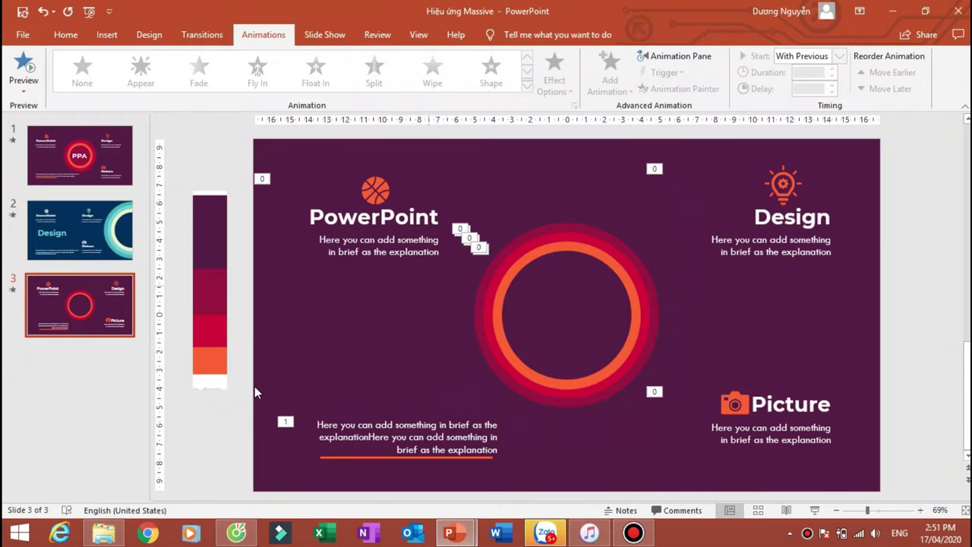
left_click(355, 430)
left_click(839, 55)
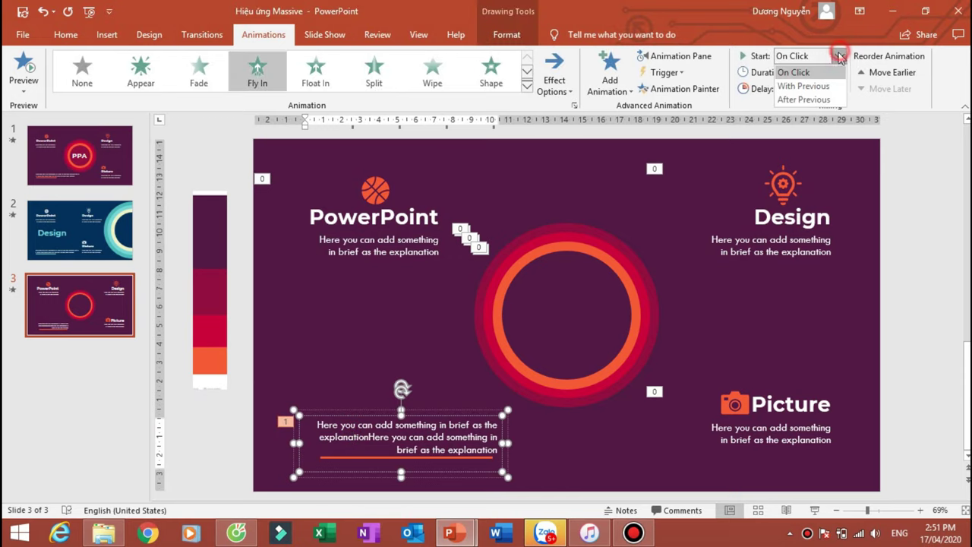
left_click(815, 86)
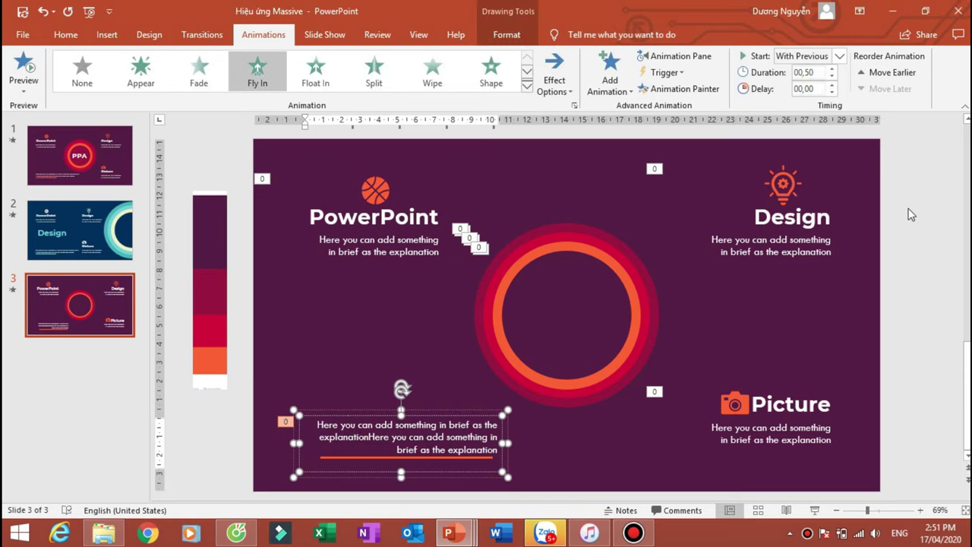
key("shift+F5")
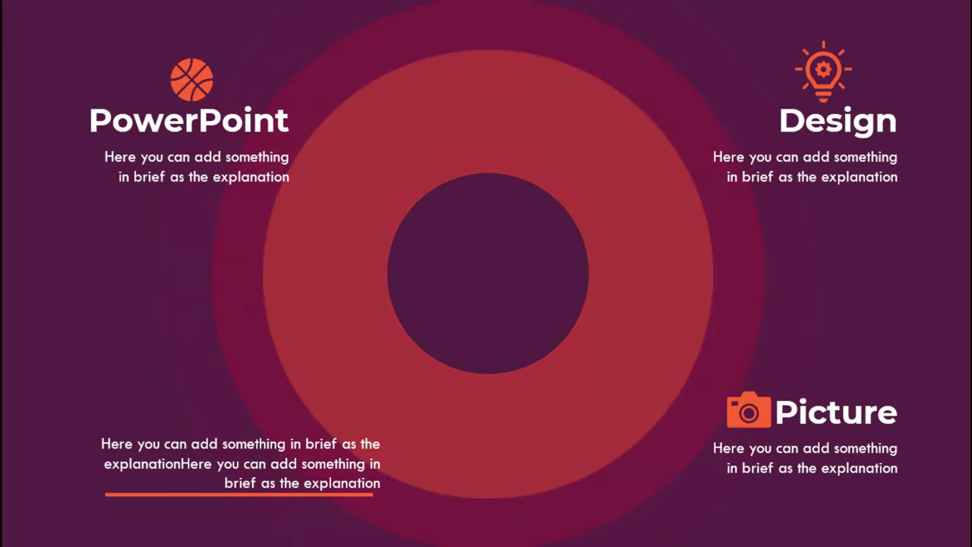
key("Escape")
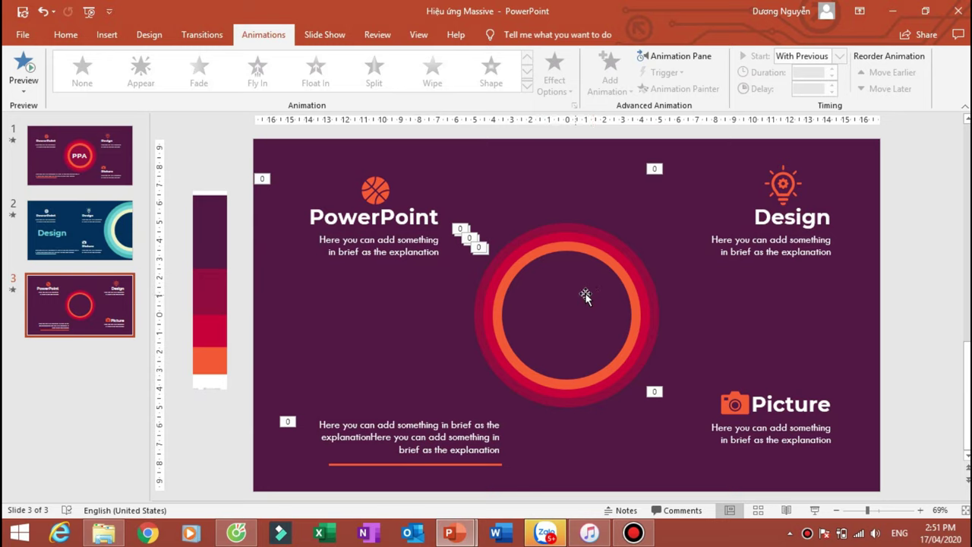
left_click(66, 34)
- Draw a text box inside the rings, type 'PPA' and enlarge it to 96 pt
left_click(600, 59)
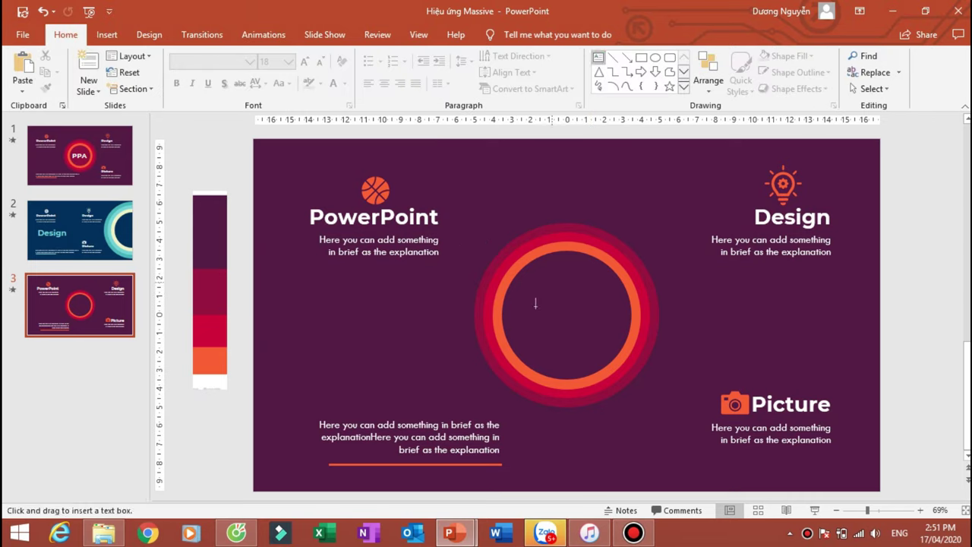
left_click_drag(507, 283, 634, 346)
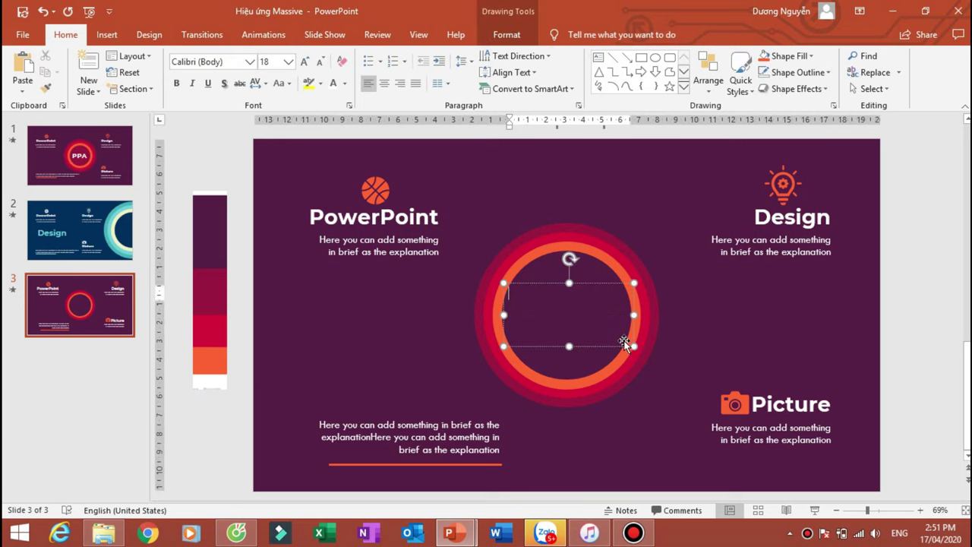
type("PPA")
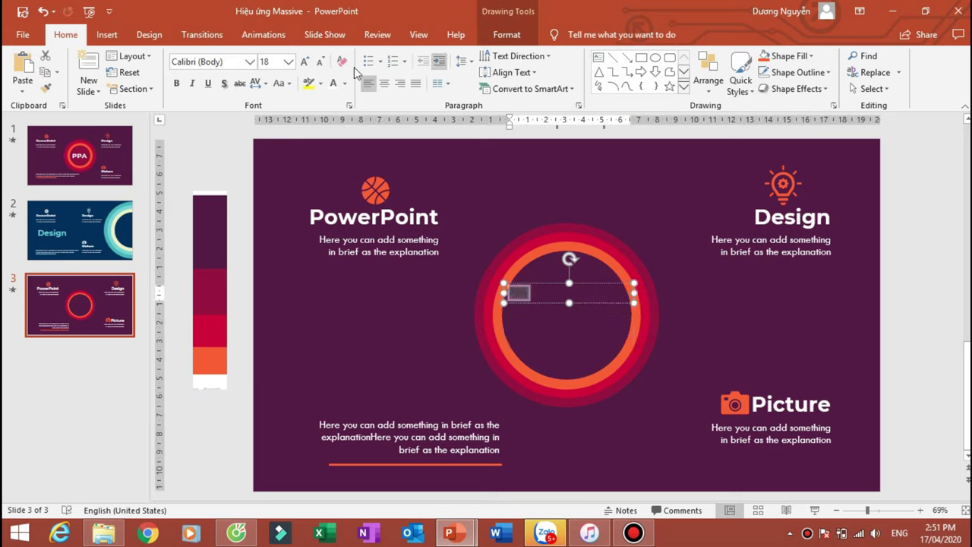
left_click(306, 61)
left_click(305, 61)
left_click(305, 61)
left_click(305, 61)
left_click(305, 61)
left_click(305, 61)
left_click(306, 60)
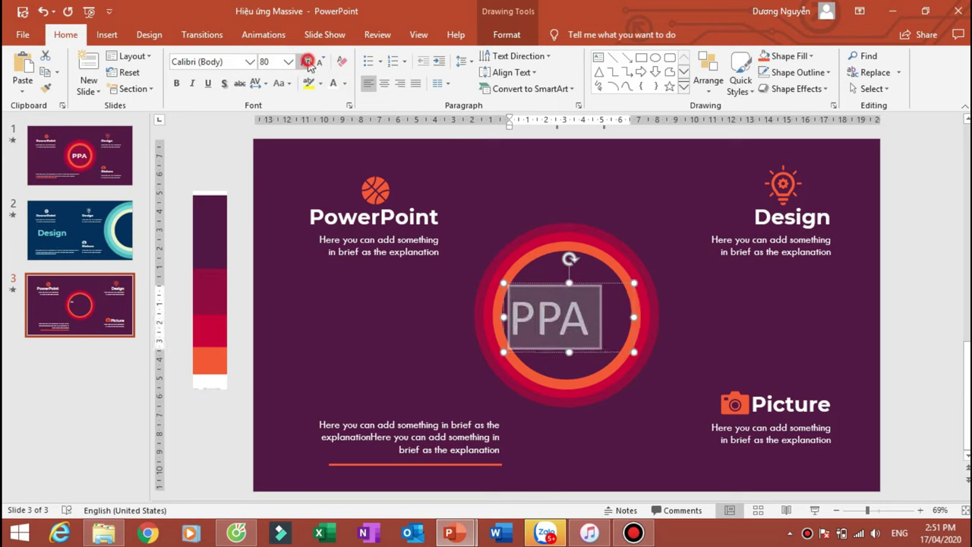
left_click(305, 60)
left_click(305, 60)
- Set PPA to bold Montserrat and widen its box to fit one line
left_click(231, 61)
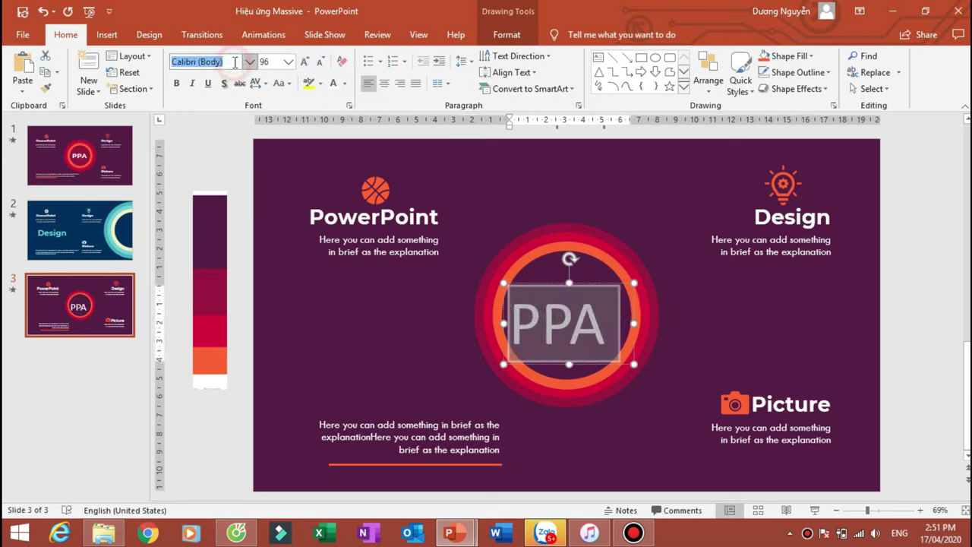
type("Montserrat")
key("Return")
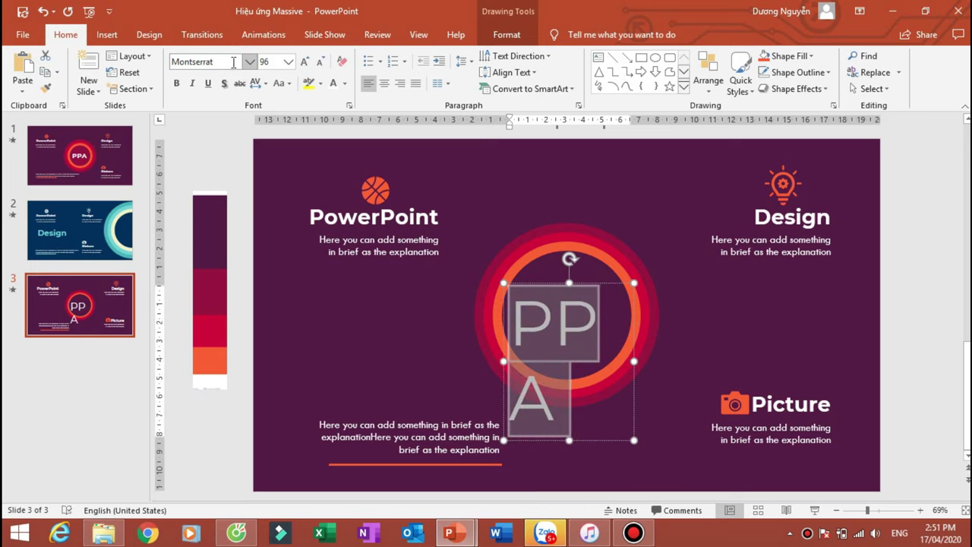
left_click(176, 82)
left_click_drag(635, 361, 673, 354)
- Reduce PPA to 80 pt and centre it inside the concentric rings
left_click_drag(640, 285, 619, 264)
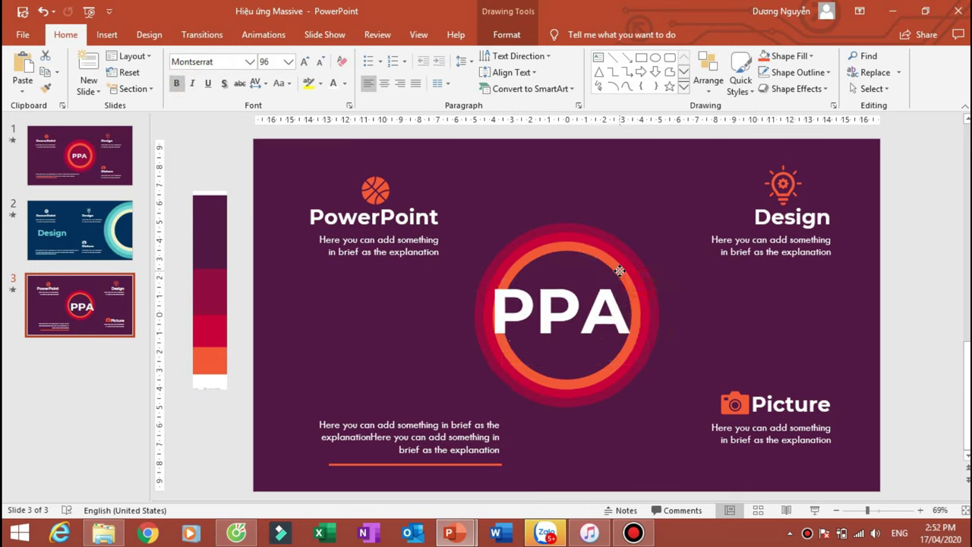
left_click(320, 62)
left_click(321, 62)
left_click_drag(617, 272, 630, 279)
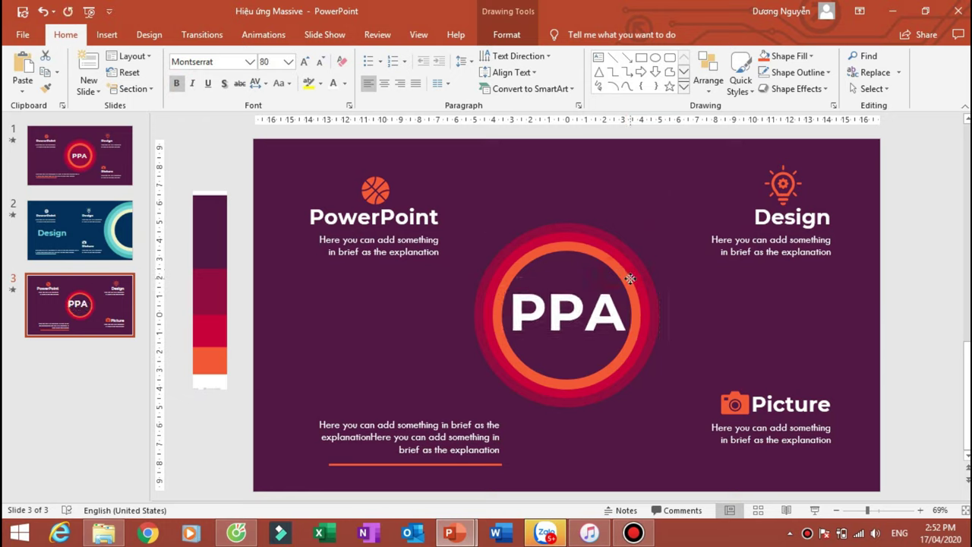
left_click(630, 278)
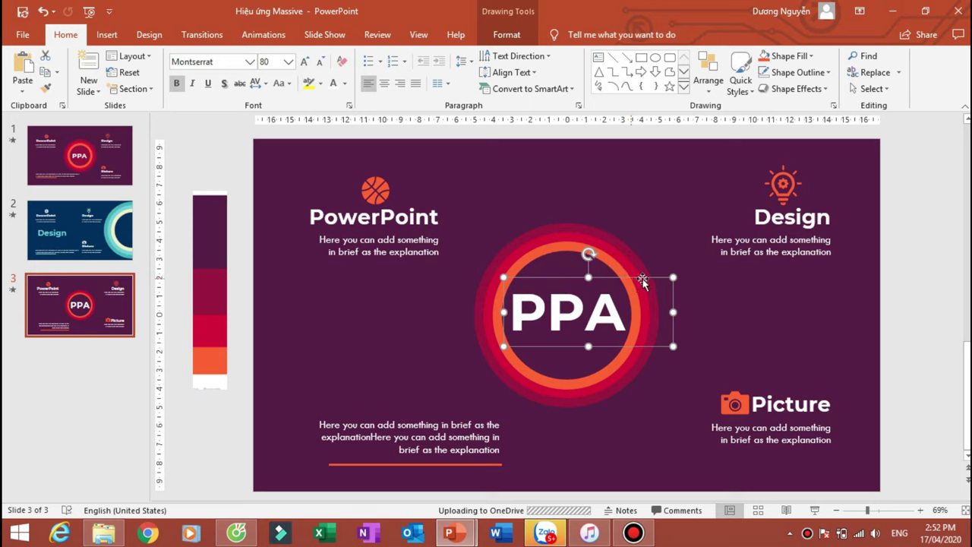
left_click(760, 323)
left_click(614, 295)
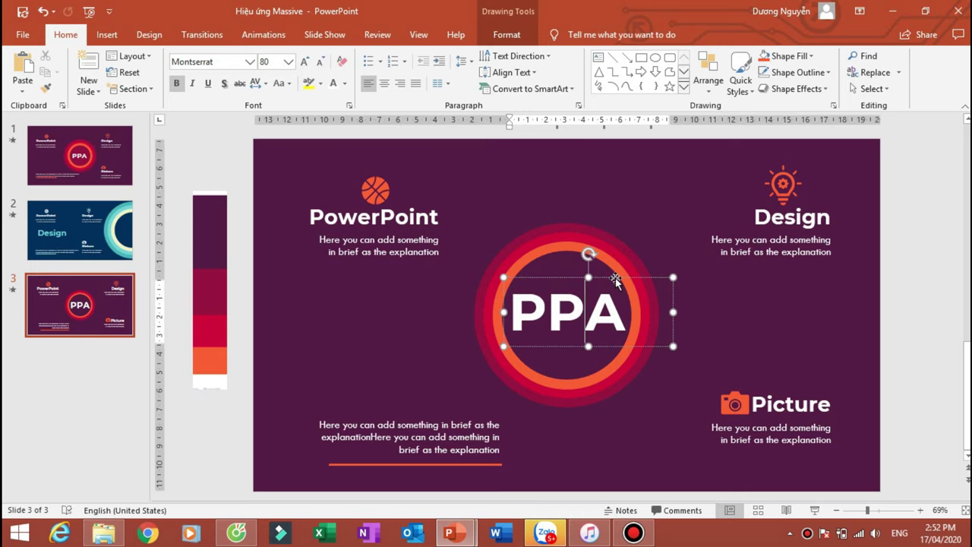
left_click(614, 278)
- Add a Fly In entrance from the right to the PPA text box
left_click(262, 34)
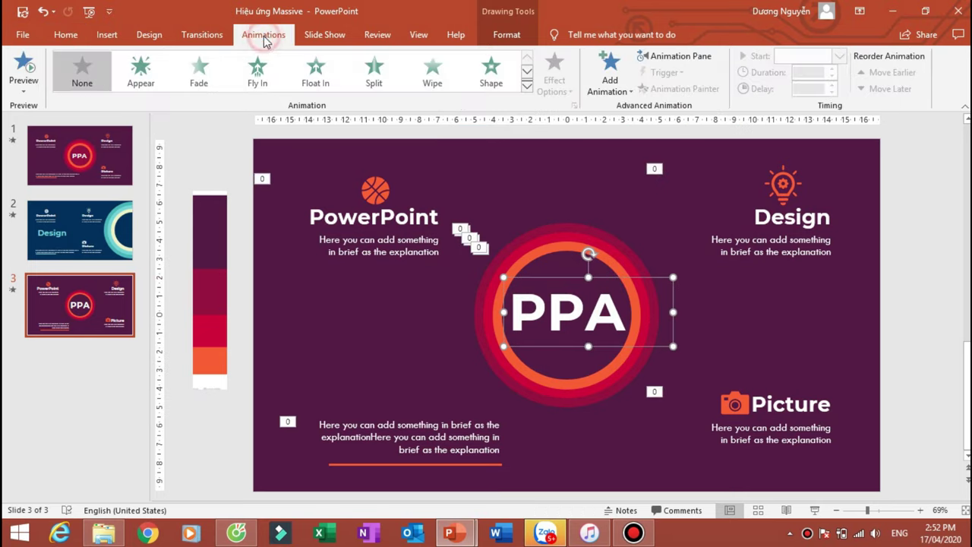
left_click(616, 87)
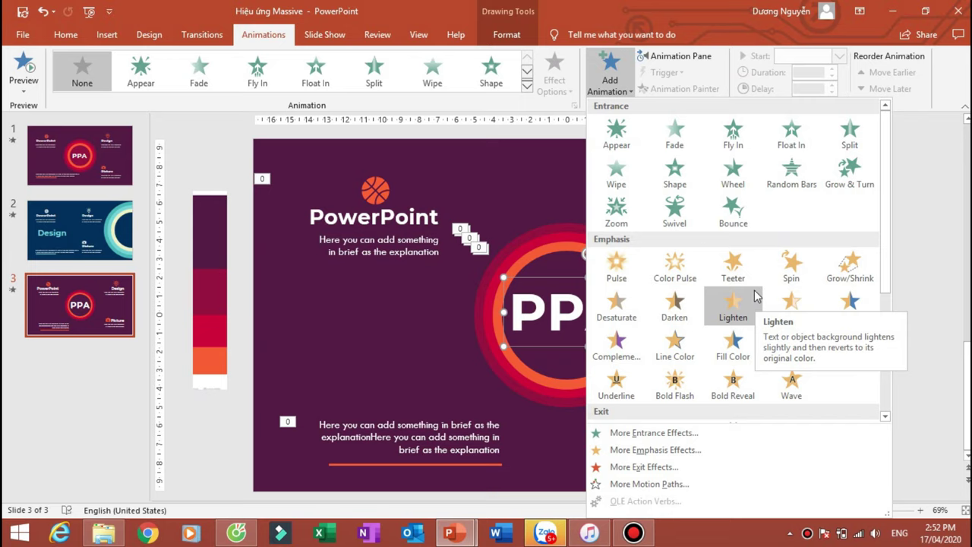
left_click(731, 135)
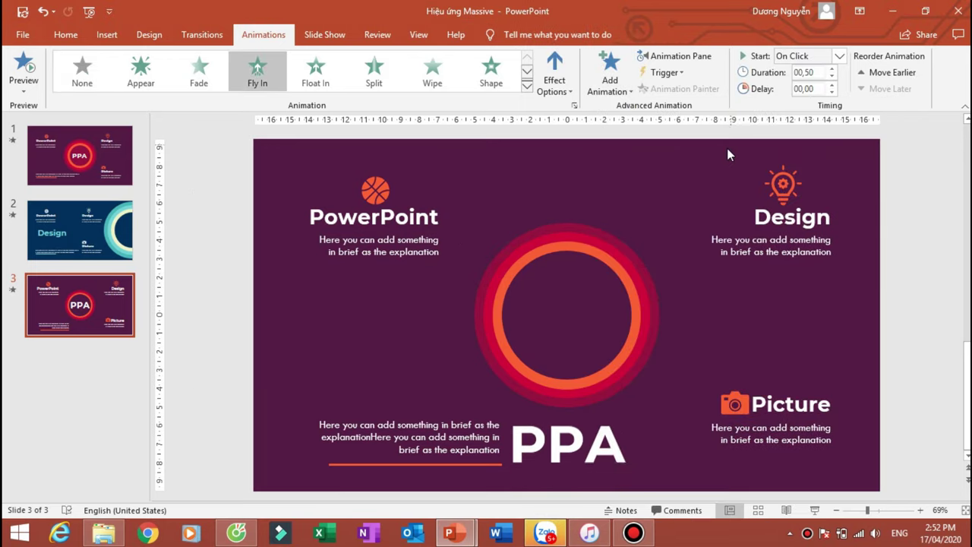
left_click(570, 91)
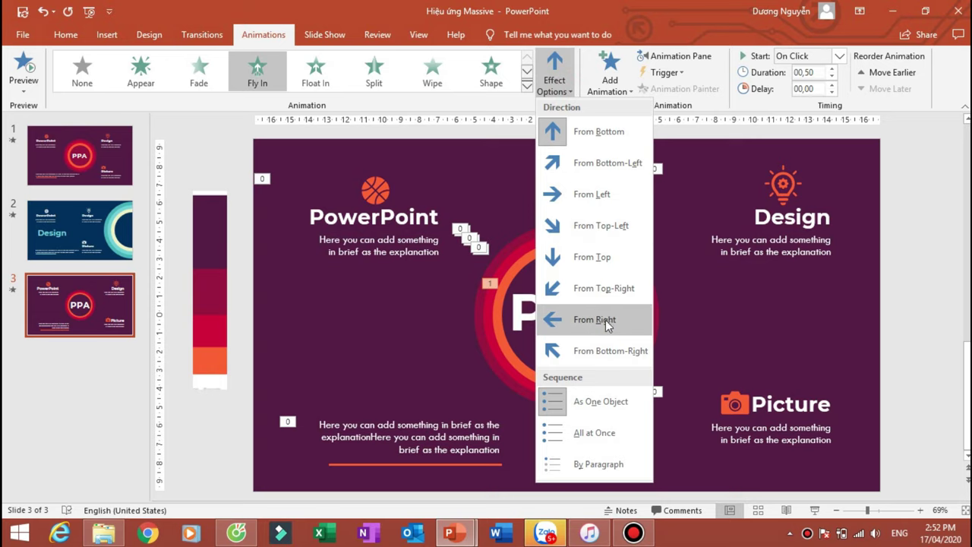
left_click(606, 319)
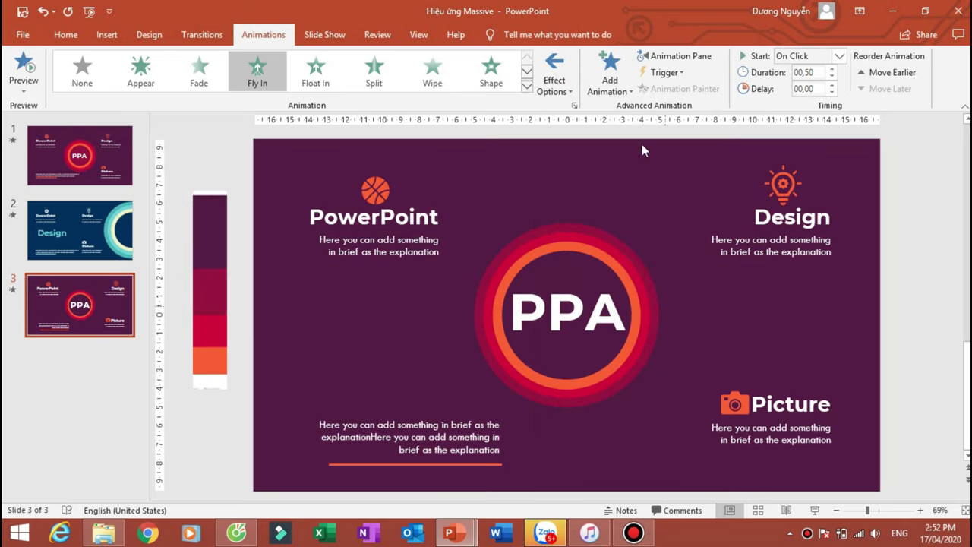
left_click(675, 55)
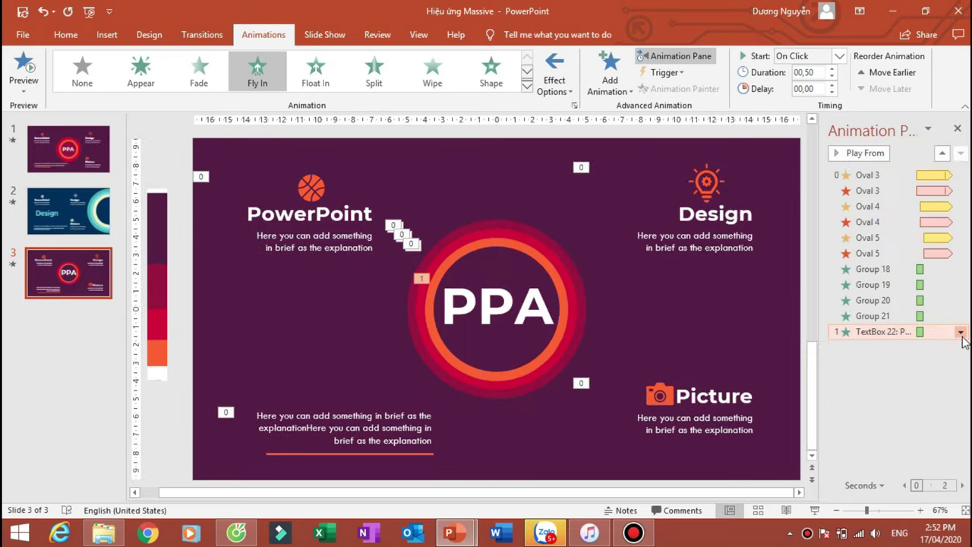
- In PPA's Fly In options, set a 0.1 sec bounce end and animate text by letter
left_click(961, 333)
left_click(870, 398)
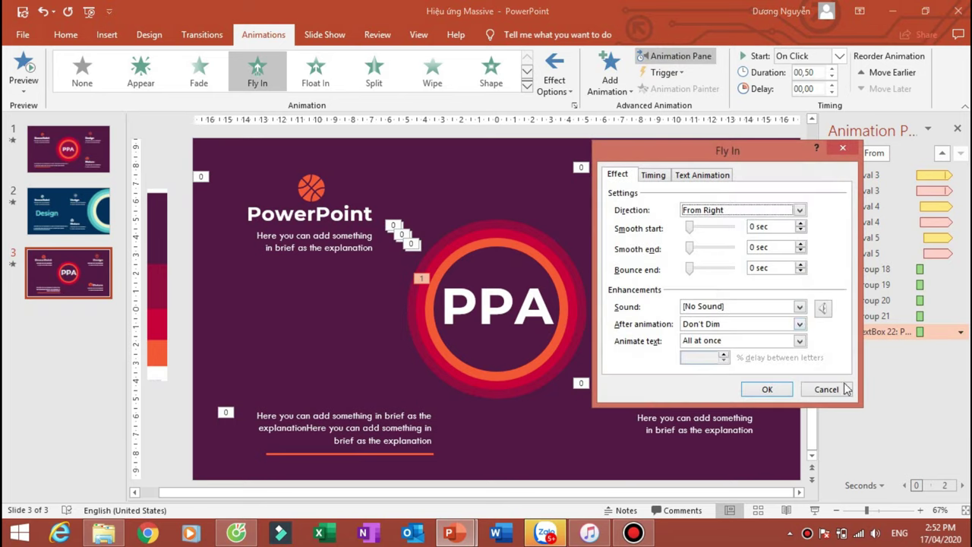
left_click_drag(714, 157, 767, 154)
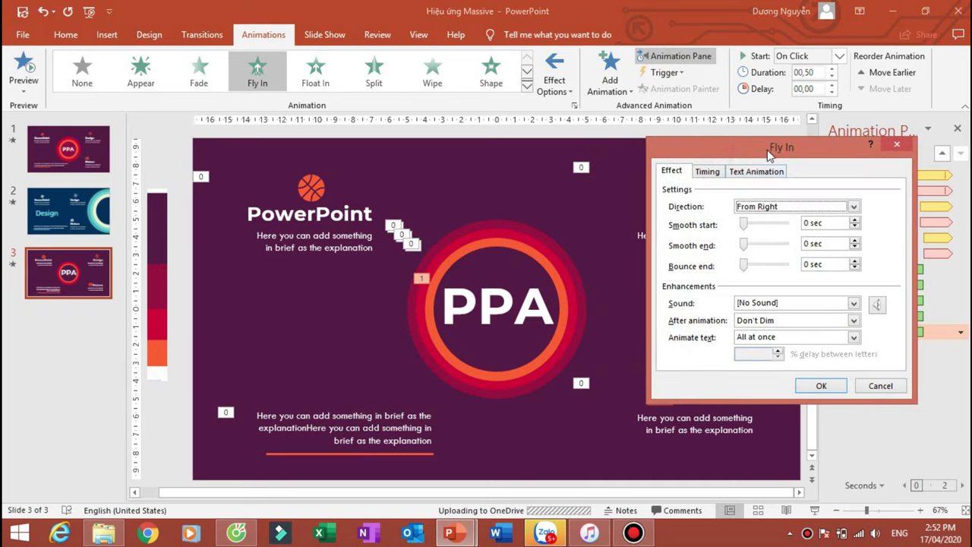
left_click(744, 267)
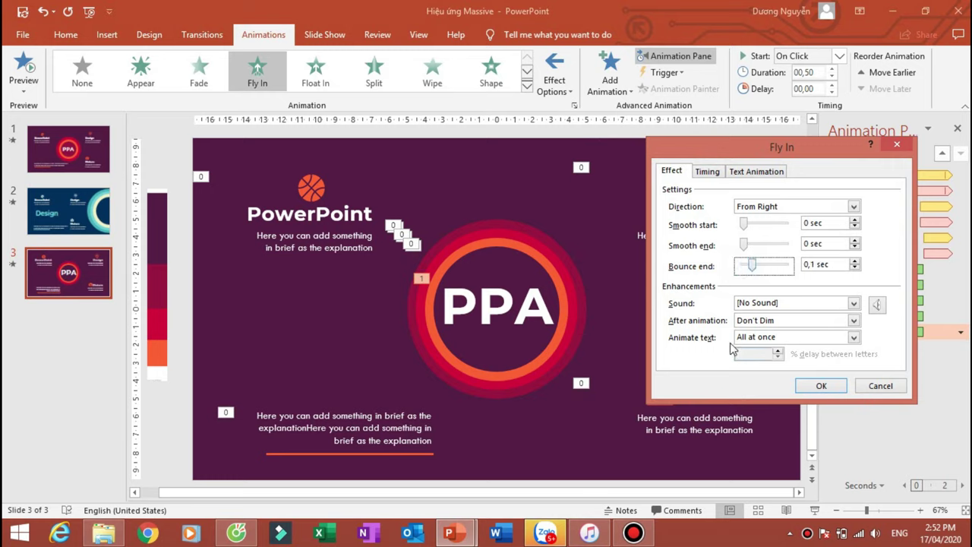
left_click(855, 338)
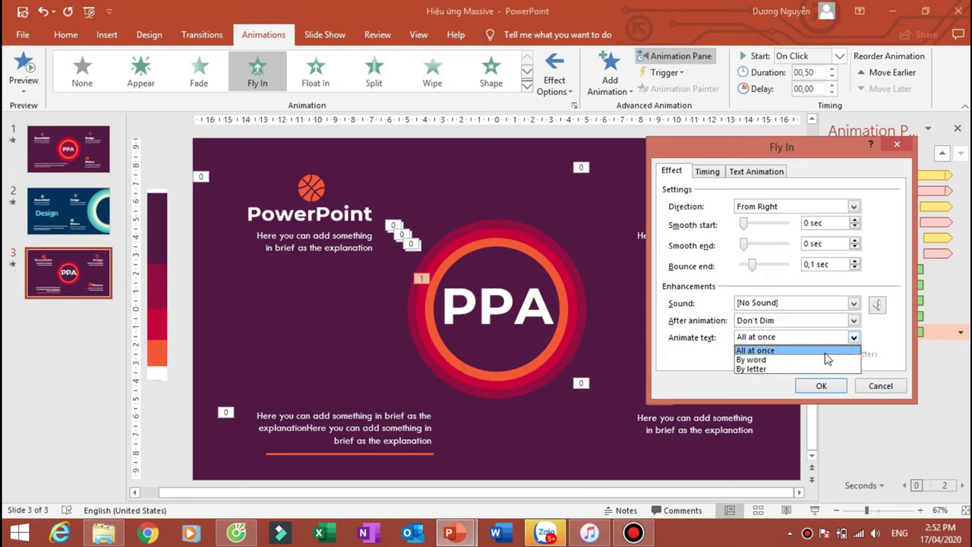
left_click(787, 369)
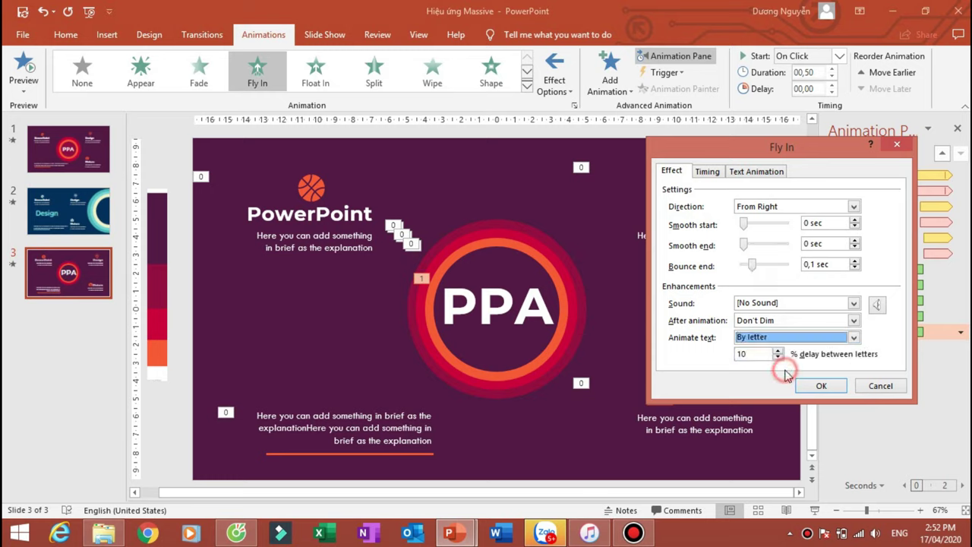
left_click_drag(758, 353, 726, 353)
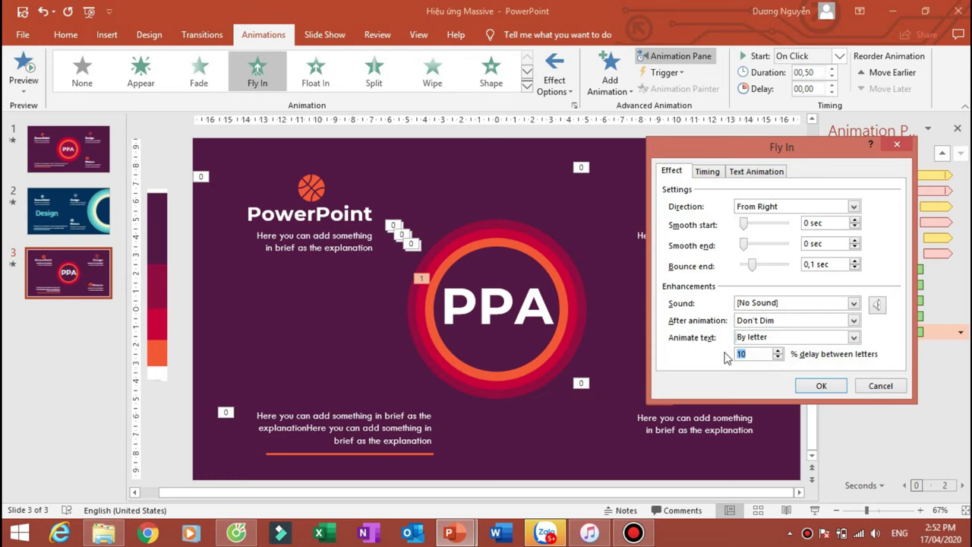
type("30")
left_click(824, 387)
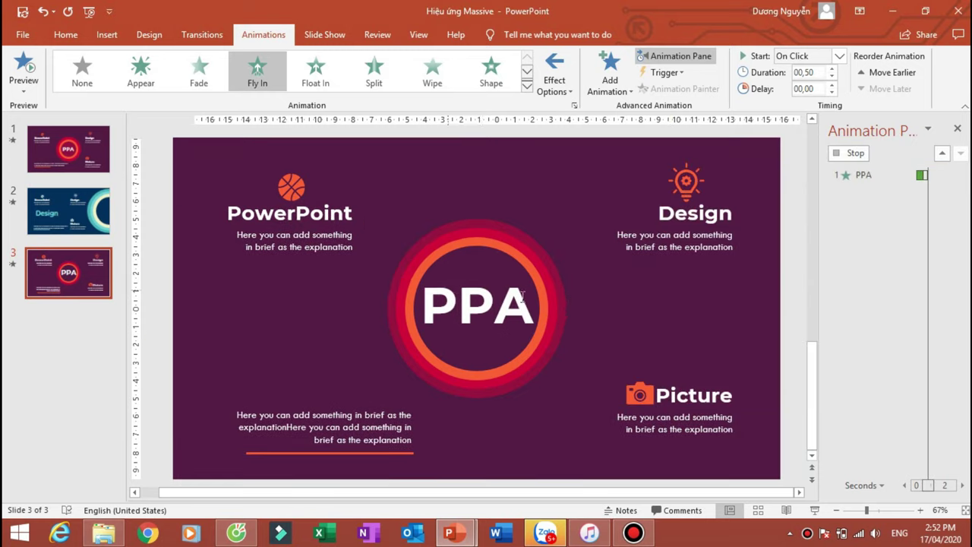
- Set the PPA animation to start With Previous, preview it, then go to slide 2
left_click(958, 130)
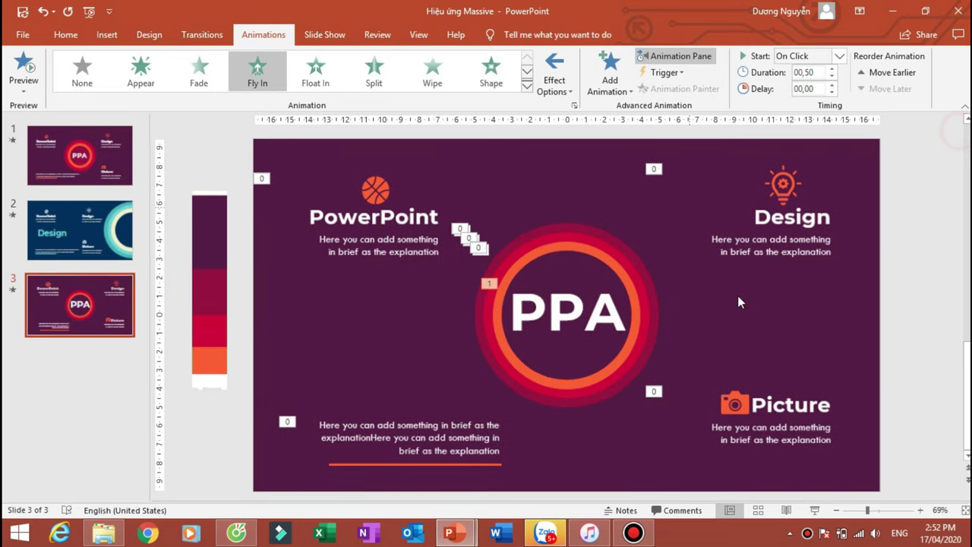
key("shift+F5")
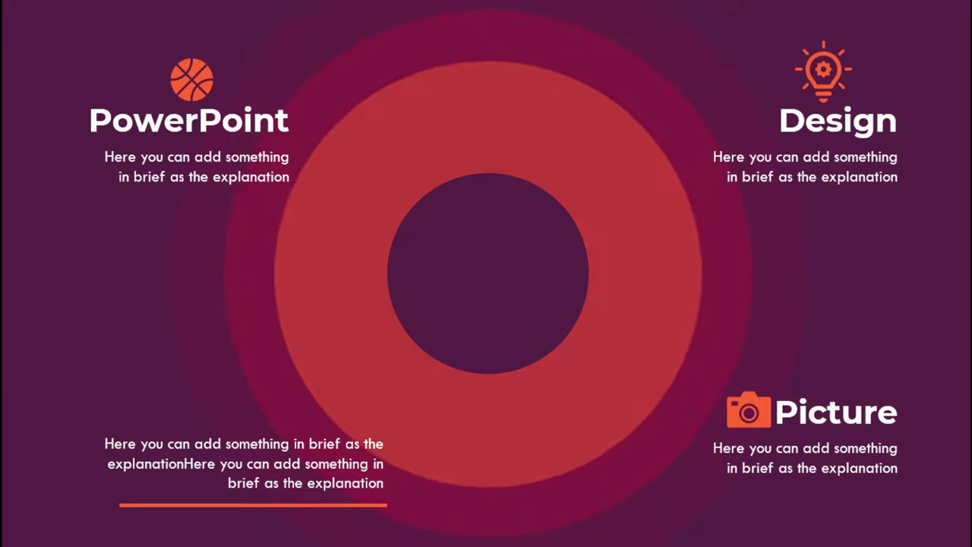
key("Escape")
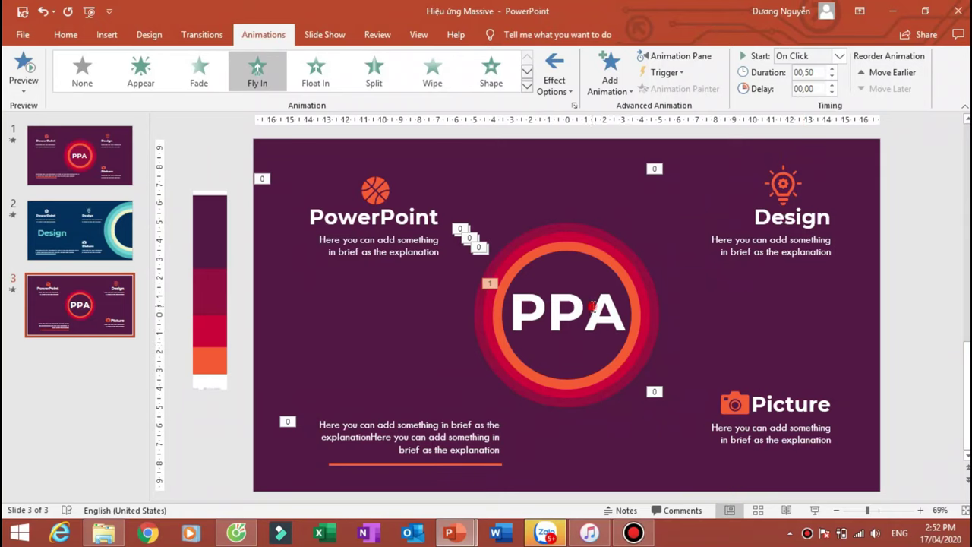
left_click(593, 307)
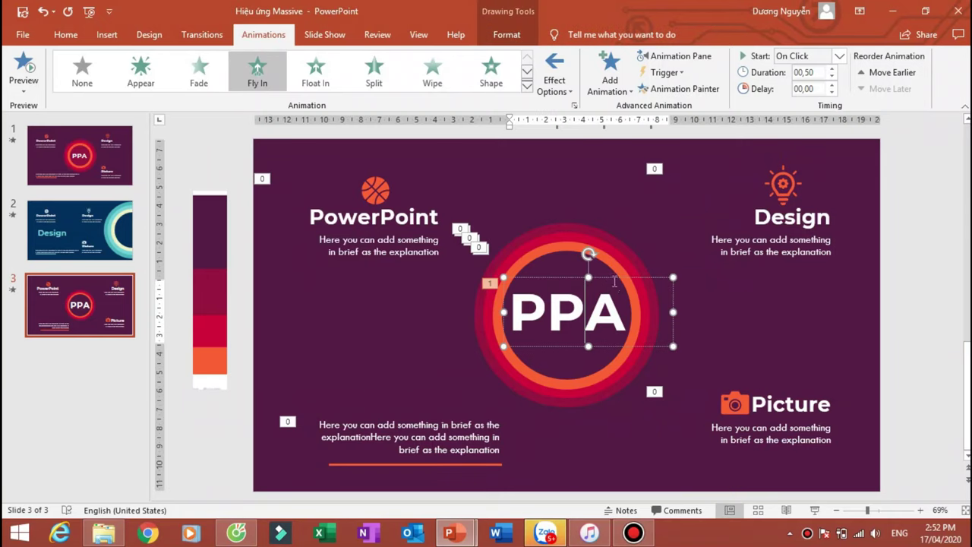
left_click(840, 58)
left_click(816, 89)
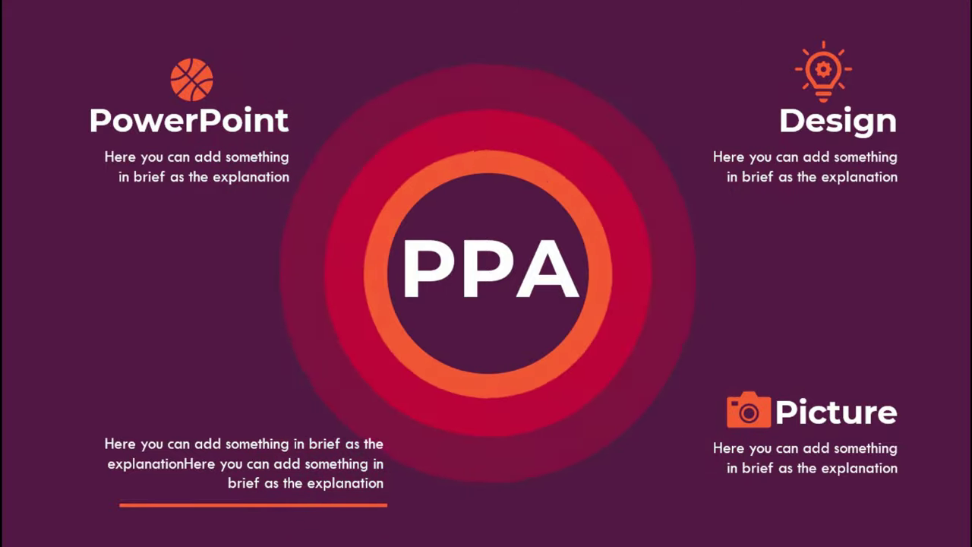
key("Escape")
left_click(80, 230)
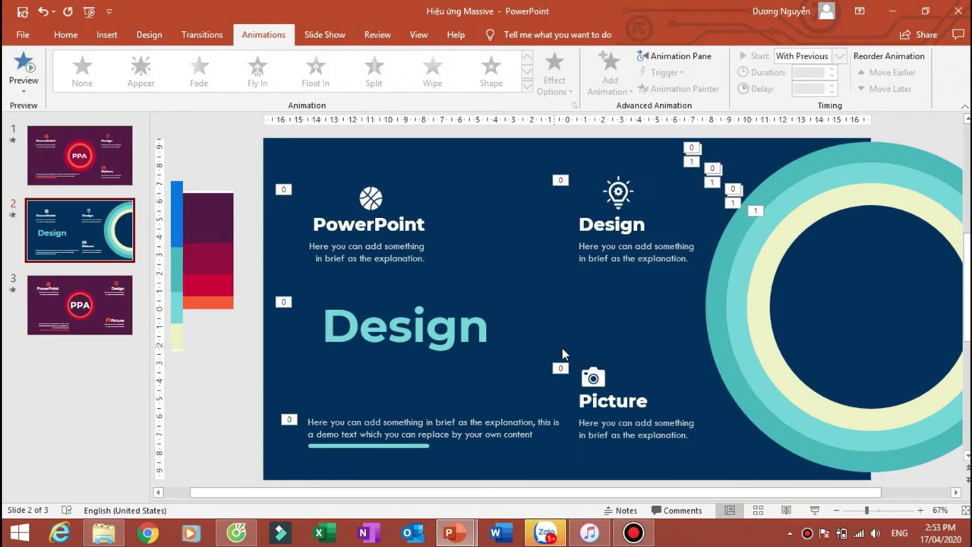
- Flip between slides 2 and 3, ending back on slide 3
left_click(88, 313)
left_click(80, 243)
key("Down")
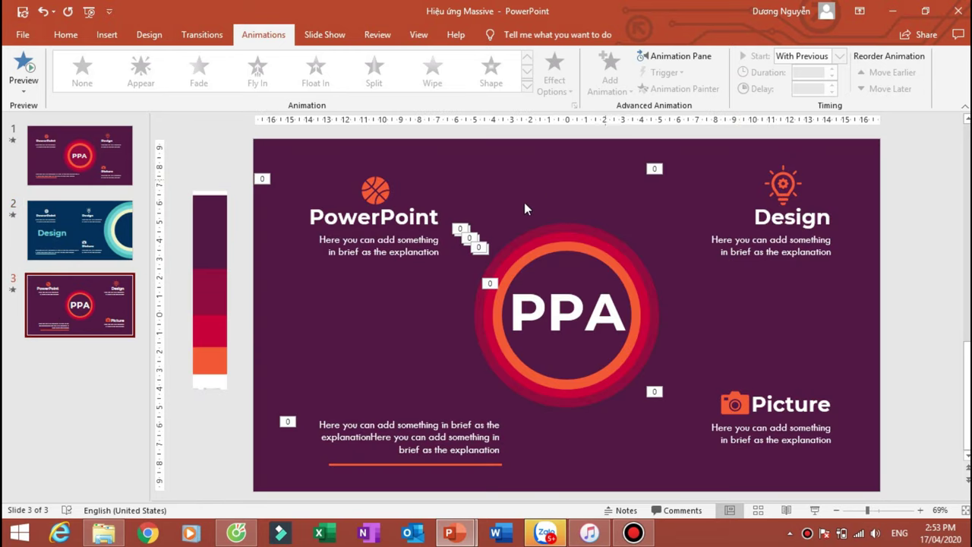